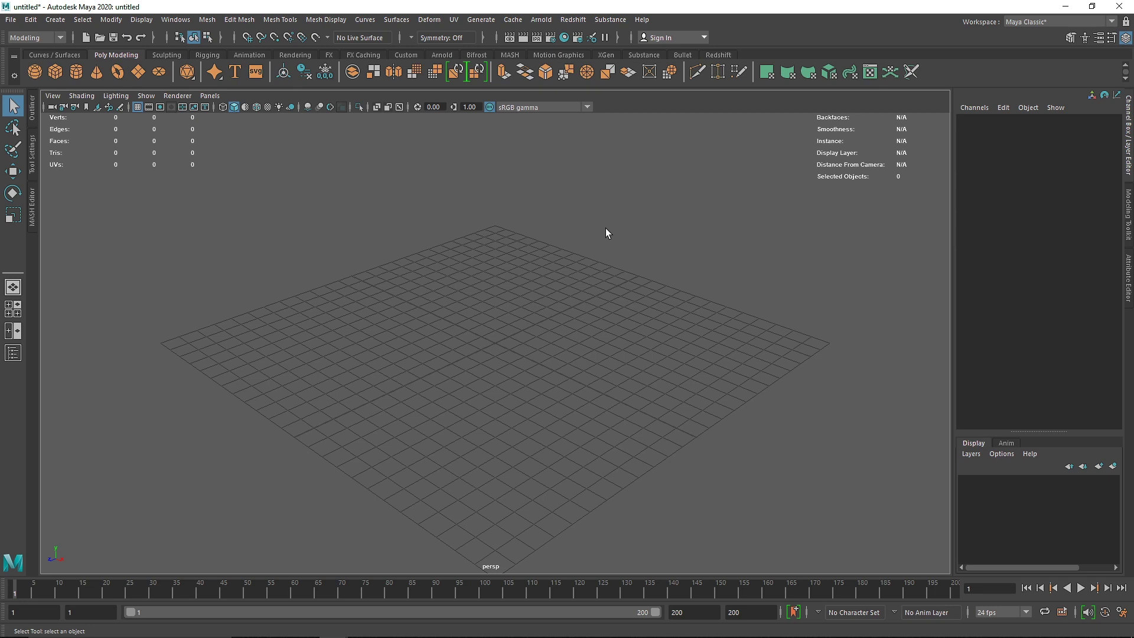
Create a polygon plane at the origin, scale it uniformly to about 24.3 and raise it to about 0.22 in Y.
click(139, 72)
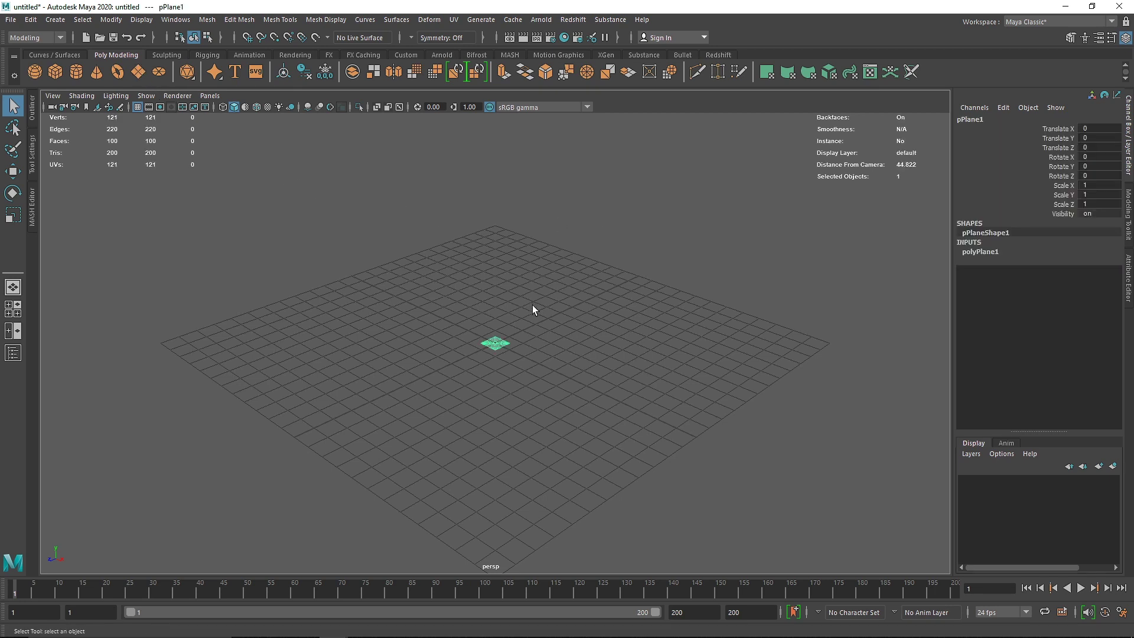
key(r)
drag(496, 343, 810, 455)
key(w)
drag(488, 287, 493, 284)
key(r)
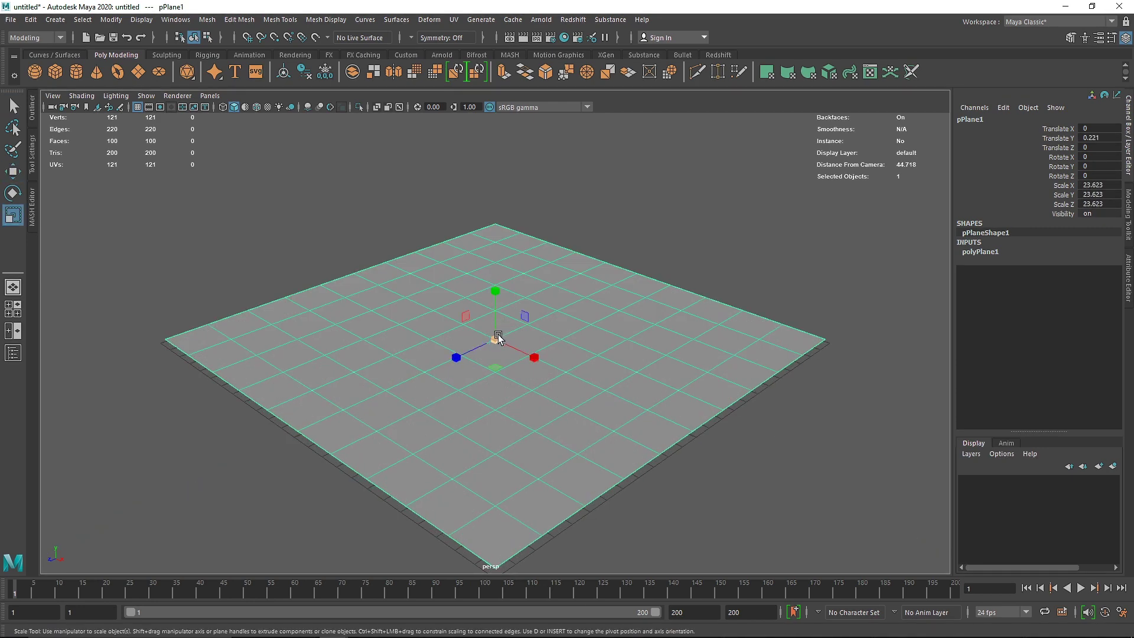
drag(496, 337, 506, 336)
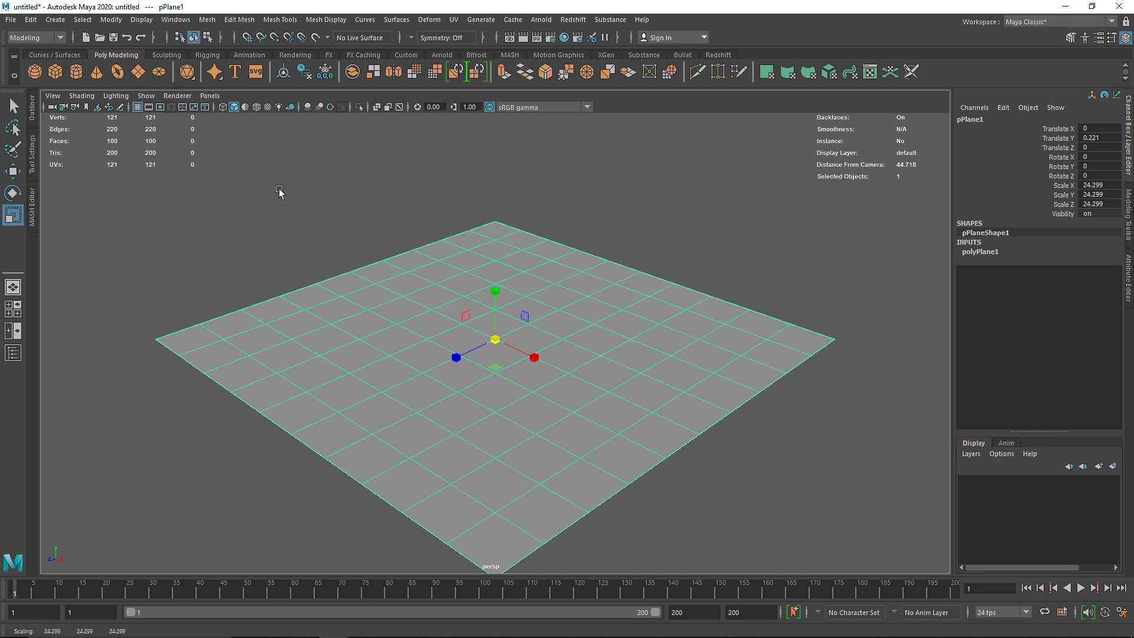
Switch to the FX menu set and set the plane's width and height subdivisions to 1.
click(55, 40)
click(43, 86)
alt+drag(438, 240, 473, 243)
click(986, 251)
click(1088, 279)
text(1)
click(1093, 287)
text(1)
click(799, 243)
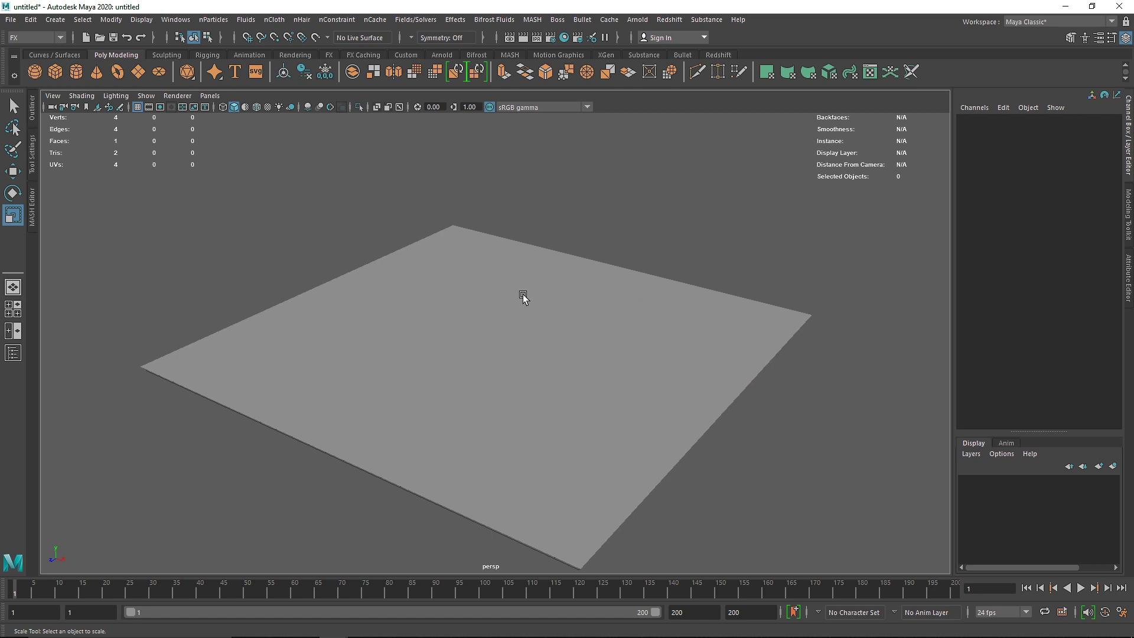
click(523, 295)
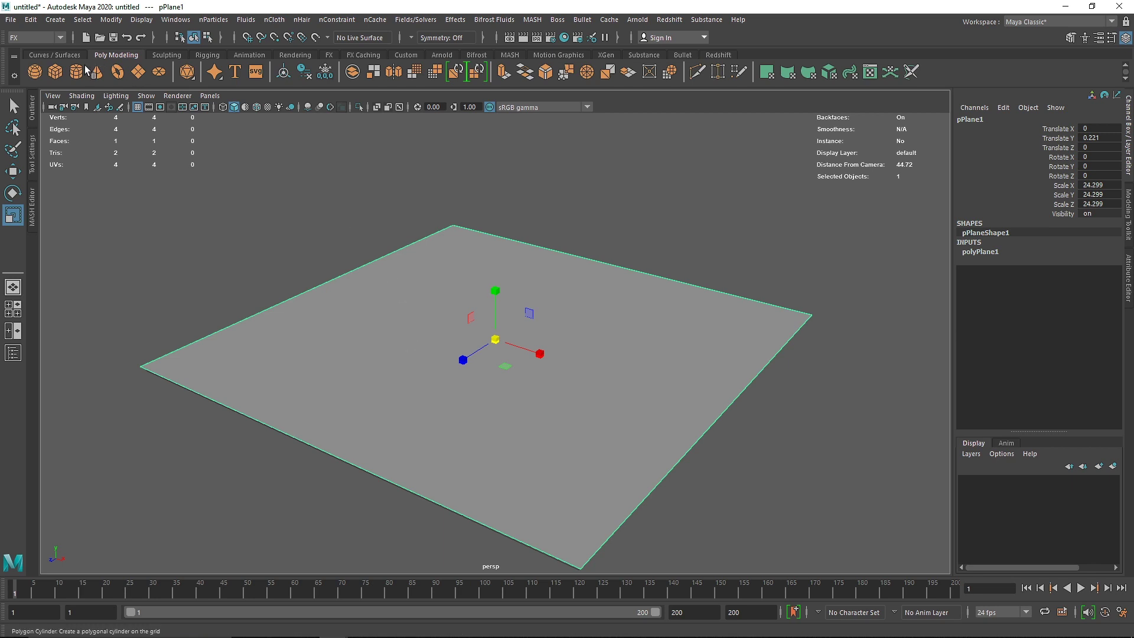
Create a polygon sphere, raise it to about 6.1 in Y above the plane and scale it uniformly to about 2.36.
click(34, 71)
key(w)
drag(493, 275, 495, 163)
key(r)
drag(496, 229, 573, 208)
click(565, 194)
click(507, 219)
alt+drag(506, 219, 544, 264)
Keep the FX menu set active and make the plane a passive rigid body.
click(49, 38)
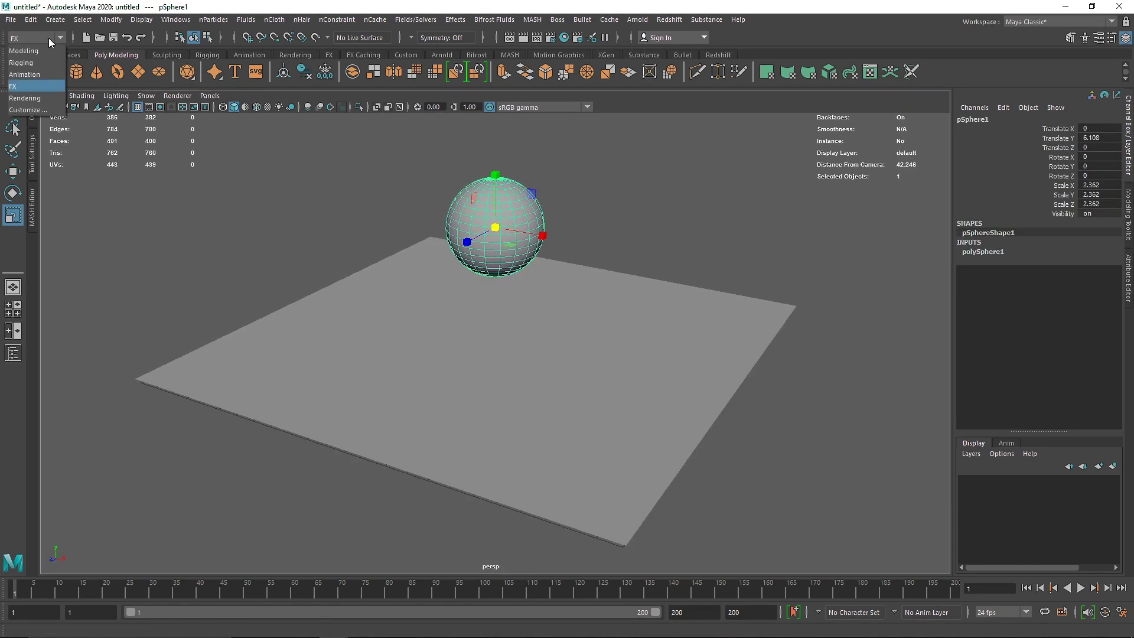
click(34, 87)
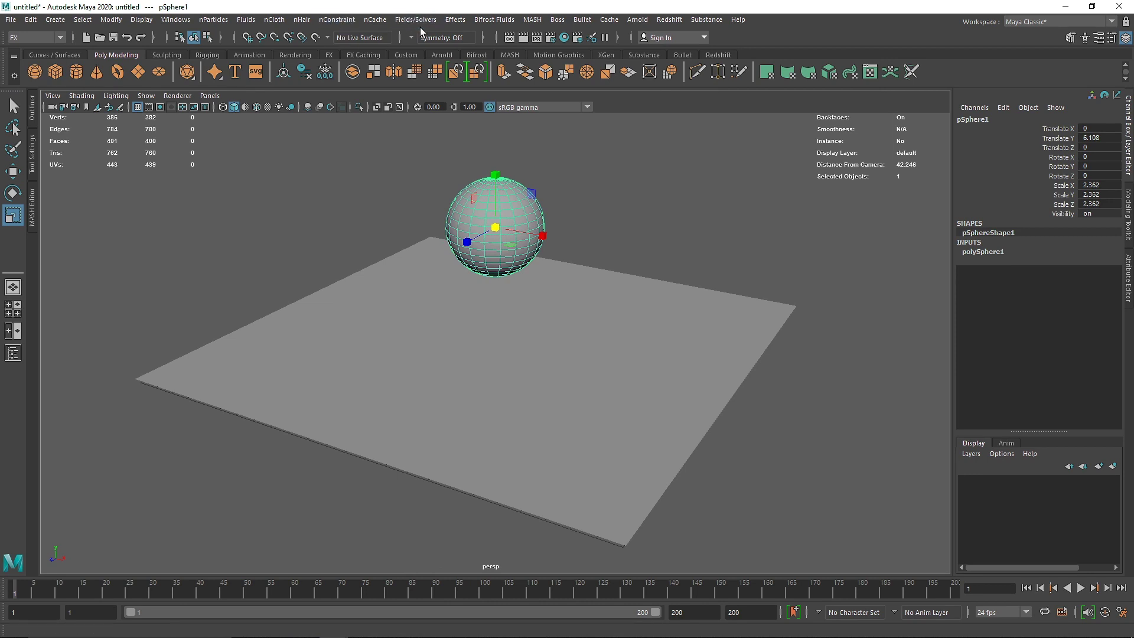
click(417, 20)
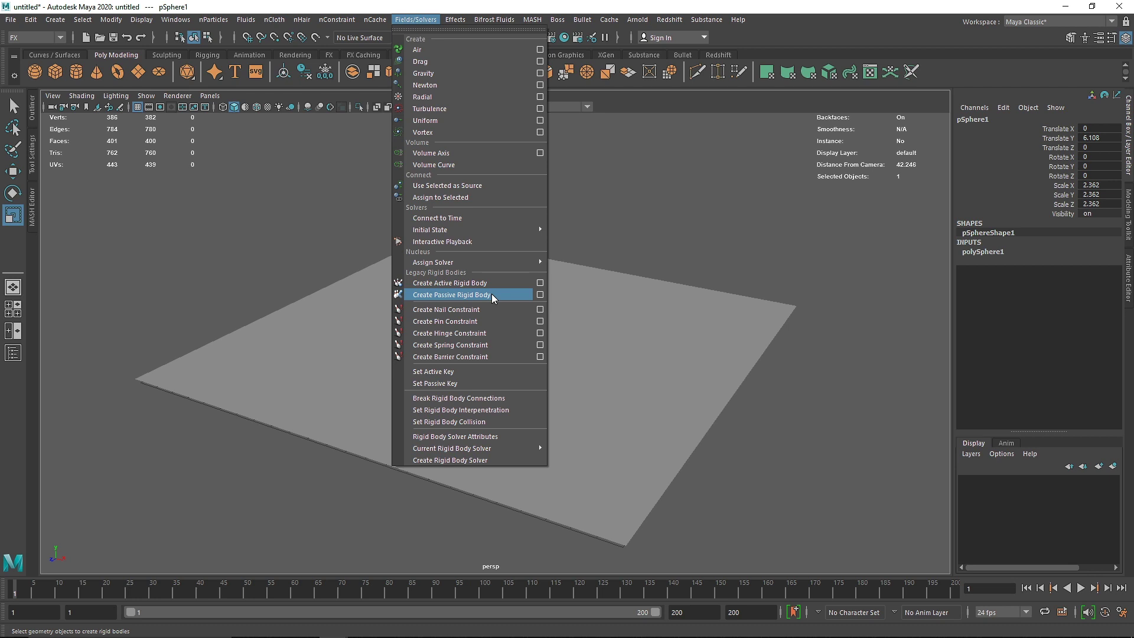
click(628, 269)
click(453, 329)
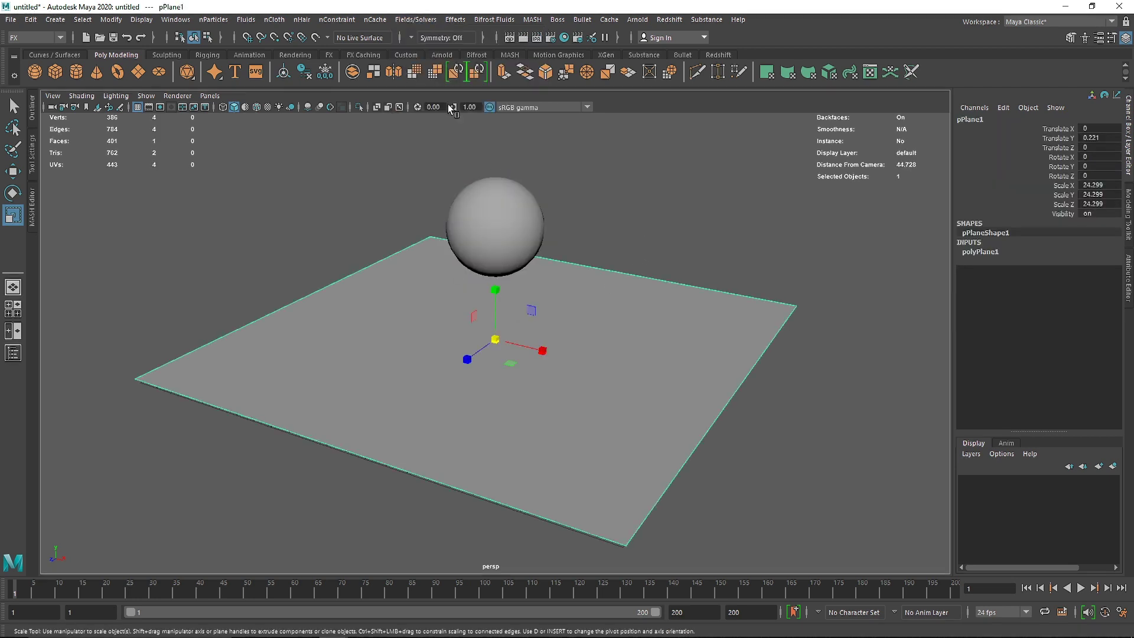
click(423, 21)
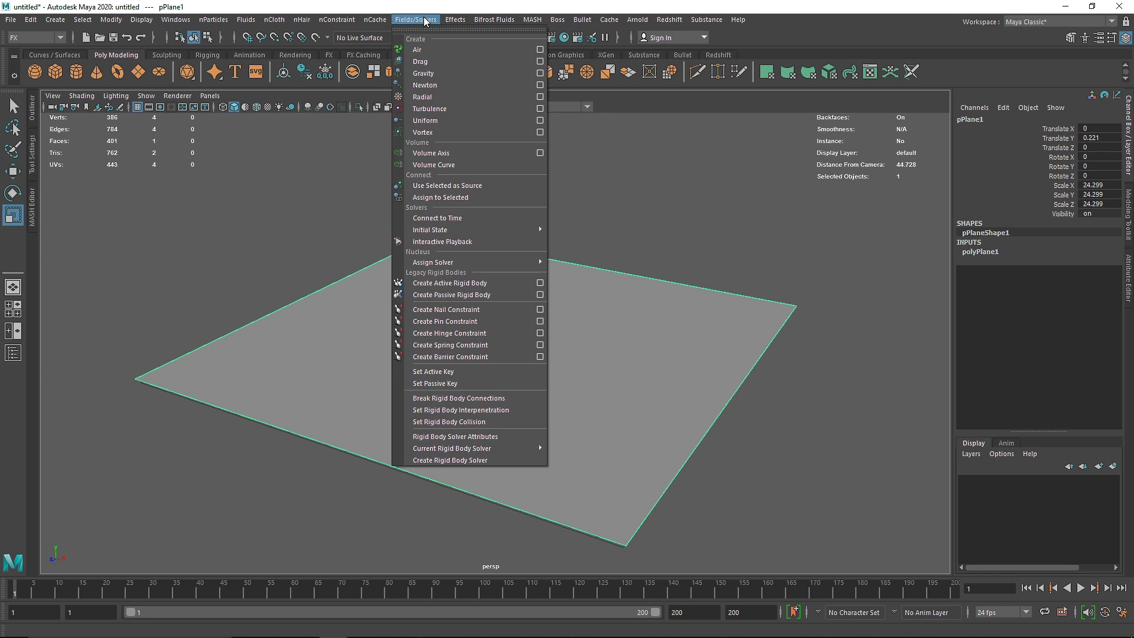
click(526, 295)
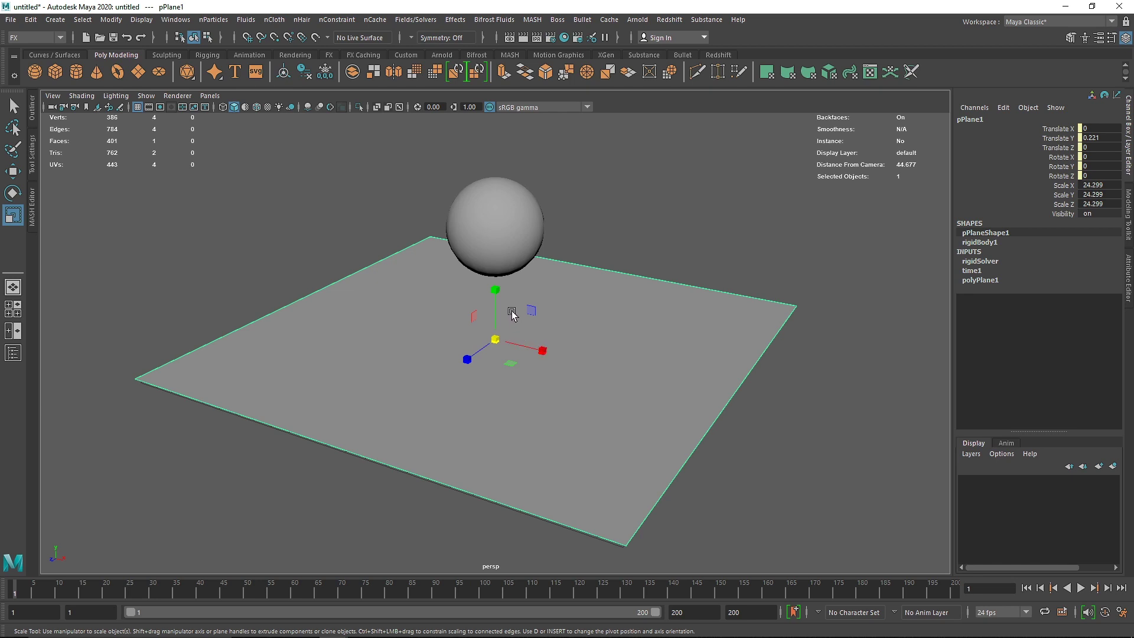
click(416, 20)
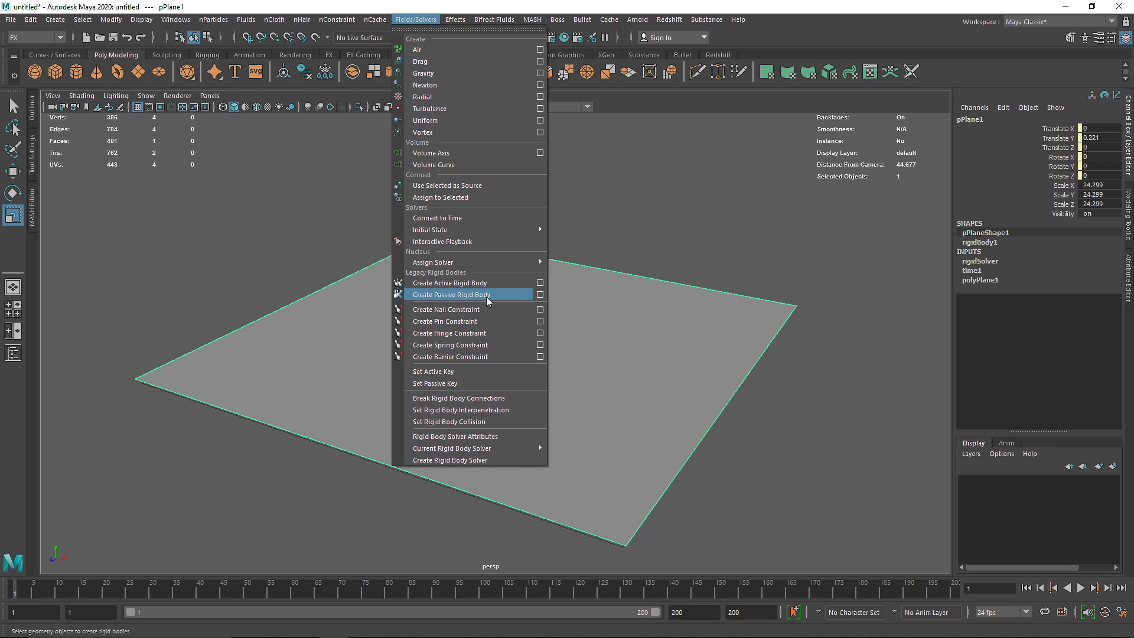
click(504, 295)
click(637, 223)
click(542, 410)
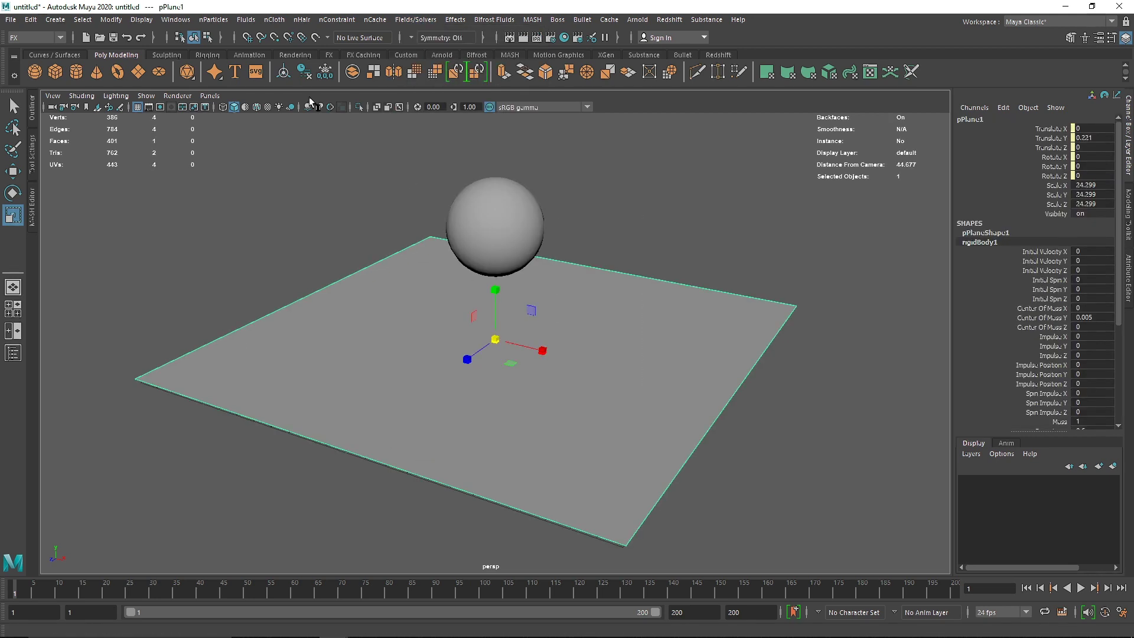
click(319, 218)
mouse_move(514, 331)
alt+mouse_down()
mouse_move(512, 390)
mouse_move(508, 341)
alt+mouse_up()
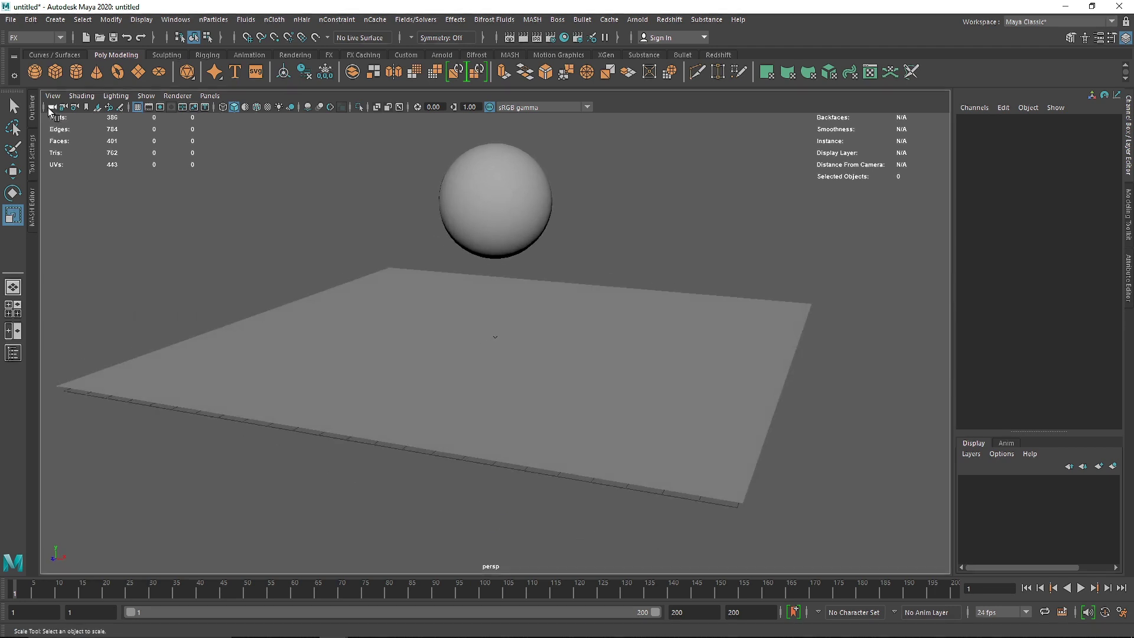
Rename the plane as Ground and the sphere as Ball.
click(36, 106)
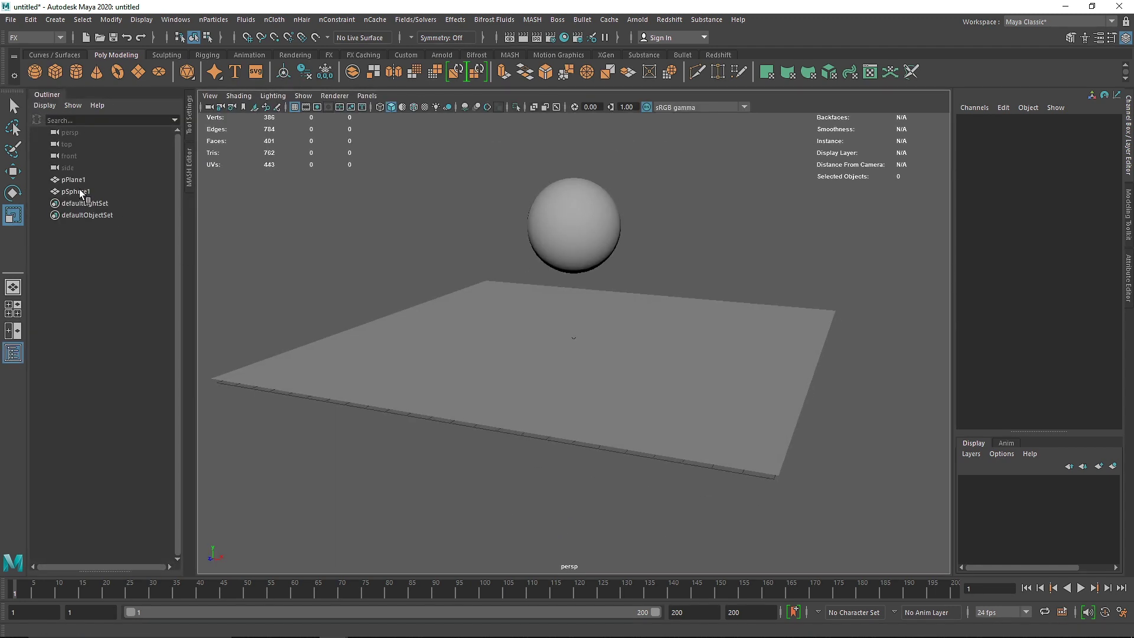
double_click(84, 180)
text(Ground)
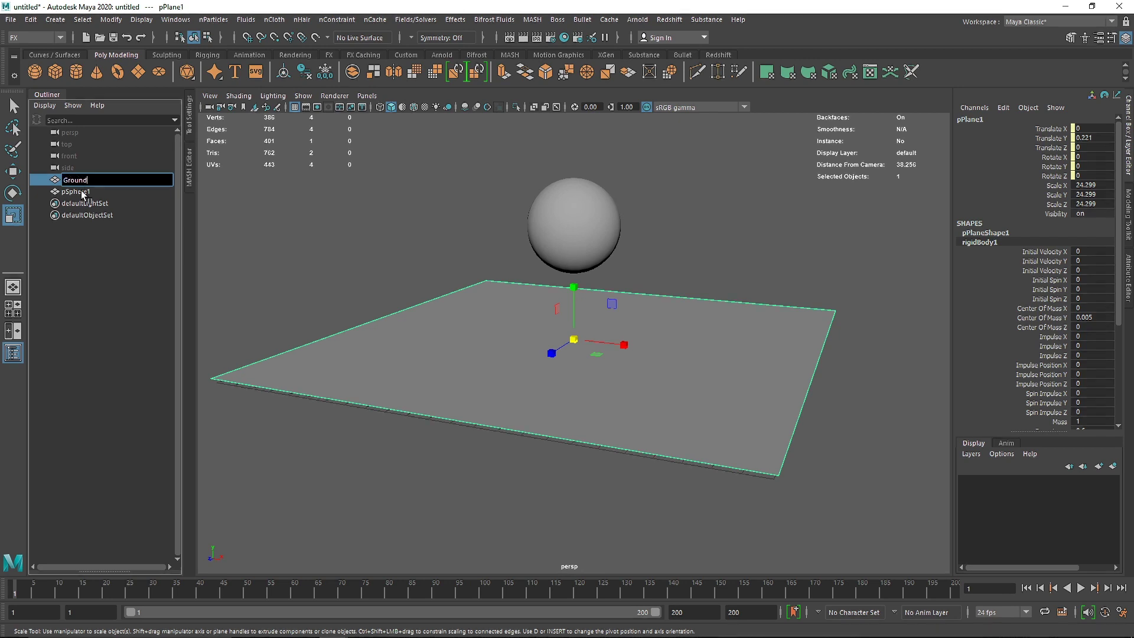
key(Tab)
text(Ball)
key(Return)
Examine the static and dynamic friction attributes of the Ground's rigid body.
click(95, 176)
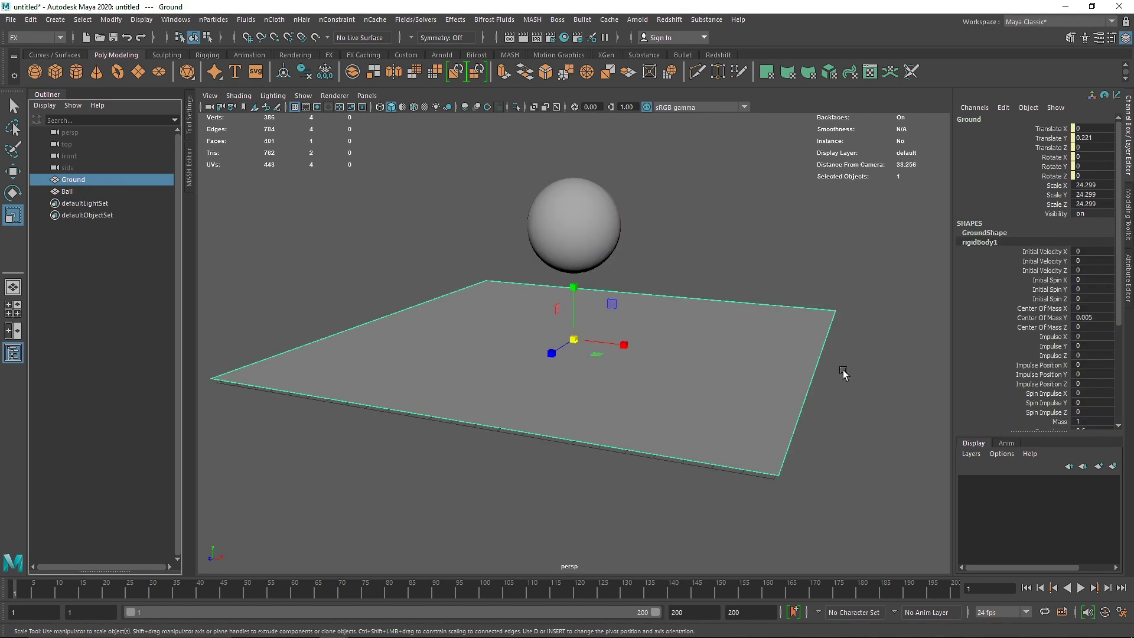
click(1129, 300)
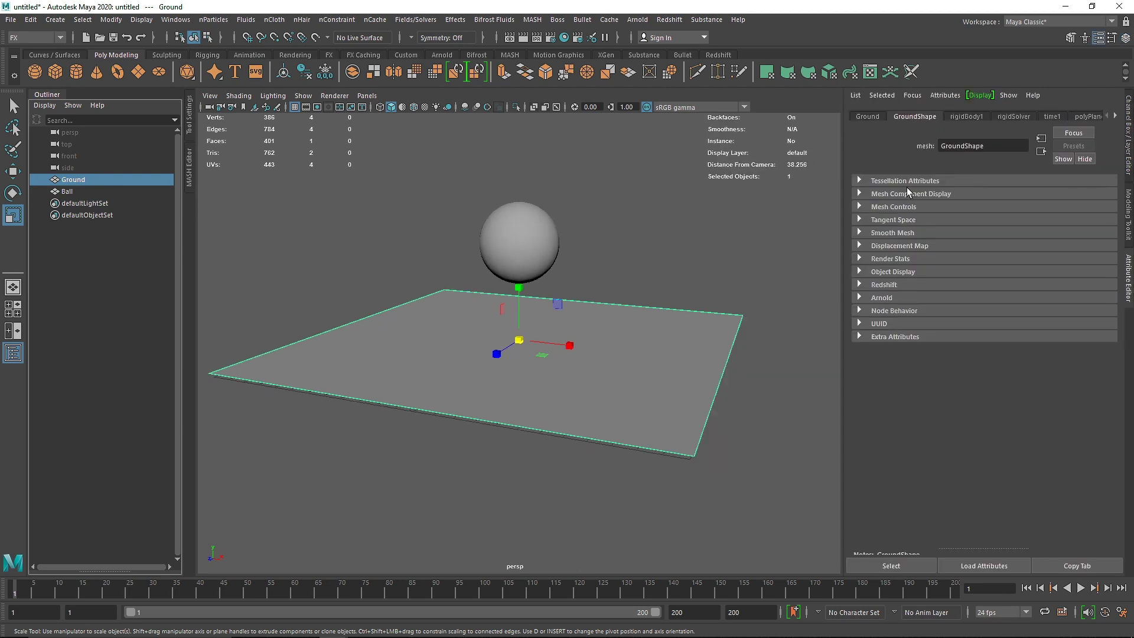
click(966, 117)
click(945, 267)
click(969, 281)
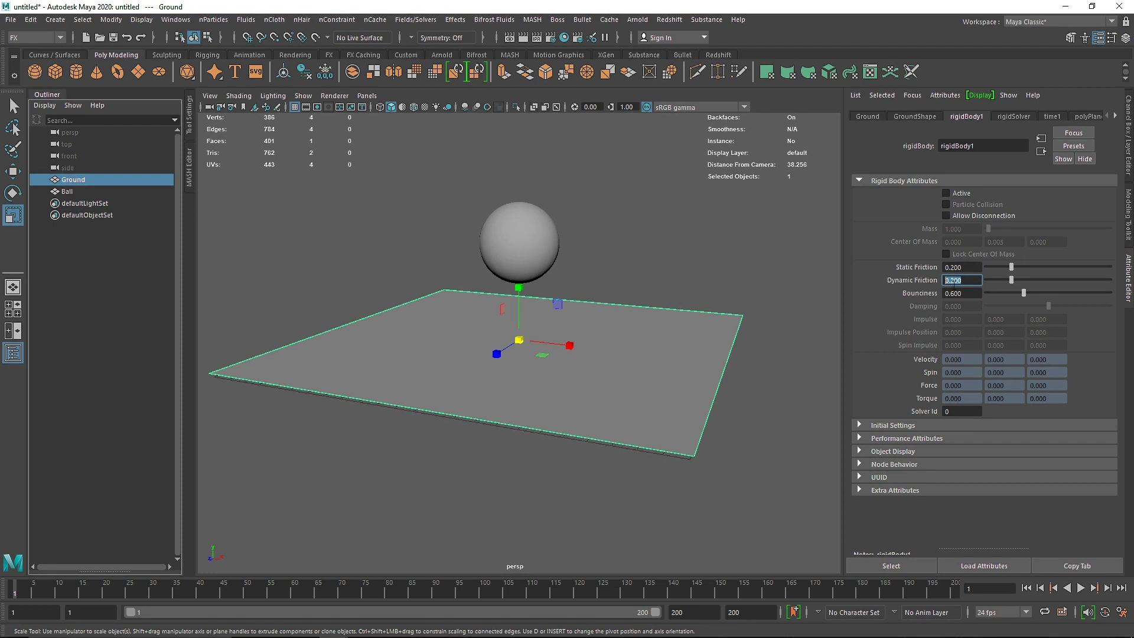
click(749, 215)
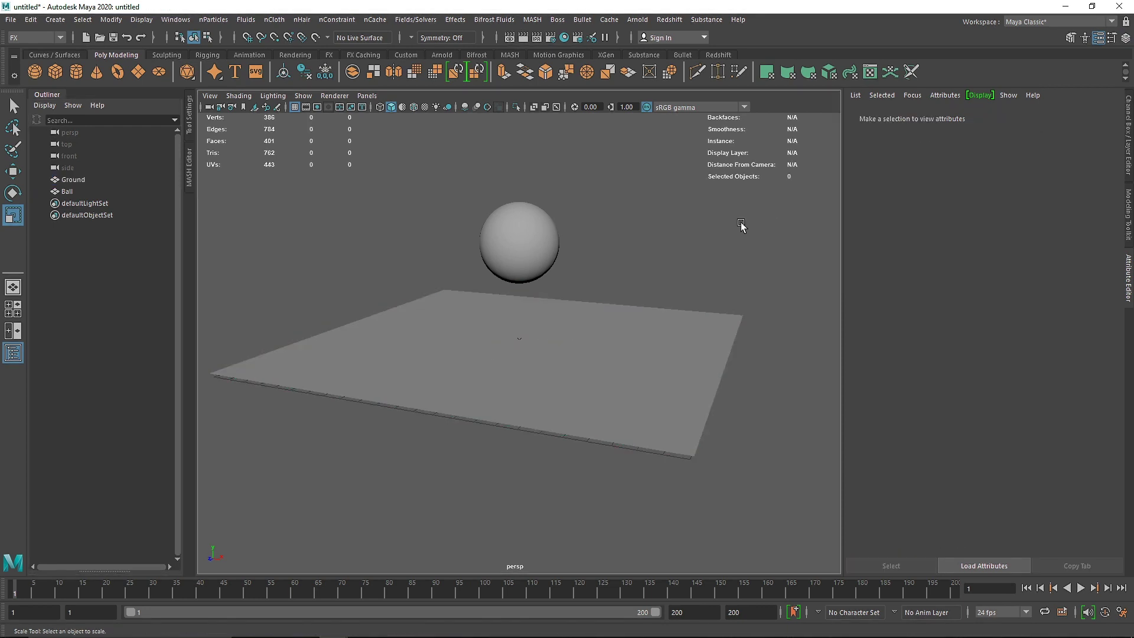
Raise the Ball higher above the Ground and make it an active rigid body.
click(54, 97)
click(432, 204)
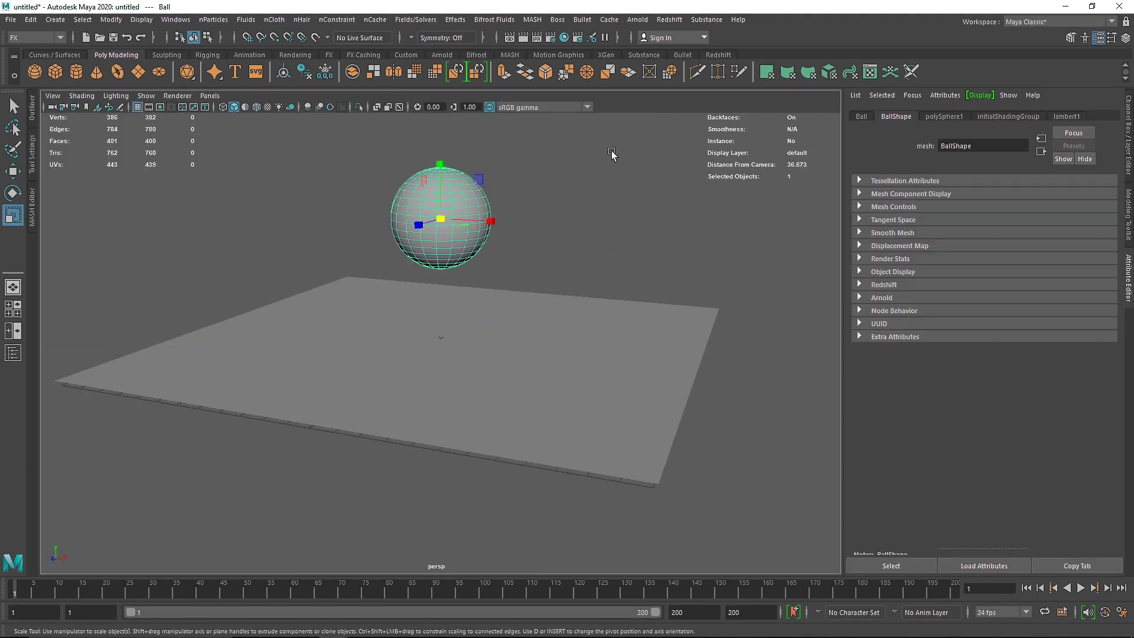
alt+middle_drag(600, 208, 580, 283)
key(w)
drag(436, 247, 435, 163)
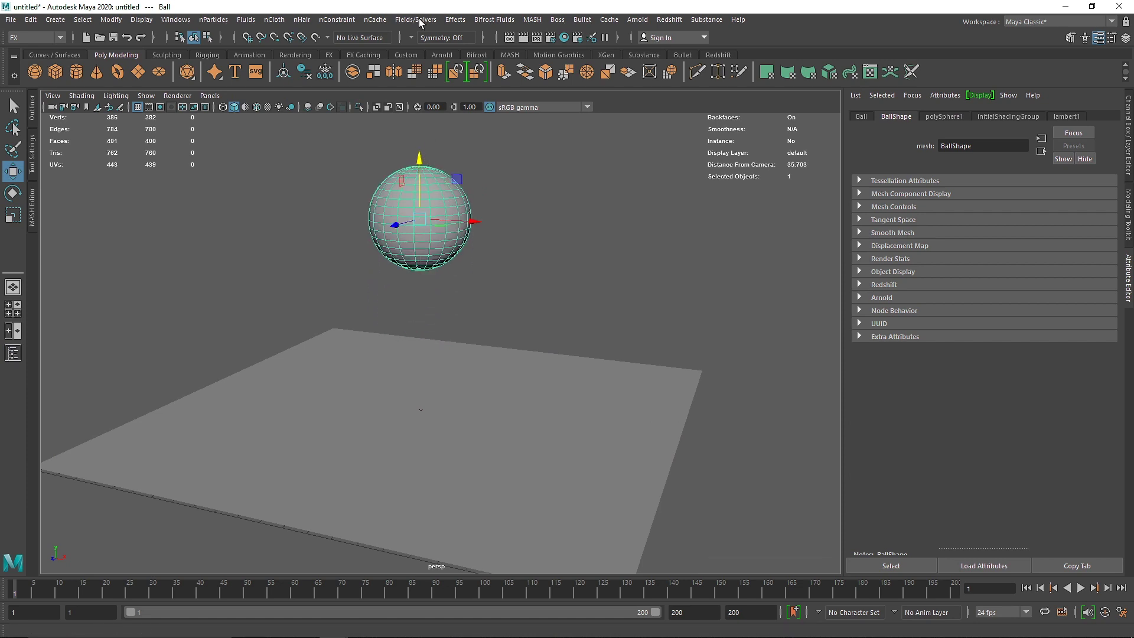
click(416, 20)
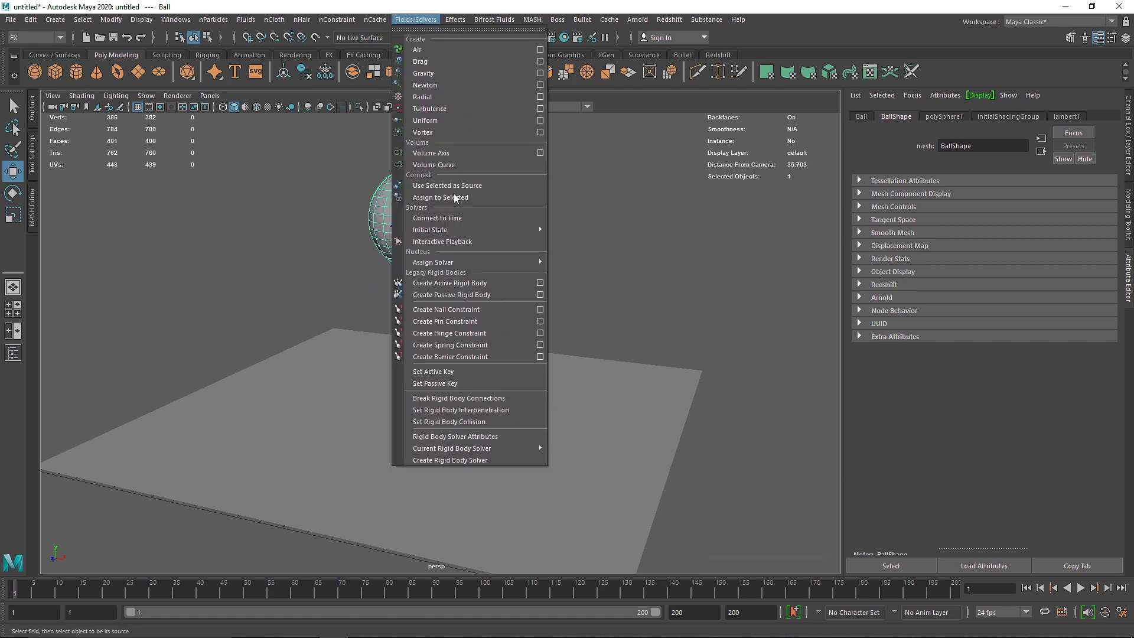
click(494, 283)
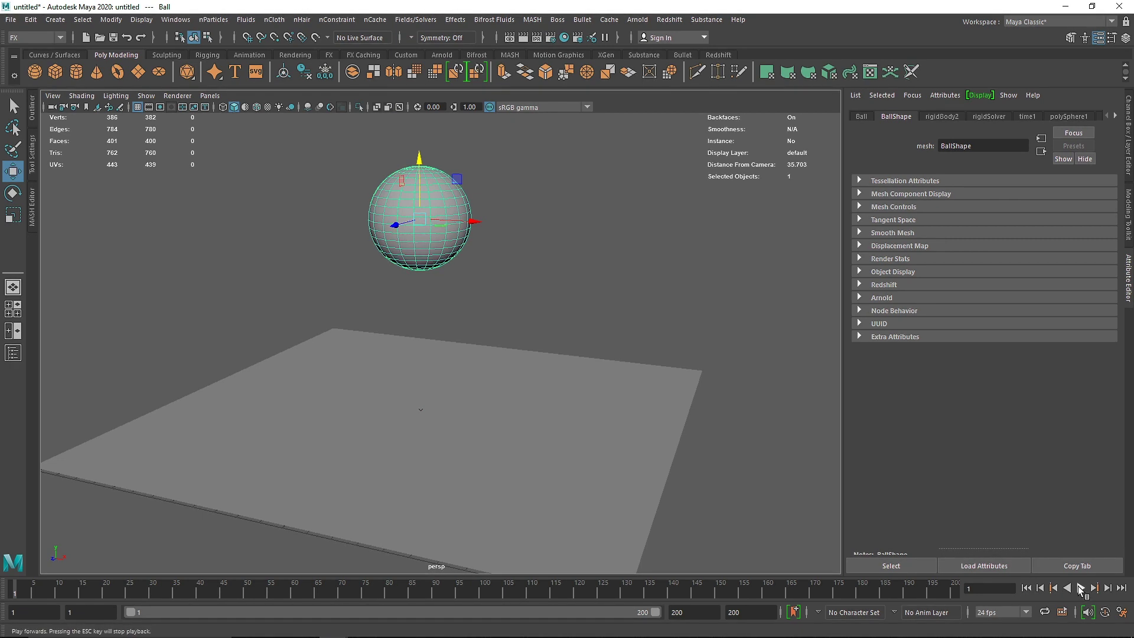
Examine the inside of the Ball with X-ray shading, then inspect its rigid body attributes.
click(700, 315)
click(445, 207)
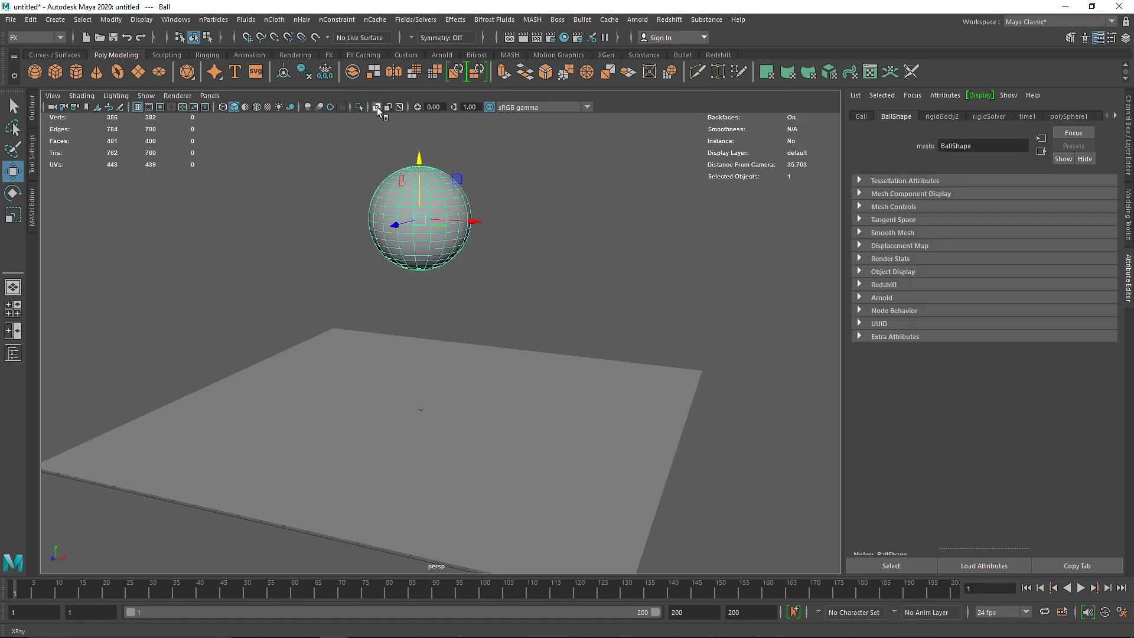
click(377, 108)
click(546, 207)
scroll(442, 172, up, 3)
alt+drag(442, 172, 433, 187)
click(433, 188)
scroll(446, 178, up, 5)
alt+middle_drag(446, 179, 455, 361)
scroll(356, 221, up, 5)
alt+drag(351, 228, 314, 350)
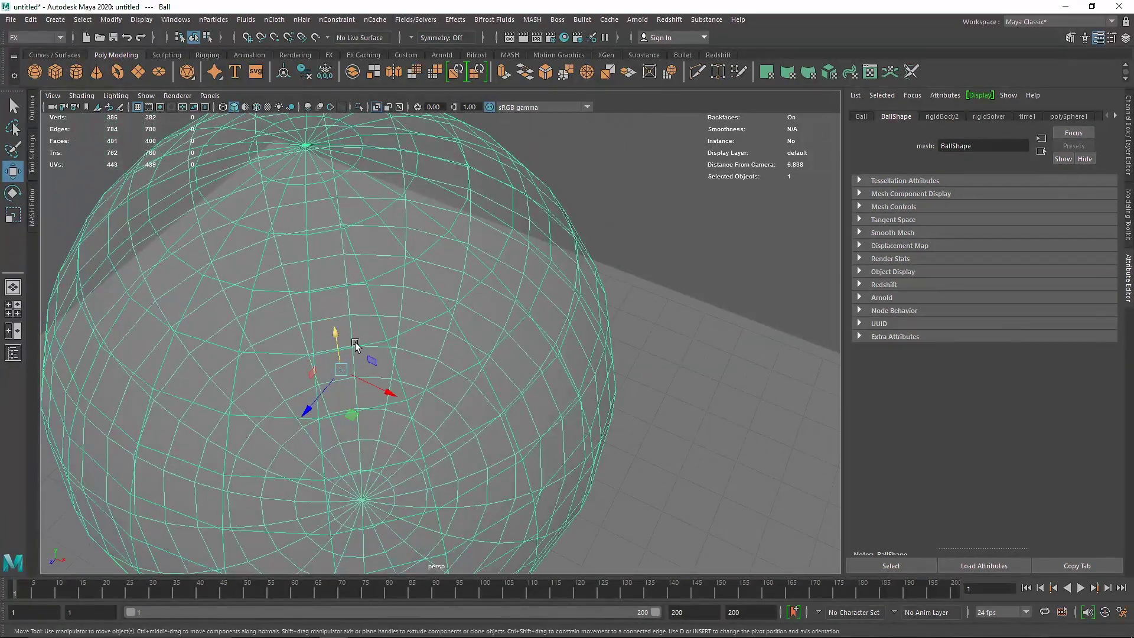
click(941, 117)
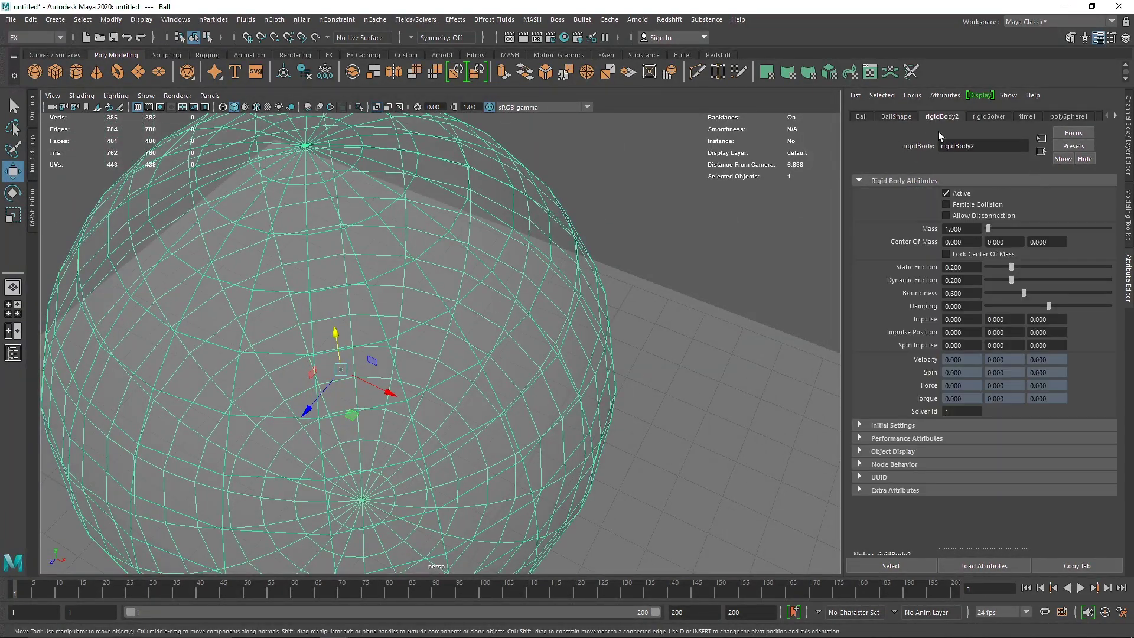
Play the simulation to check how the Ball behaves without a gravity field, then stop playback.
scroll(531, 367, down, 5)
alt+drag(531, 364, 534, 335)
click(1081, 588)
alt+drag(603, 506, 606, 472)
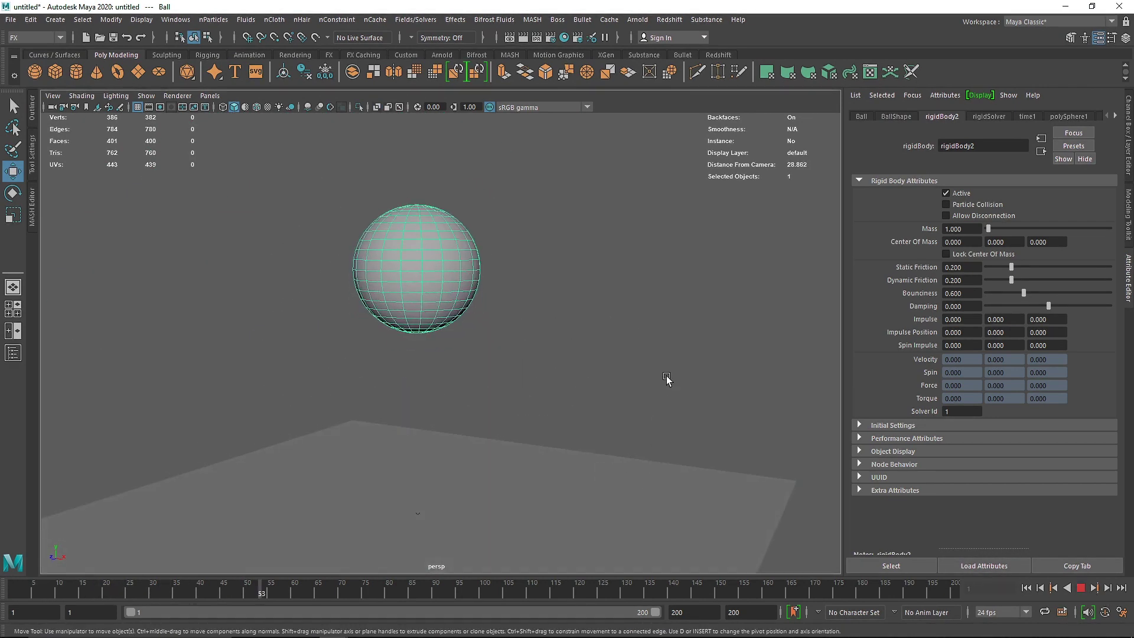
click(1085, 590)
scroll(610, 448, down, 2)
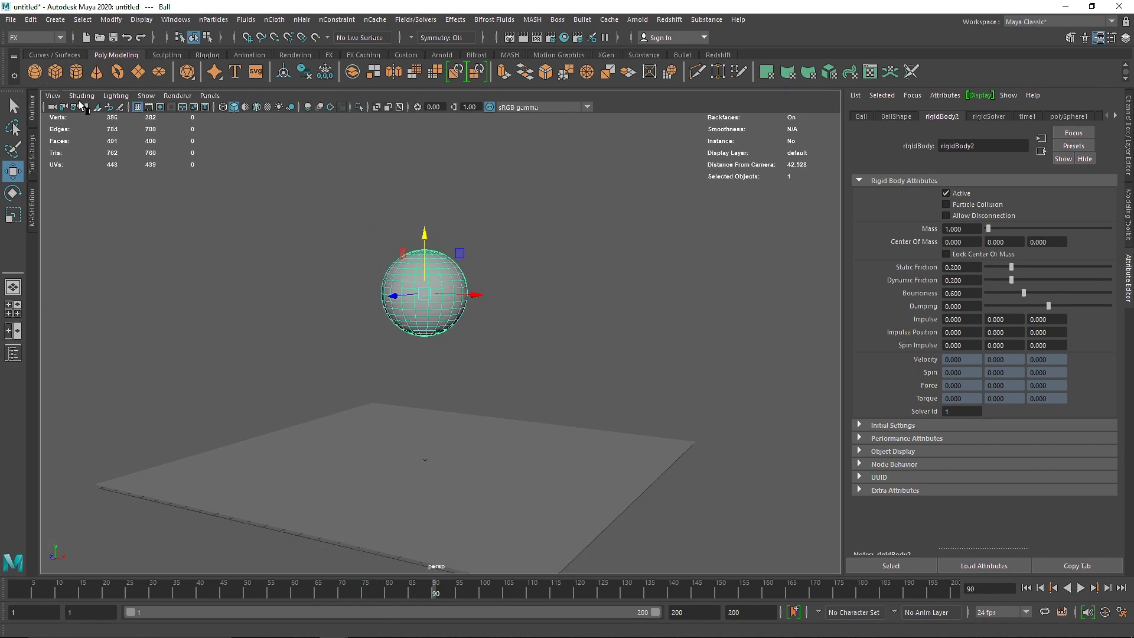
Add a second polygon sphere beside the plane at about the Ball's height, test playback and return to frame 1.
click(34, 71)
scroll(560, 425, down, 3)
drag(488, 421, 703, 444)
drag(649, 405, 654, 275)
click(1081, 588)
click(1080, 588)
click(1026, 588)
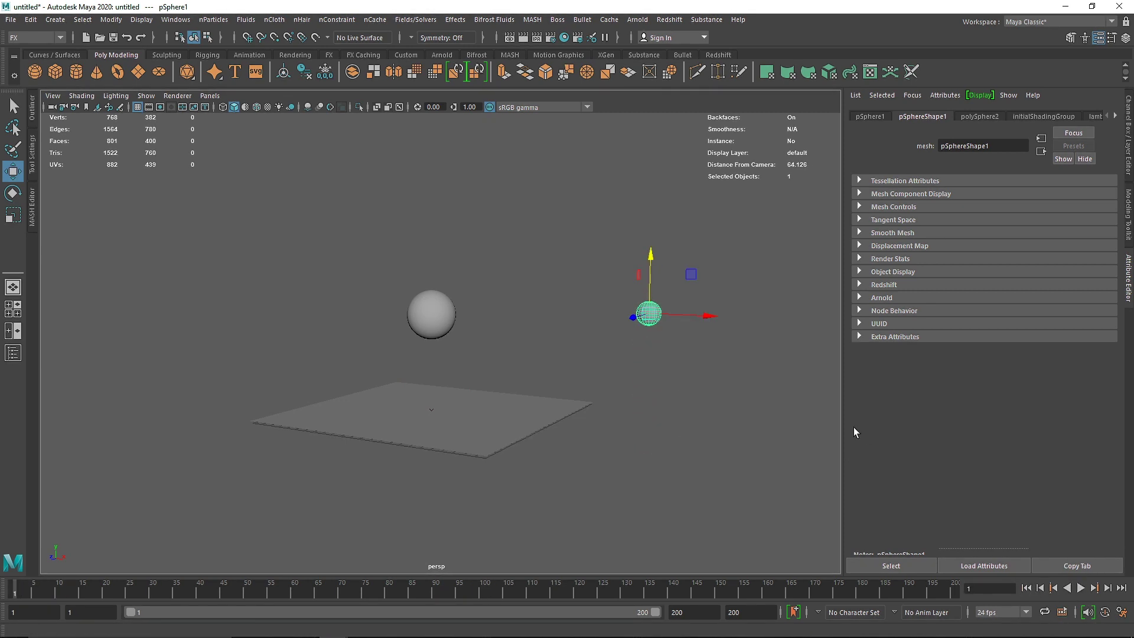
Turn the second sphere into an nCloth object and play the simulation briefly to test its motion.
click(274, 19)
click(290, 56)
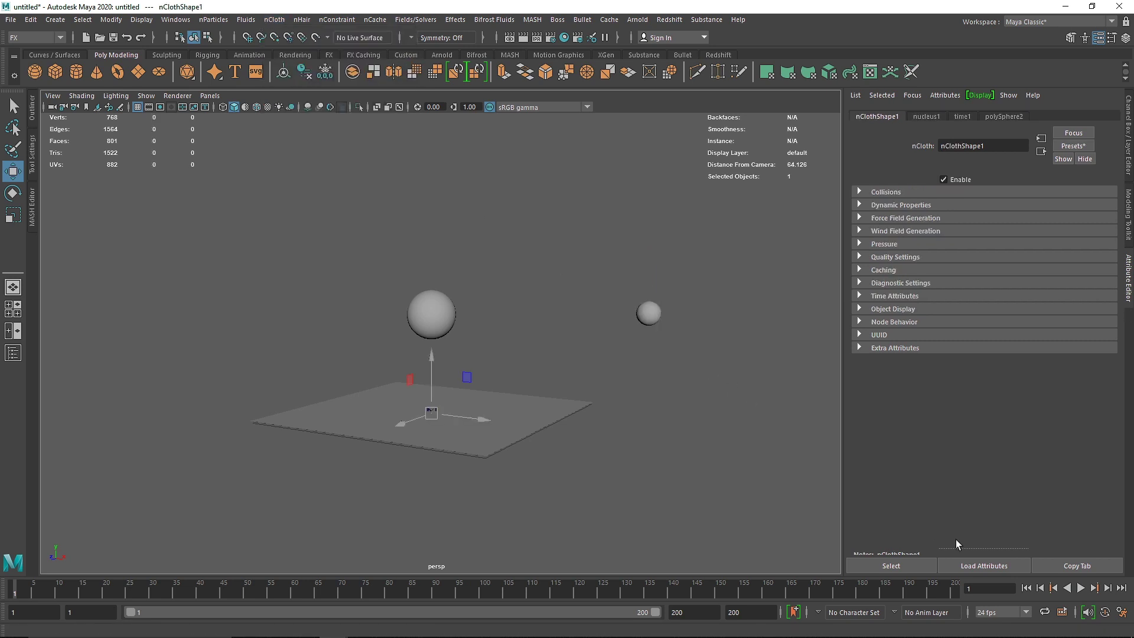
click(1081, 588)
key(Escape)
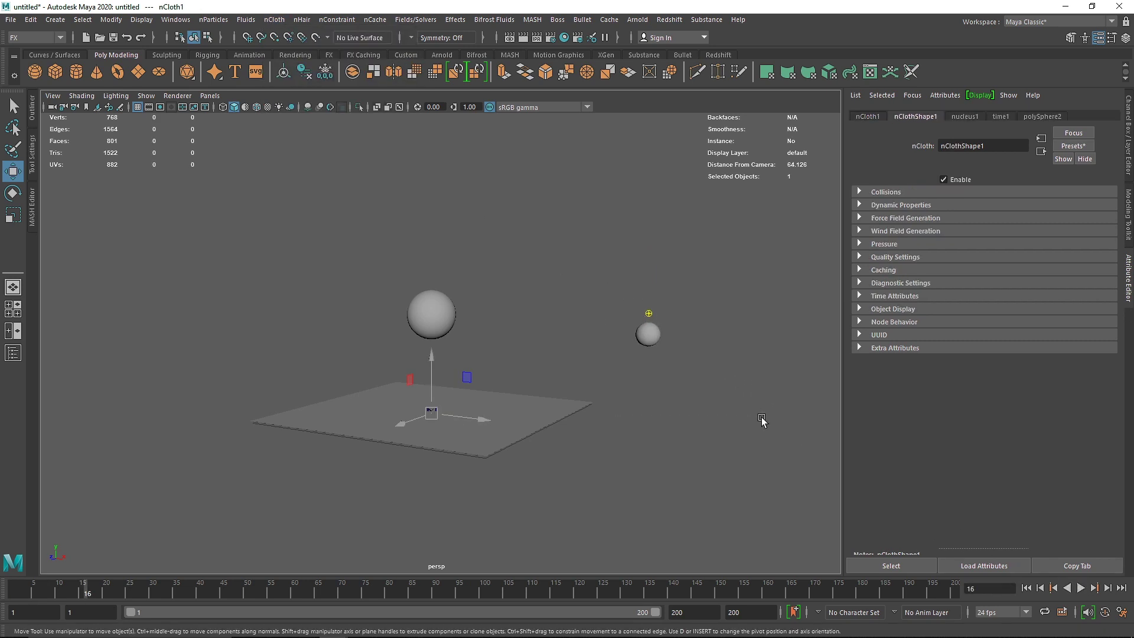
Select the nCloth sphere, the Ground and the Ball in turn to compare their simulation setups.
click(649, 334)
click(516, 327)
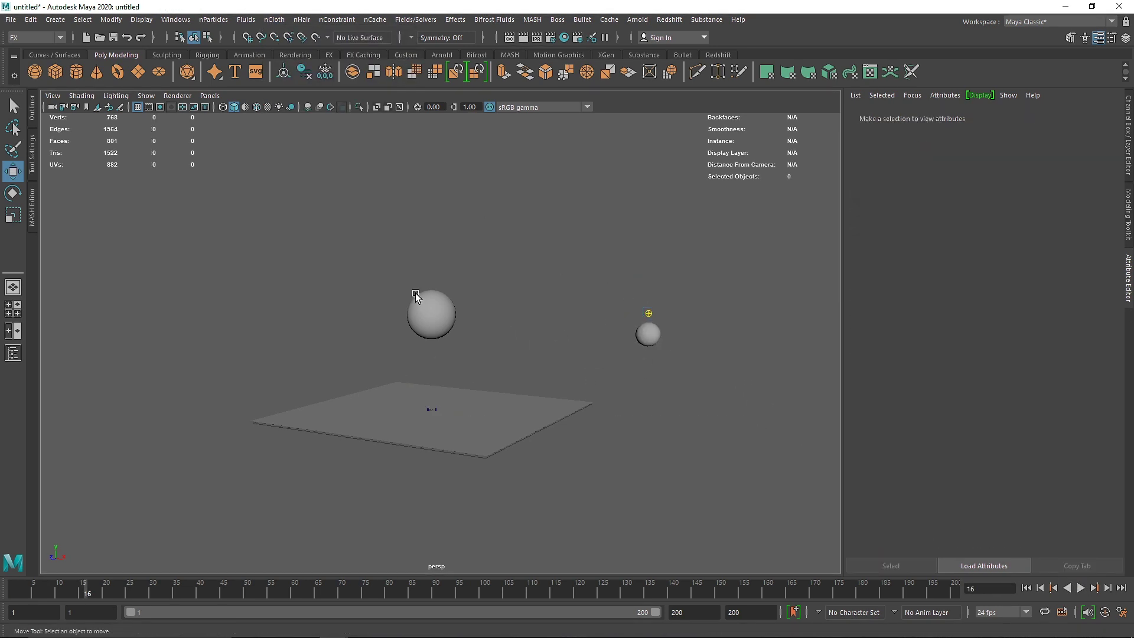
click(415, 295)
click(509, 327)
click(499, 400)
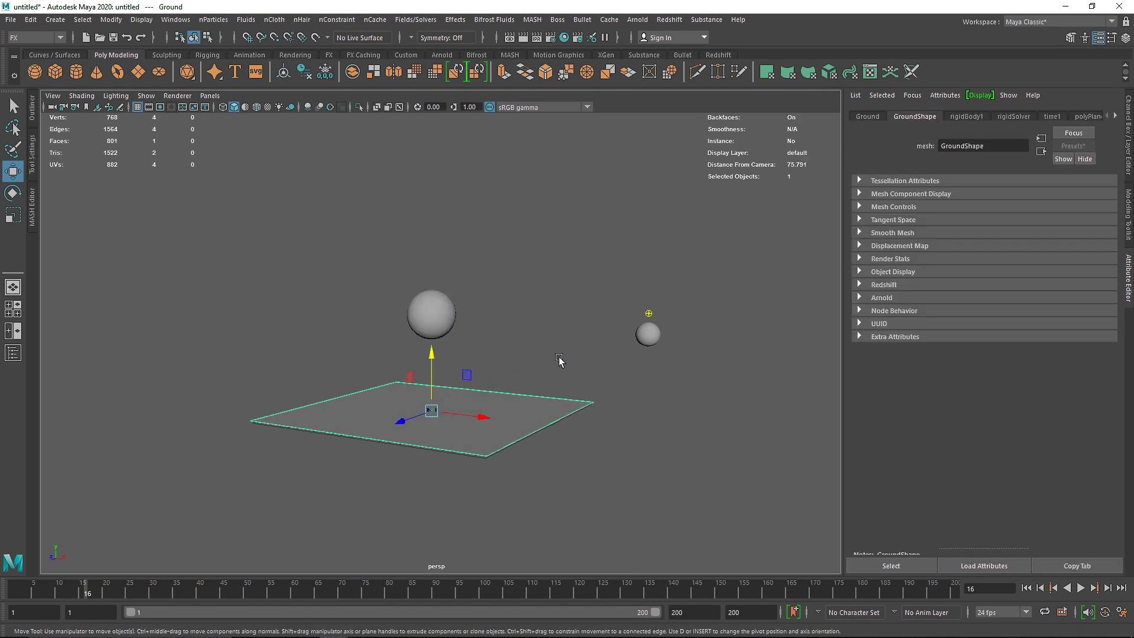
click(641, 338)
click(443, 311)
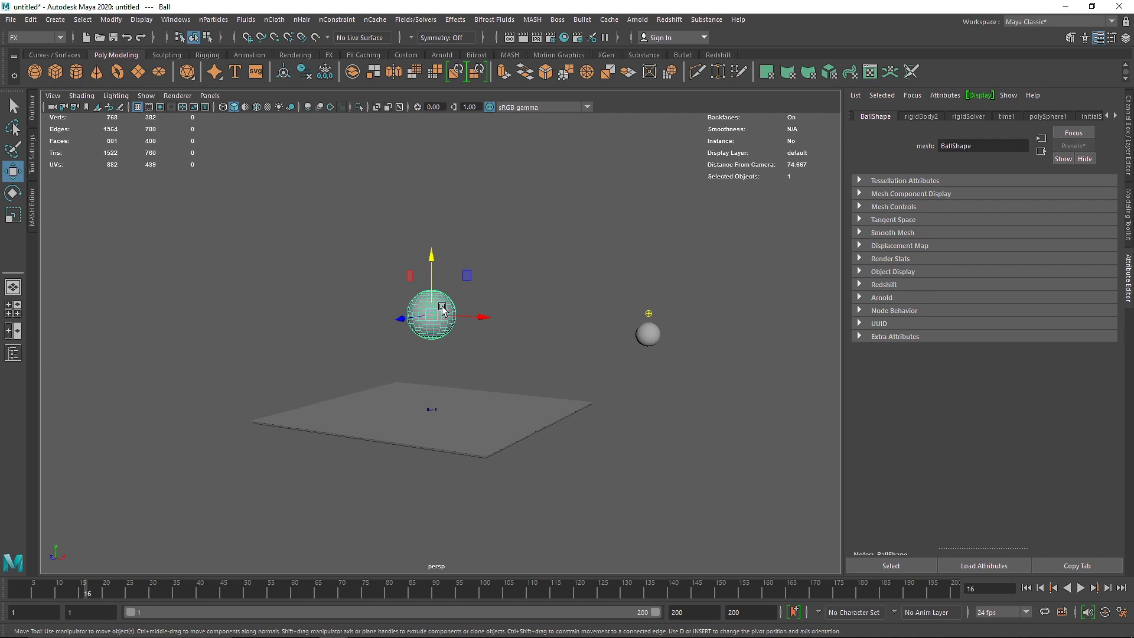
Select the nucleus at the plane's centre, move it above the Ball and scale up its icon.
click(559, 347)
scroll(442, 440, up, 5)
alt+drag(441, 454, 461, 430)
click(436, 488)
scroll(438, 481, down, 5)
alt+drag(438, 481, 430, 518)
drag(436, 376, 436, 214)
key(r)
drag(436, 264, 464, 273)
alt+drag(472, 272, 441, 317)
click(518, 252)
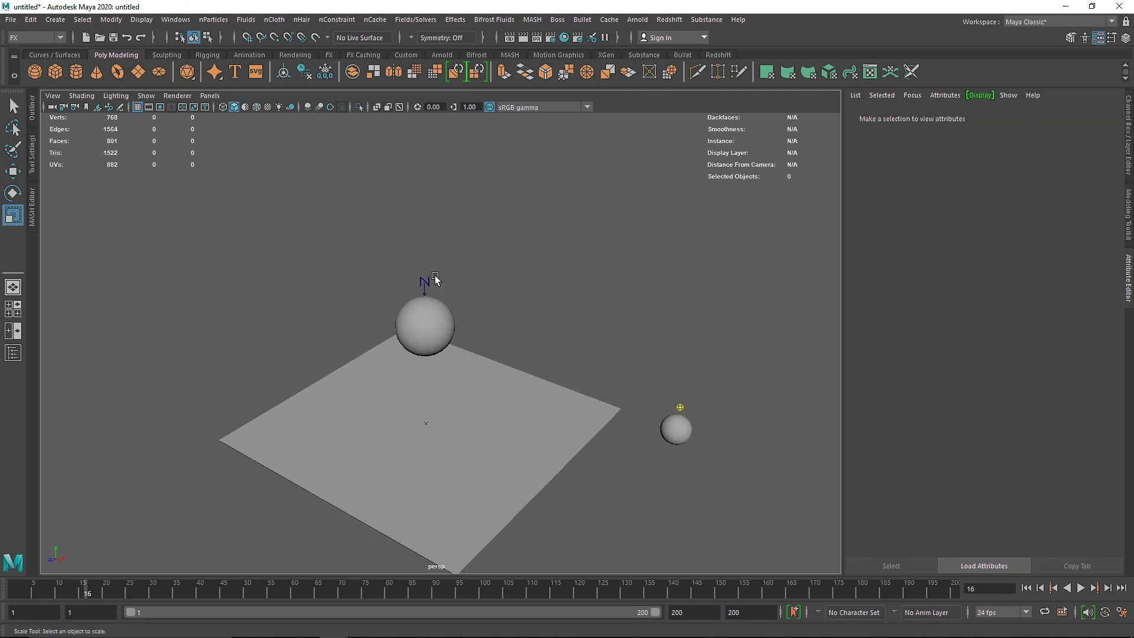
Delete the nCloth sphere and its nucleus, and check the remaining scene objects in the Outliner.
click(663, 415)
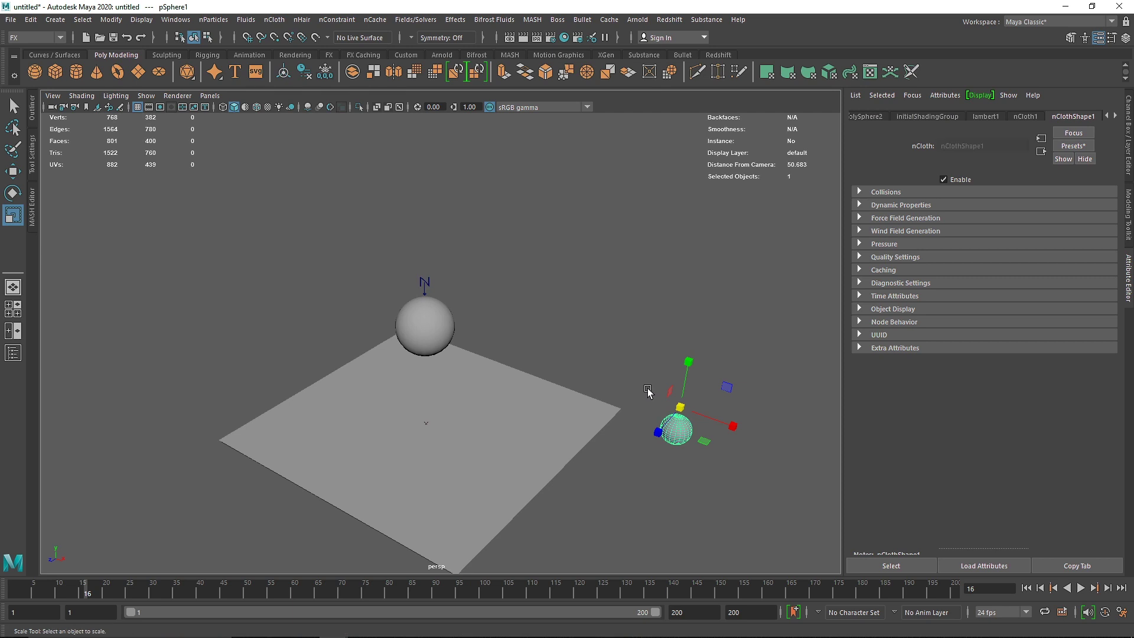
key(Delete)
click(427, 284)
key(Delete)
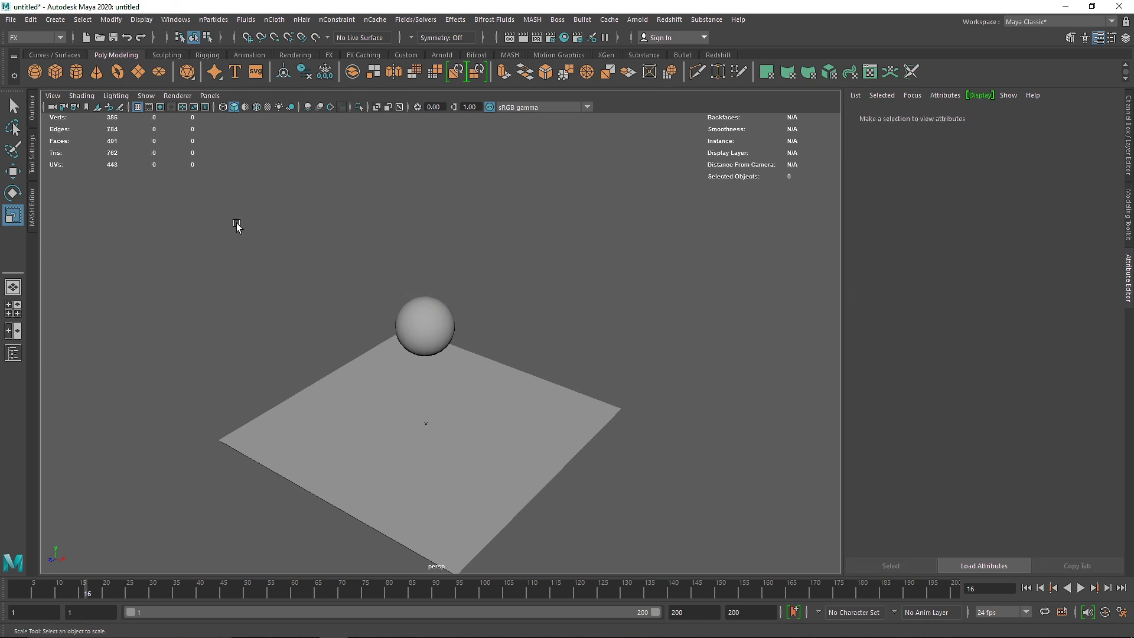
click(32, 109)
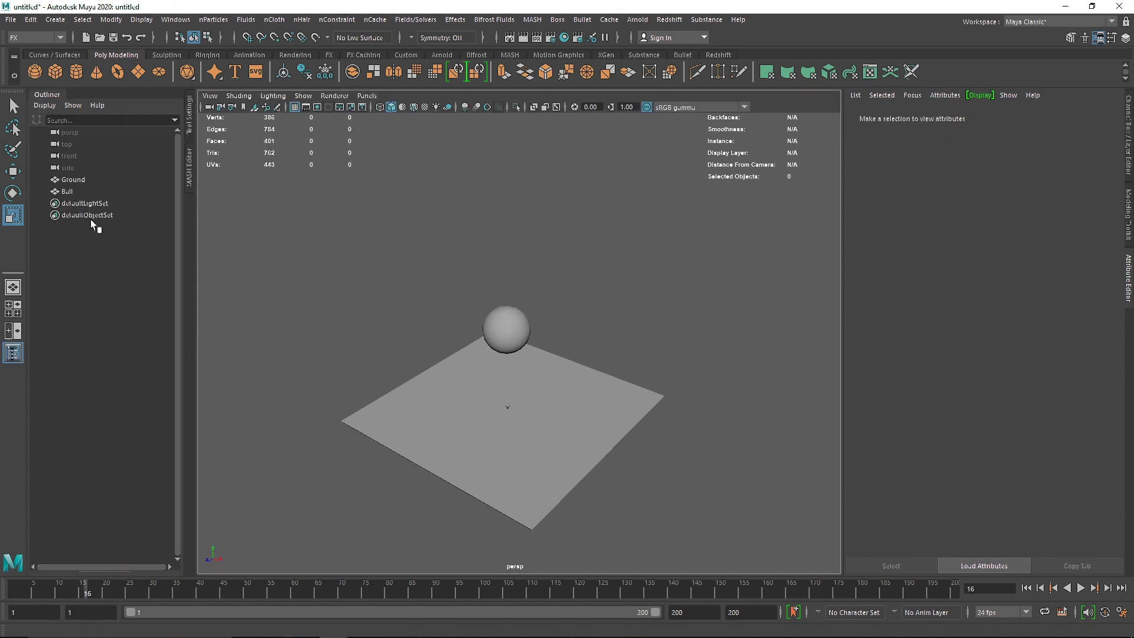
click(83, 180)
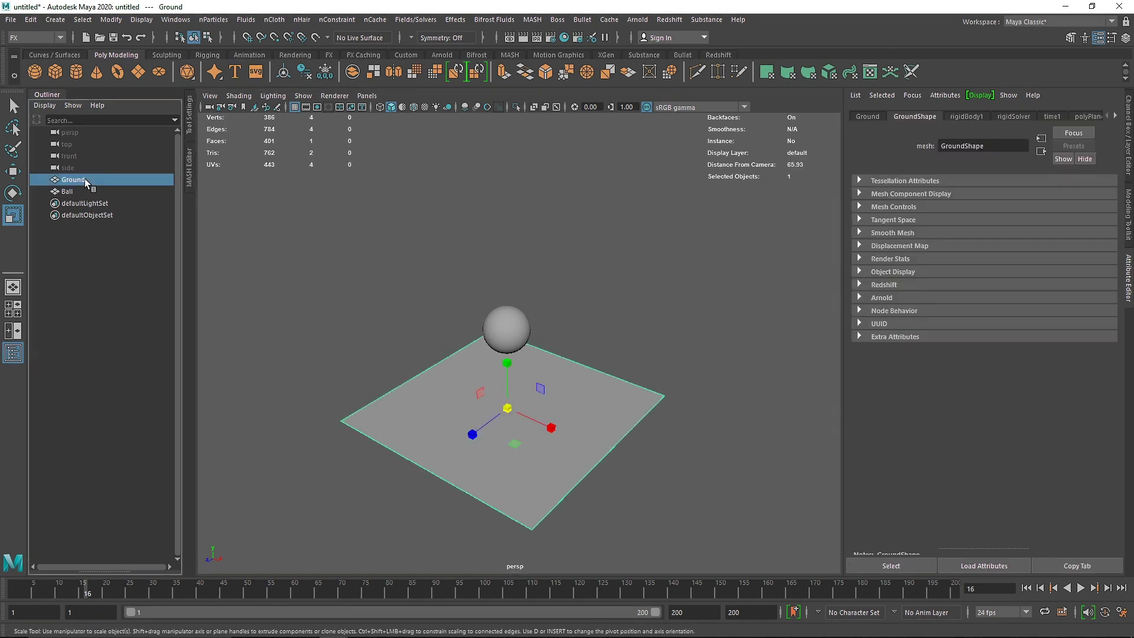
click(47, 93)
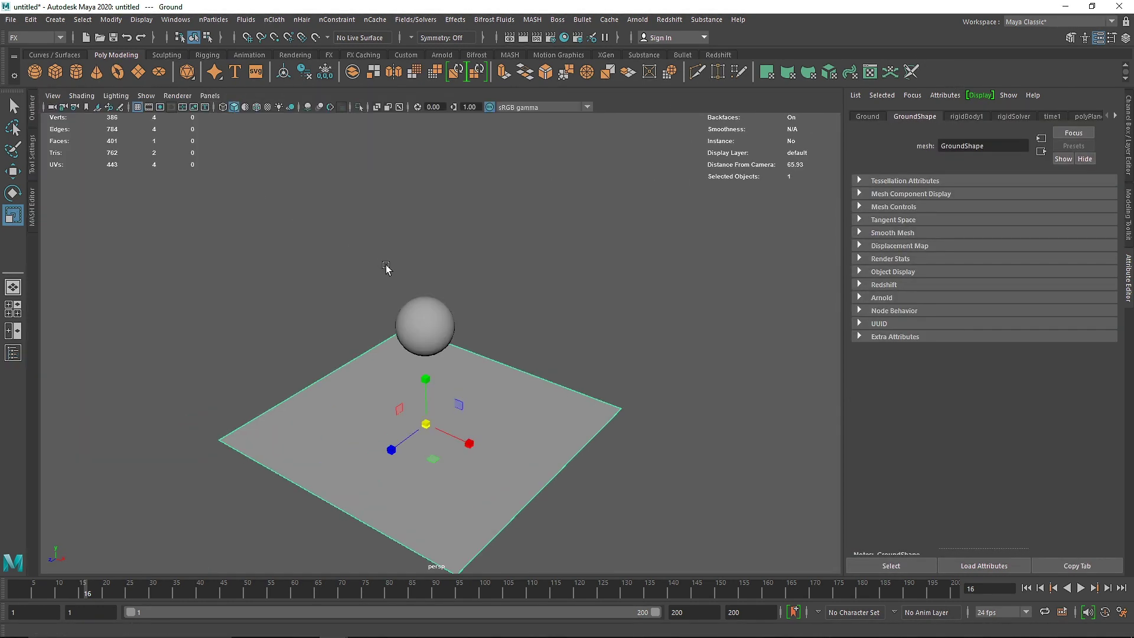
Add a gravity field to the Ball, play the simulation from frame 1 and stop playback.
alt+drag(367, 356, 410, 347)
click(526, 307)
click(444, 305)
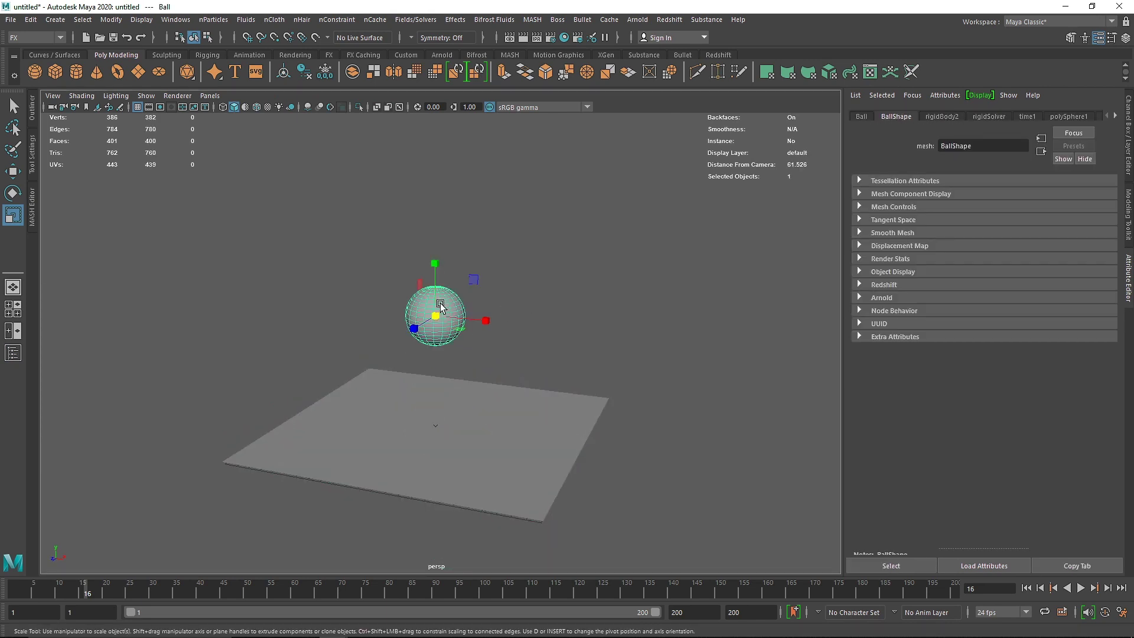
click(413, 20)
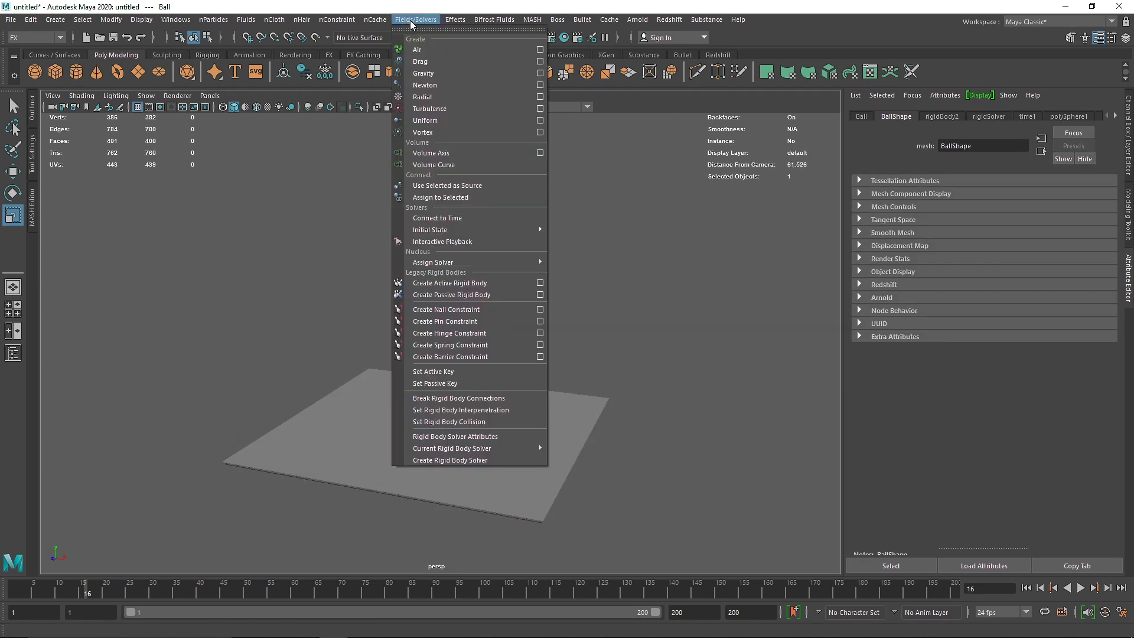
click(438, 76)
click(1026, 587)
click(1080, 588)
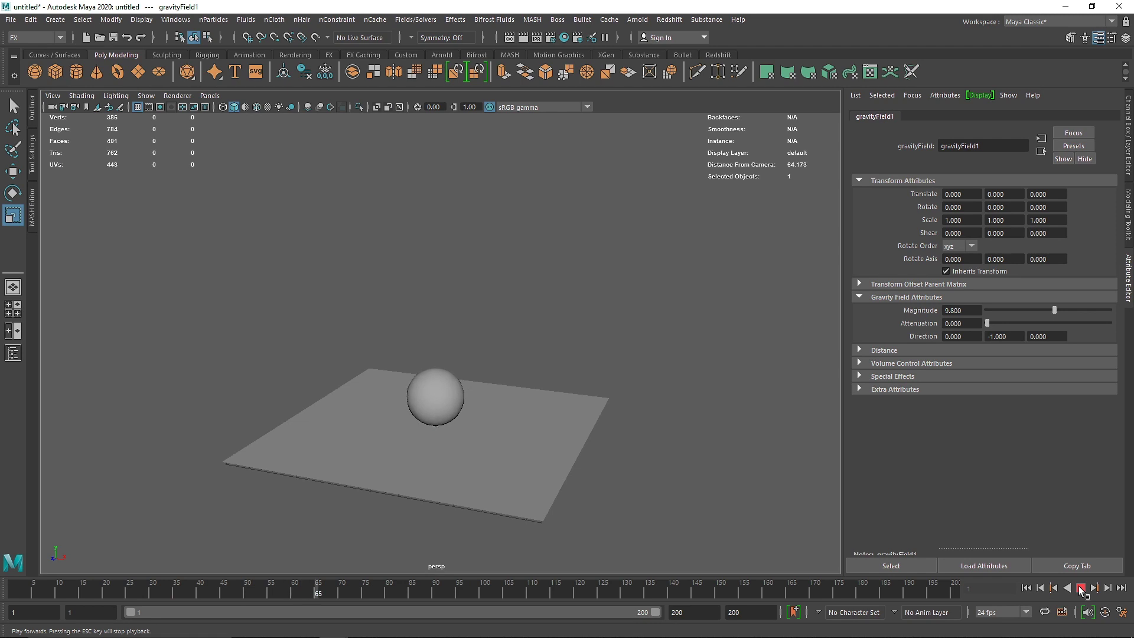
alt+drag(608, 466, 516, 471)
click(1082, 588)
Set the Ball's rigid body mass to 10 and play the simulation from frame 1.
scroll(437, 423, up, 2)
scroll(407, 440, up, 2)
click(444, 421)
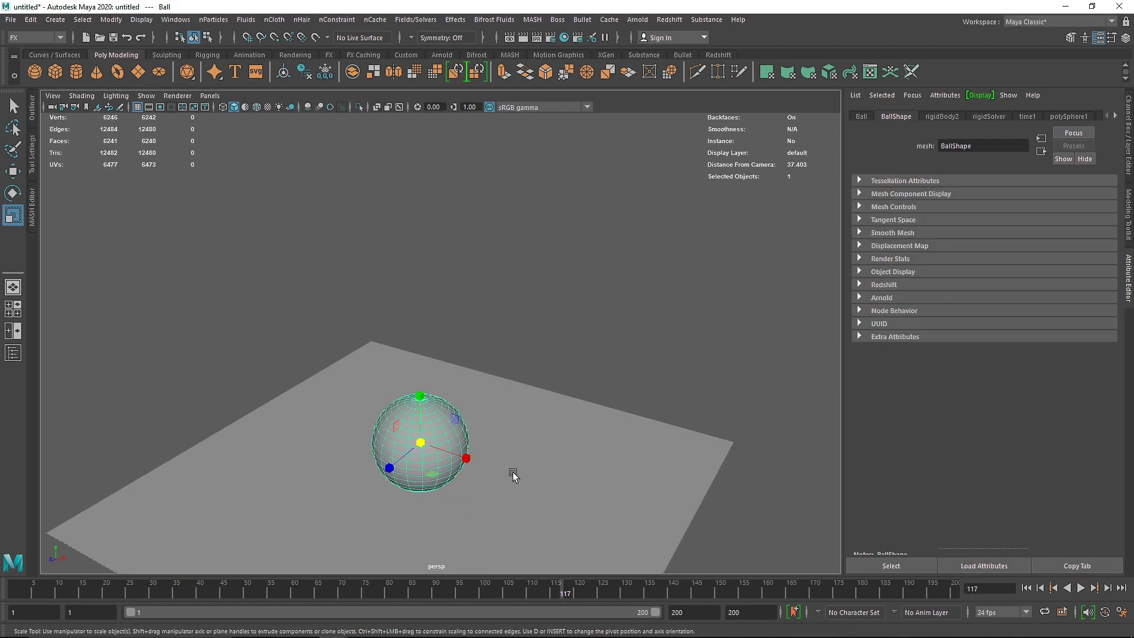
scroll(612, 406, up, 1)
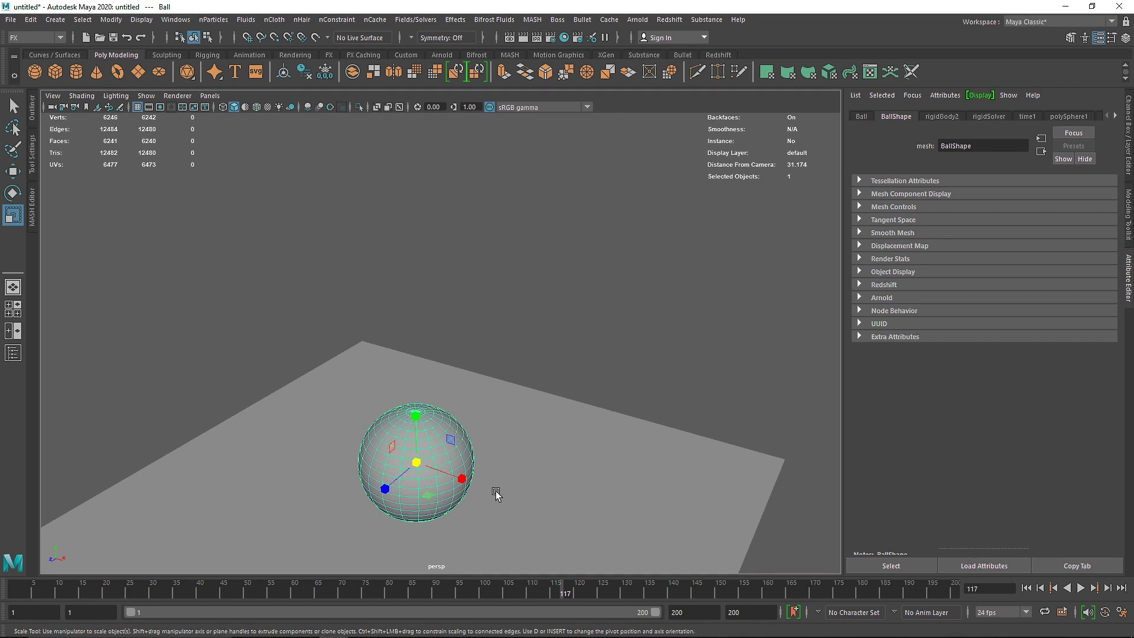
click(665, 338)
click(400, 446)
click(940, 116)
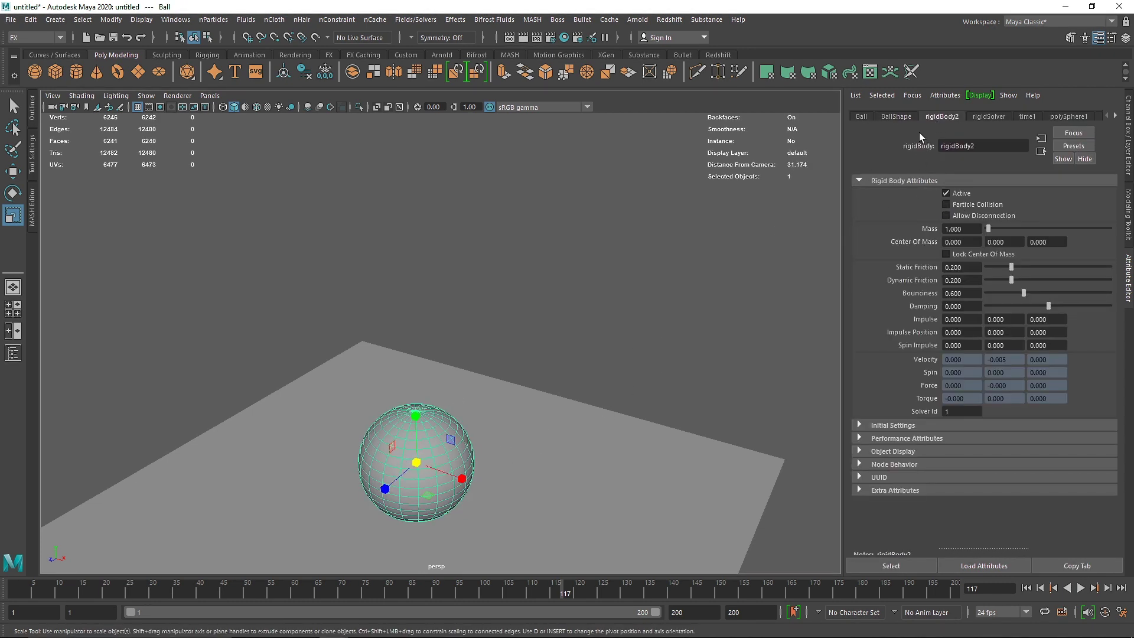
click(972, 228)
text(10)
key(Return)
click(1026, 589)
click(1081, 589)
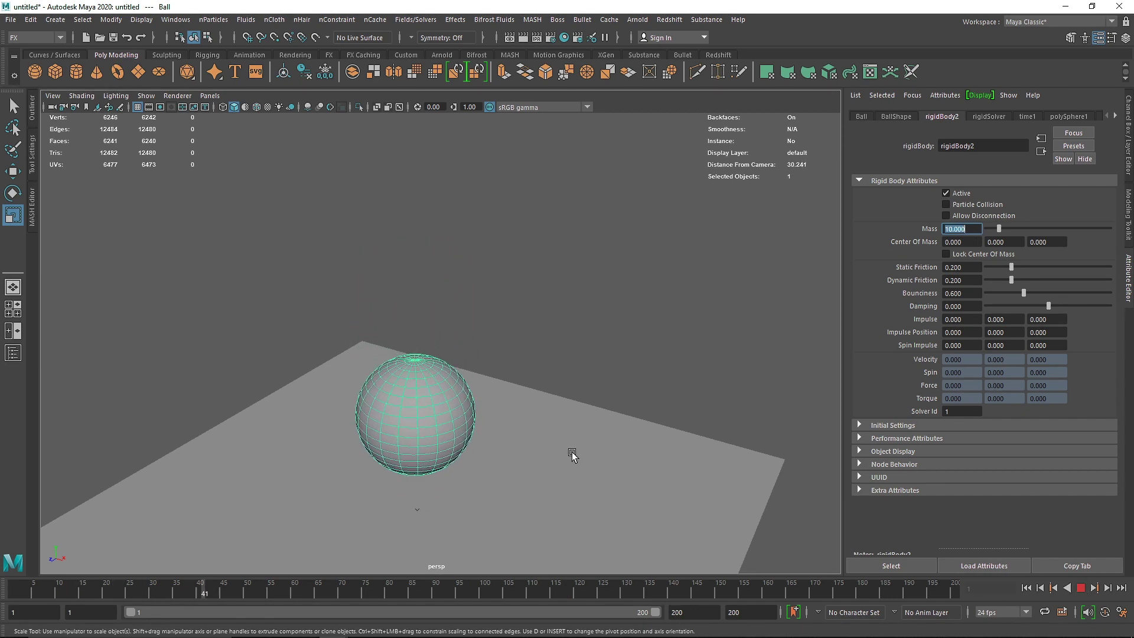
Set the Ball's mass to 100, replay the simulation, then stop it and return to frame 1.
text(100)
key(Return)
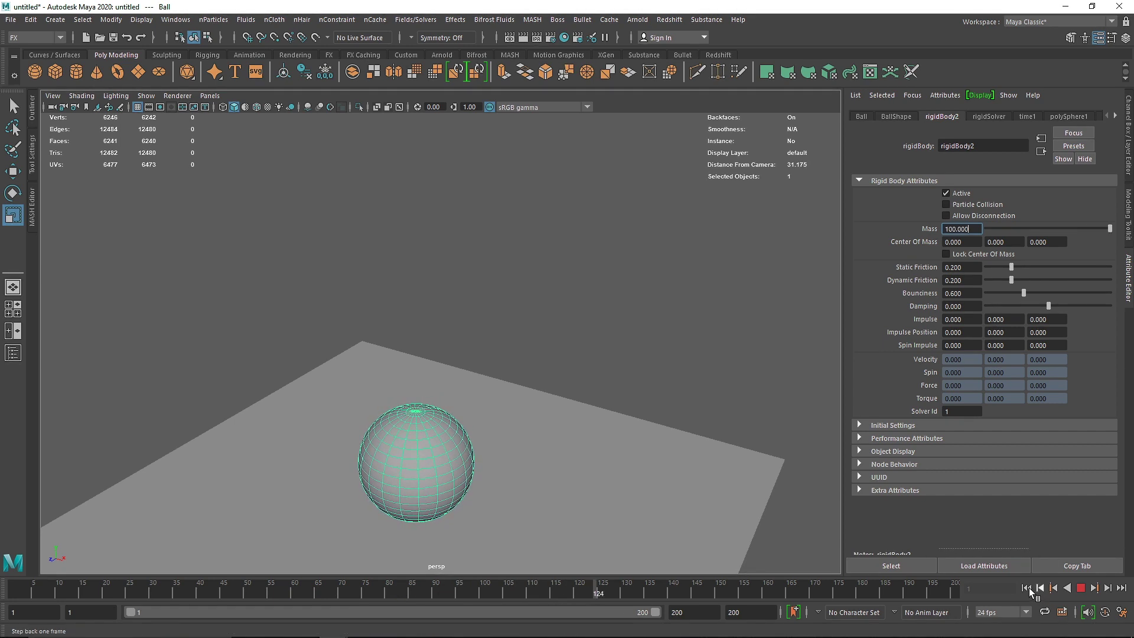
click(1027, 588)
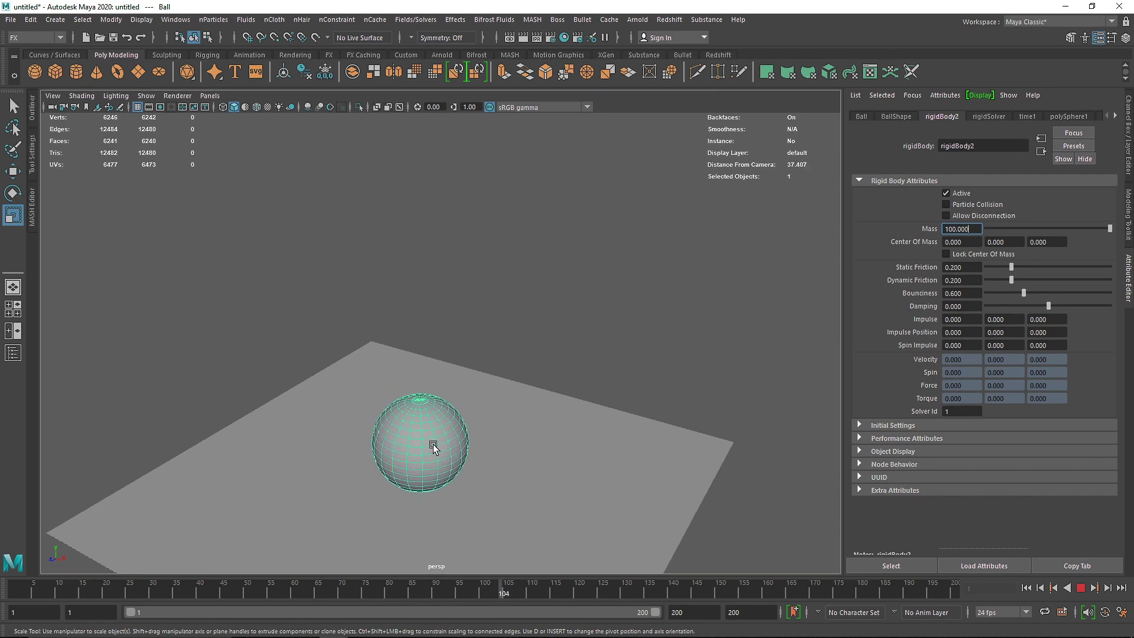
click(1079, 589)
click(1028, 589)
Set the Ball's mass to 10 and compare its rigid body attributes with those of the Ground.
drag(973, 230, 941, 231)
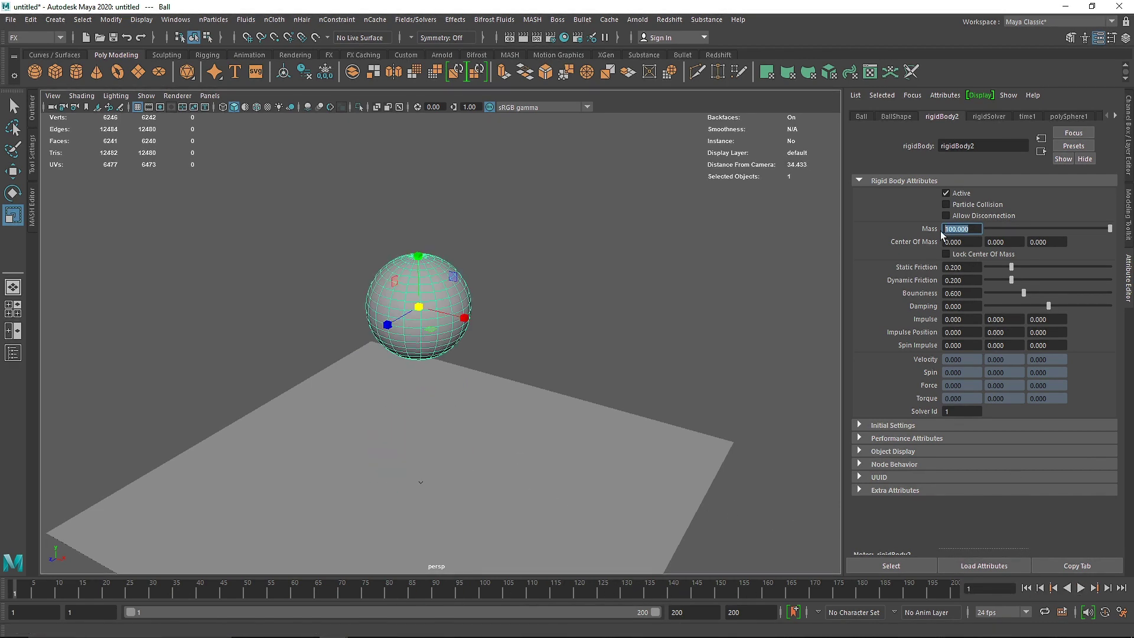
text(10)
key(Return)
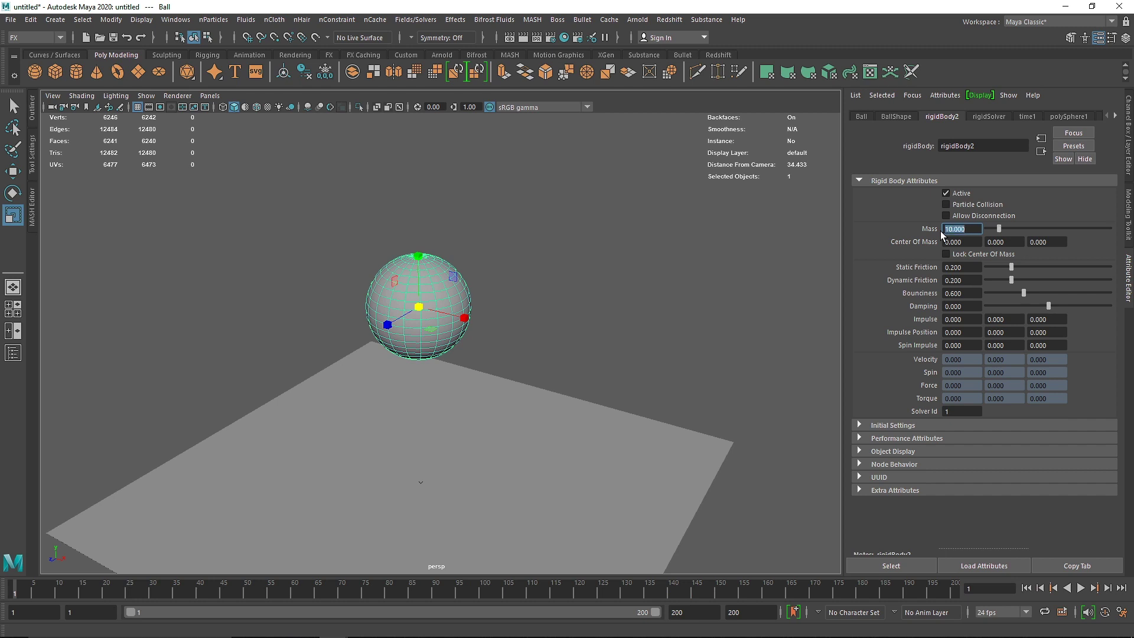
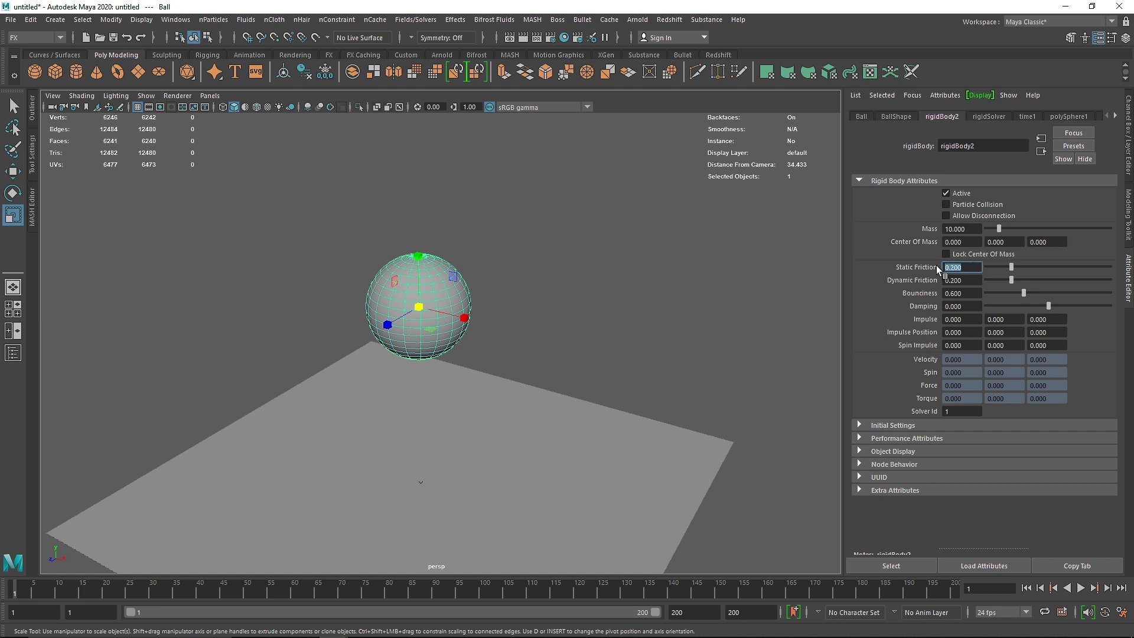
click(467, 435)
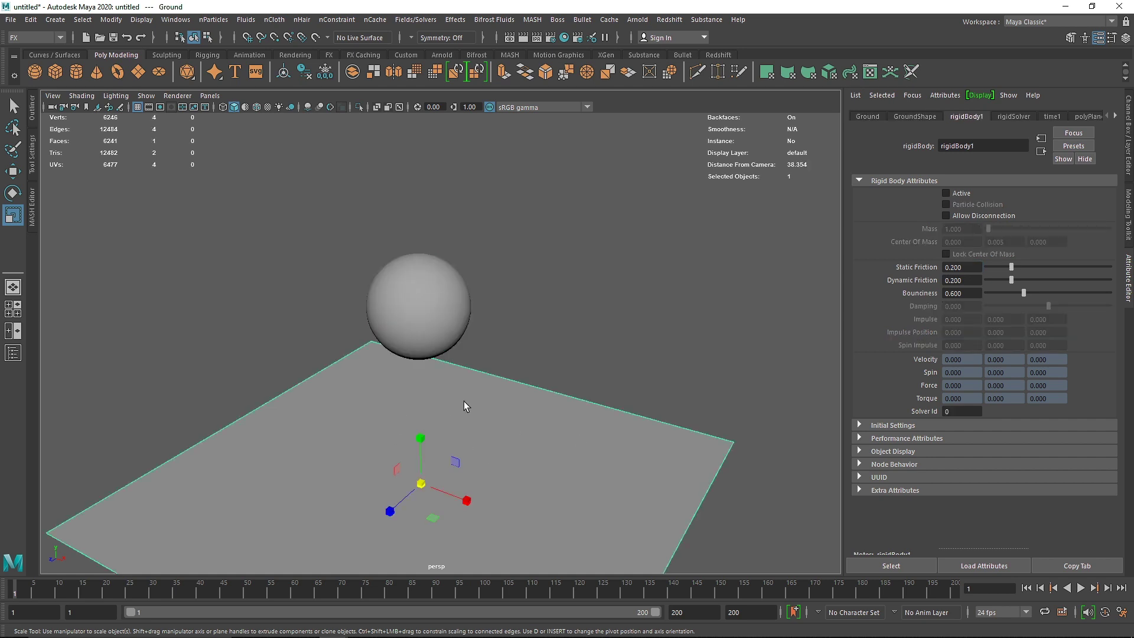
click(453, 347)
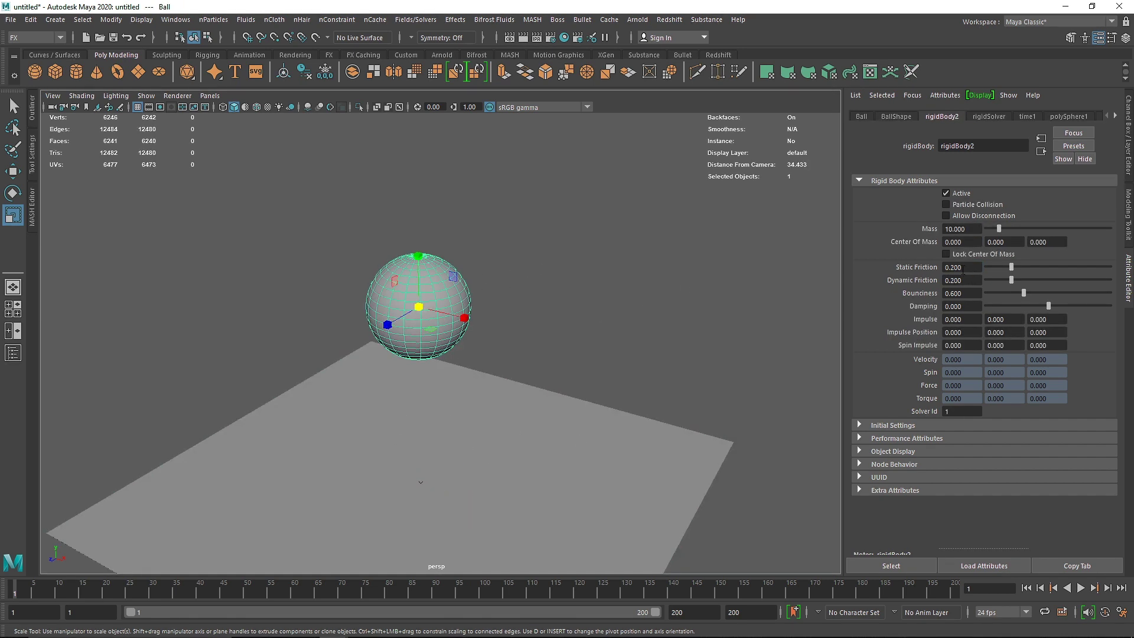
Set the Ball's dynamic friction to 0.5 and bounciness to 0.1, and play the simulation.
drag(964, 270, 946, 269)
drag(957, 280, 939, 283)
text(5)
key(Return)
key(Tab)
key(Return)
click(1081, 588)
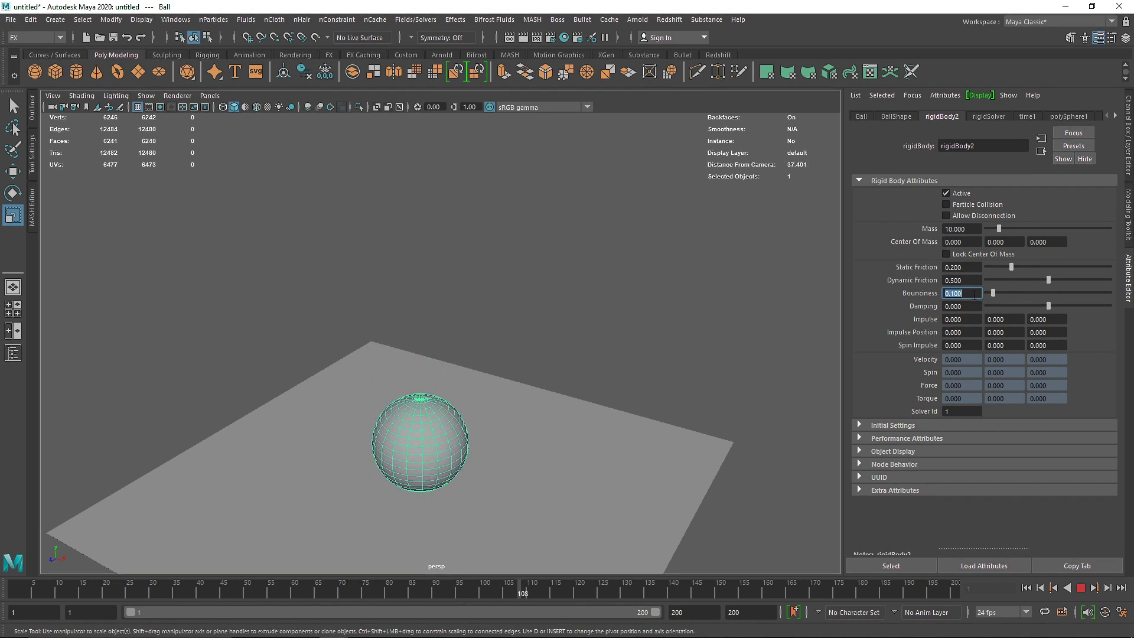
Set the Ball's bounciness to 1 and replay the simulation from frame 1.
text(1)
key(Return)
click(1025, 588)
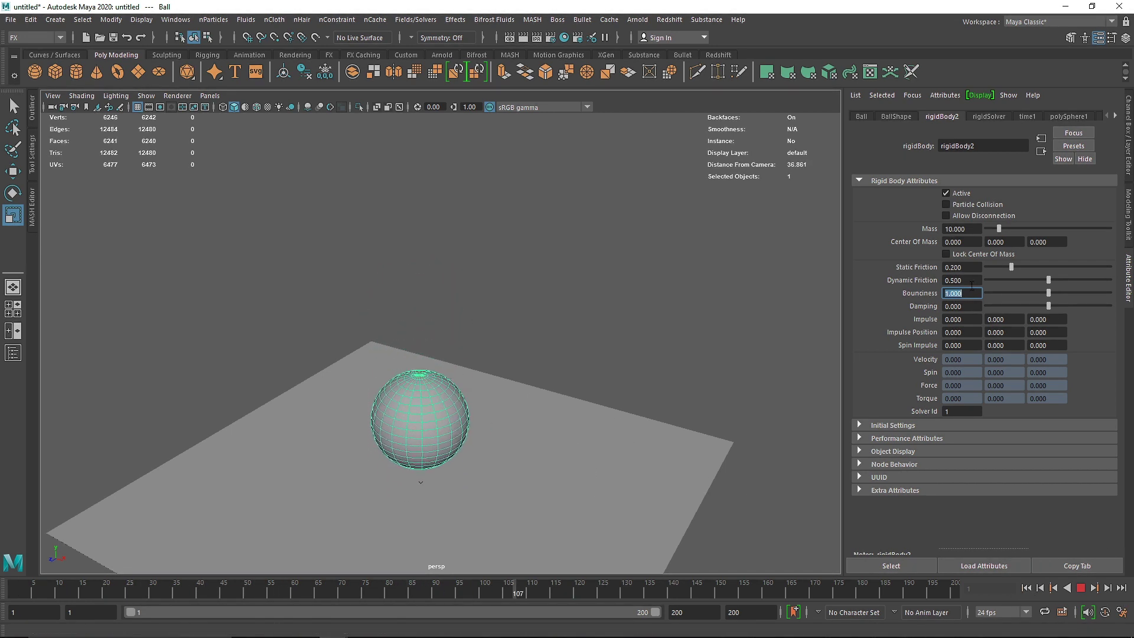
Set the Ball's bounciness to 0.1, replay the simulation from frame 1 and stop playback.
key(BackSpace)
text(0.1)
key(Return)
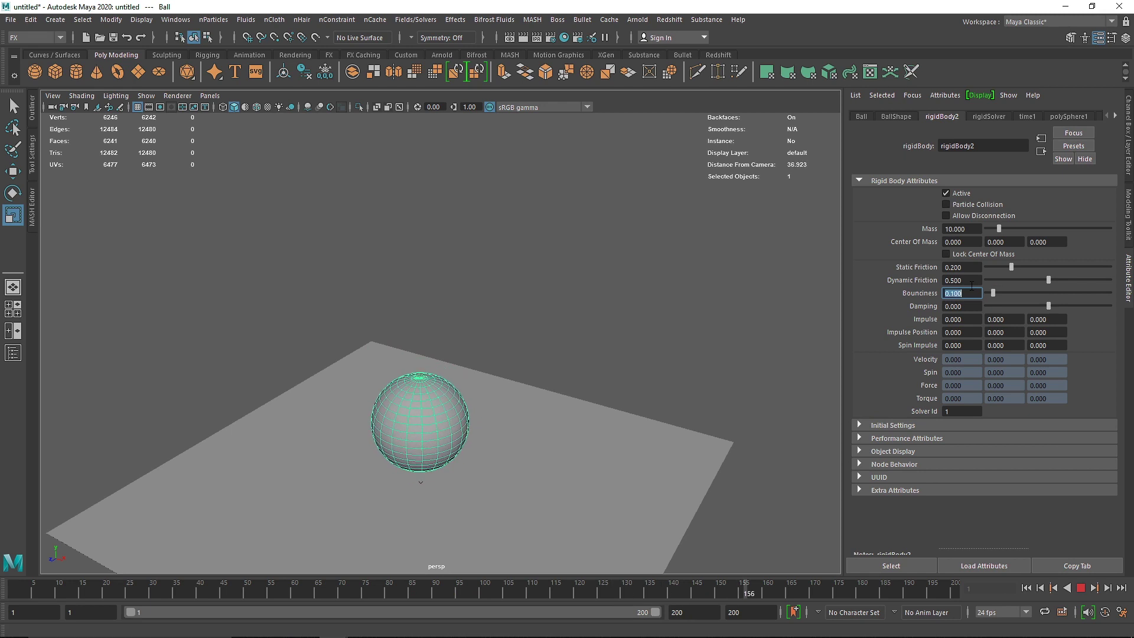
click(1026, 588)
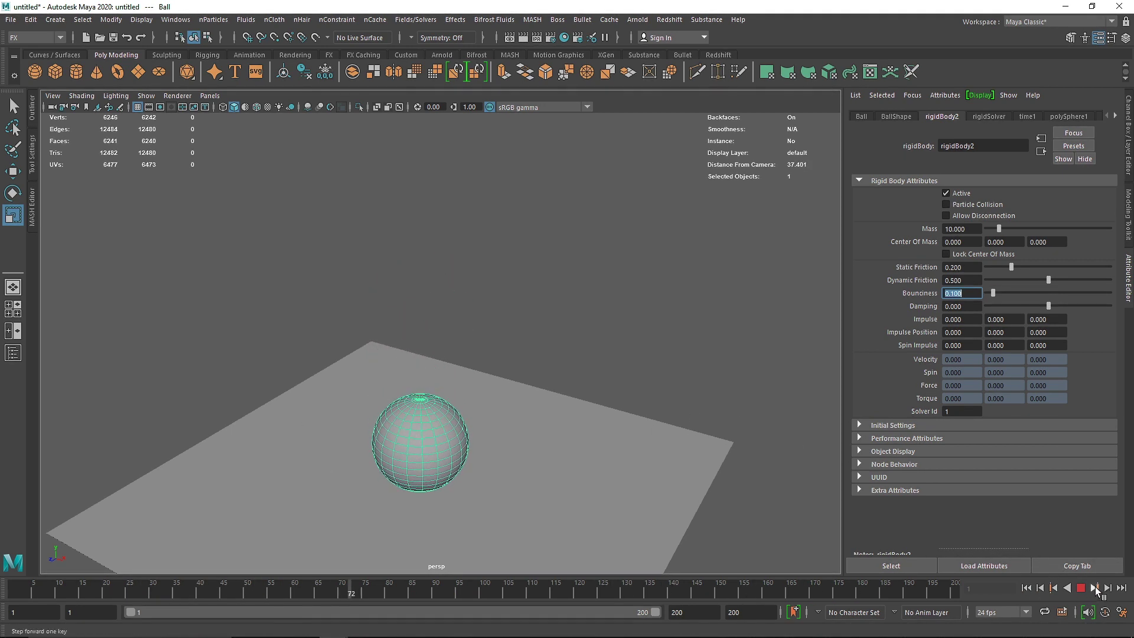
key(Escape)
Delete the Ball and the gravity field, leaving only the Ground in the scene.
scroll(403, 456, down, 5)
scroll(414, 452, up, 5)
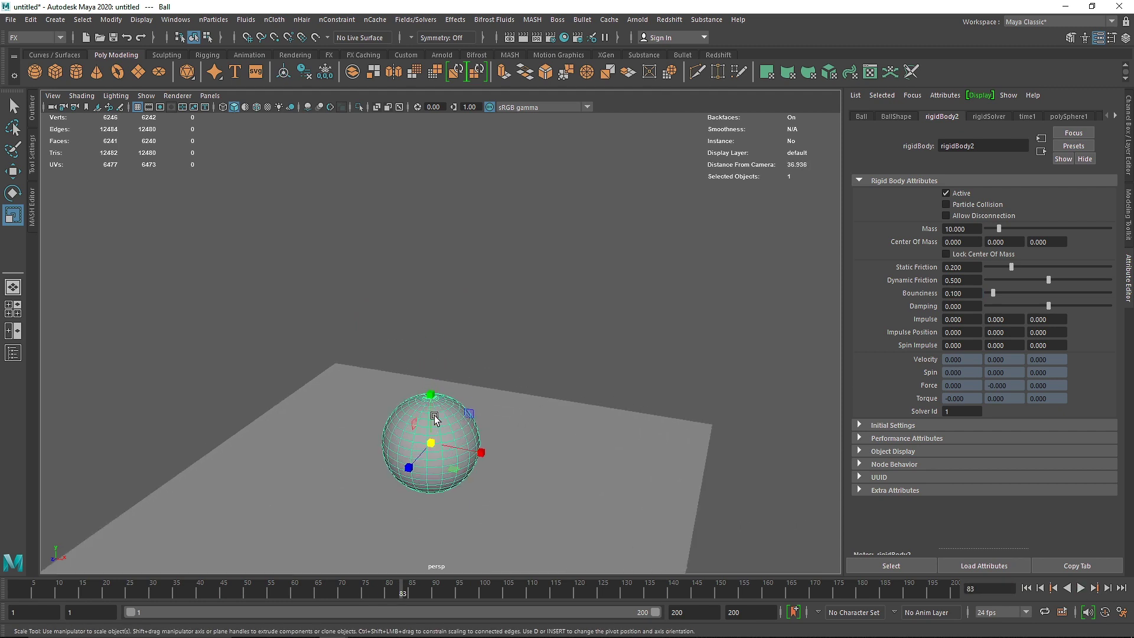
key(Delete)
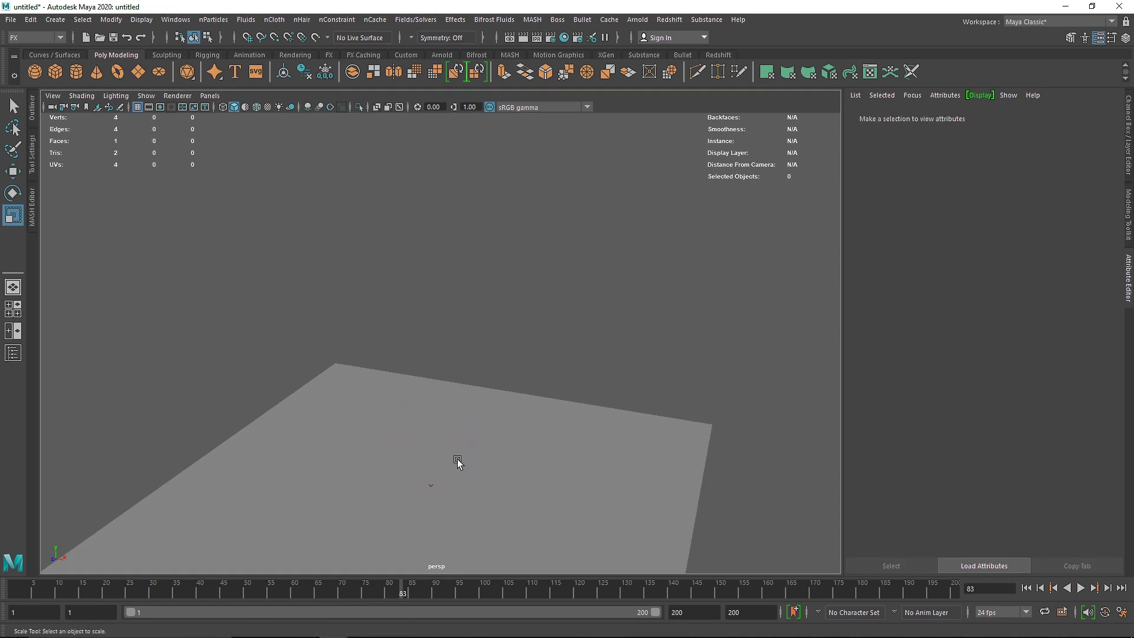
click(34, 108)
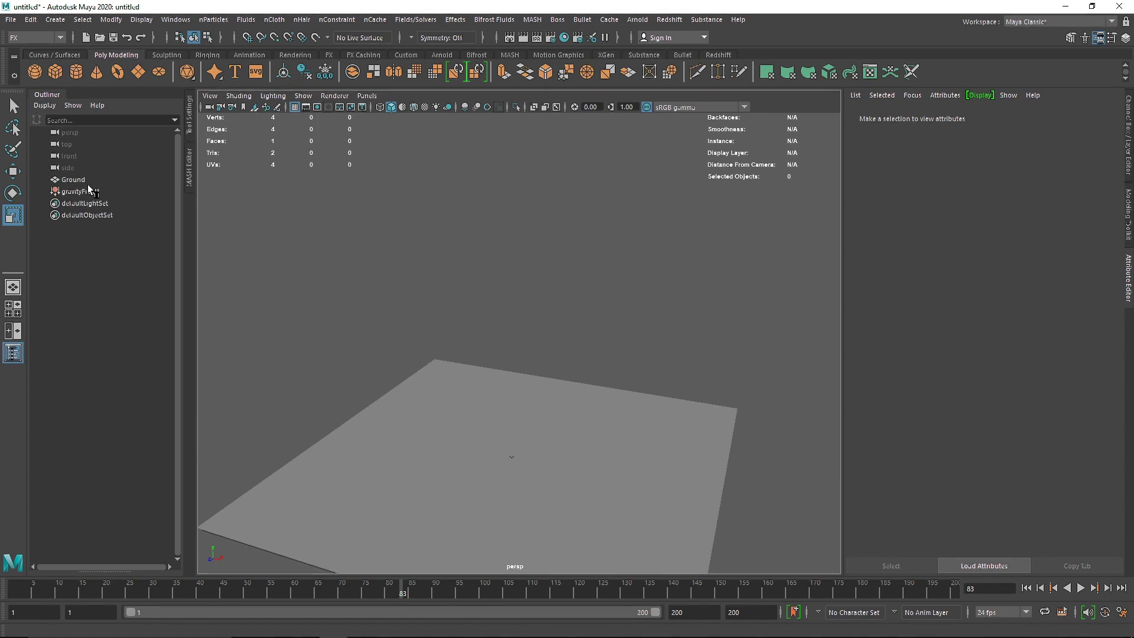
click(88, 181)
click(91, 190)
key(Delete)
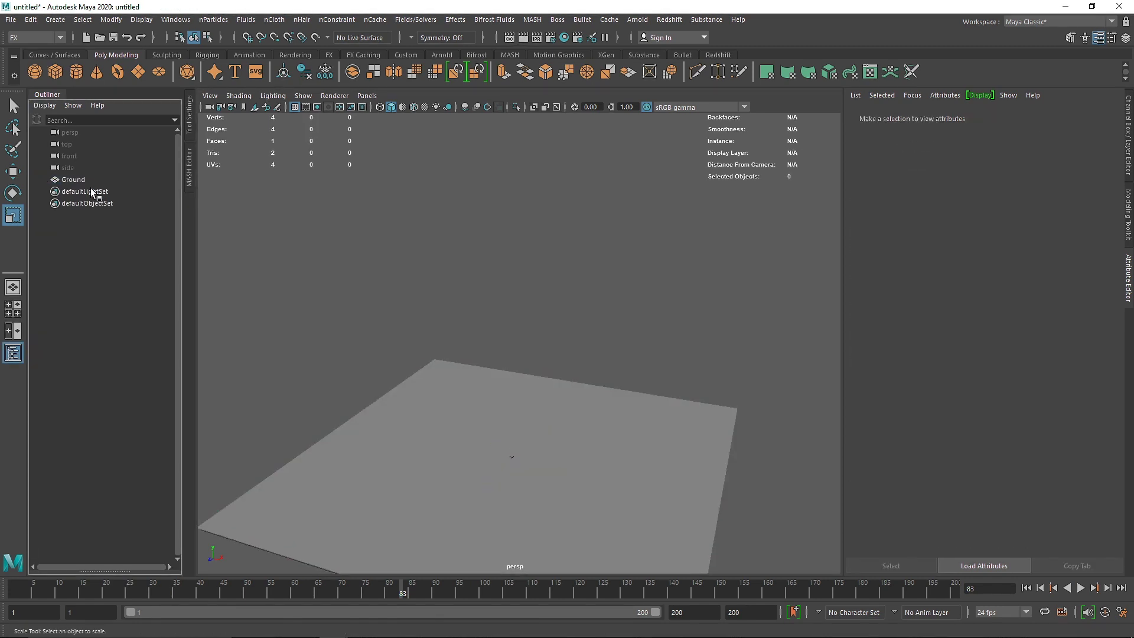
click(42, 96)
Create a polygon sphere raised 1 unit above the origin and make it a passive rigid body.
click(35, 72)
key(space)
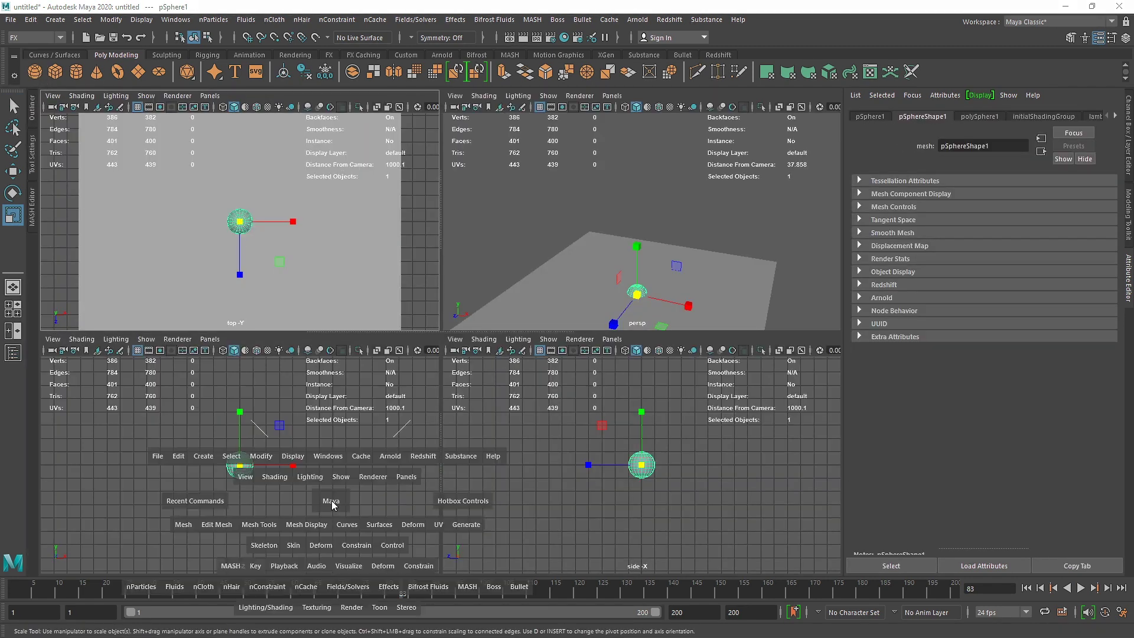
key(space)
key(w)
scroll(437, 355, up, 2)
drag(442, 313, 443, 272)
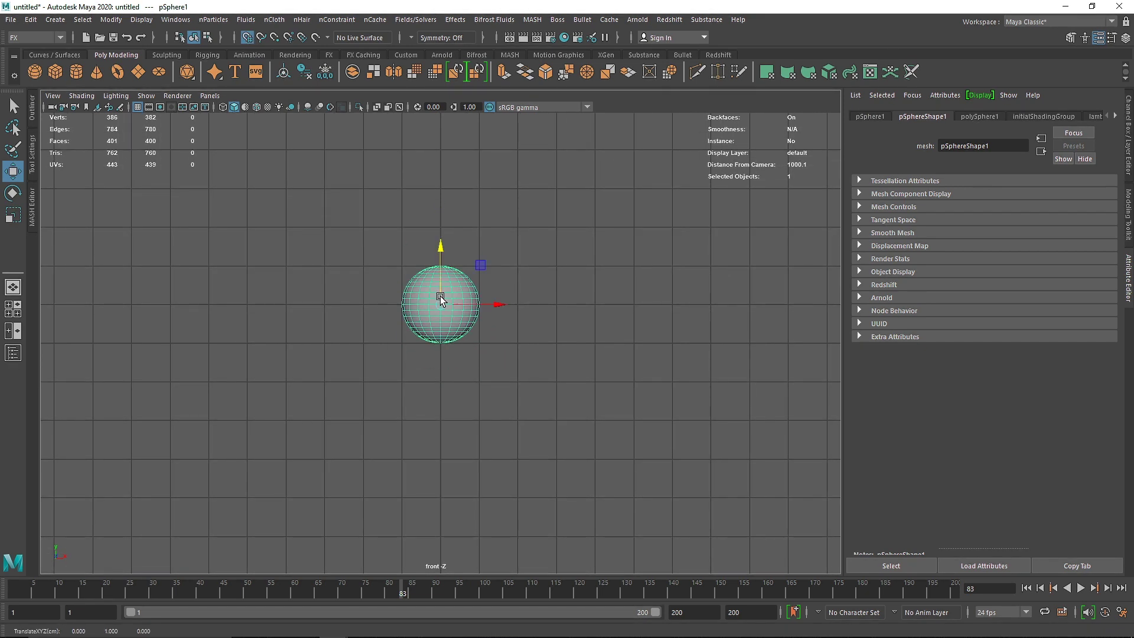
key(space)
key(f)
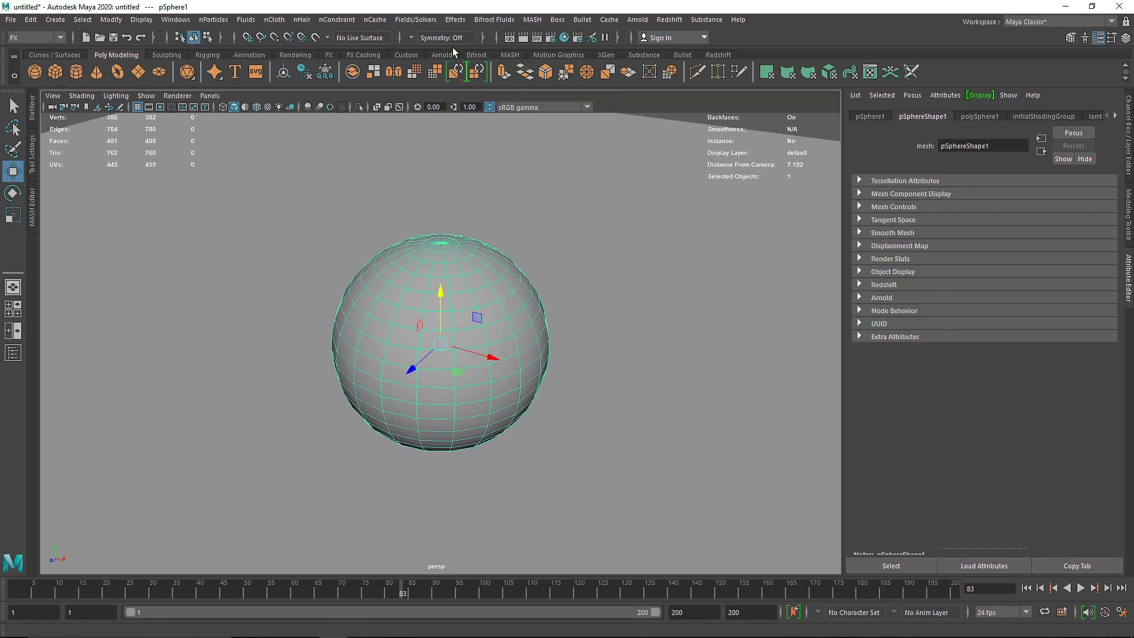
click(414, 21)
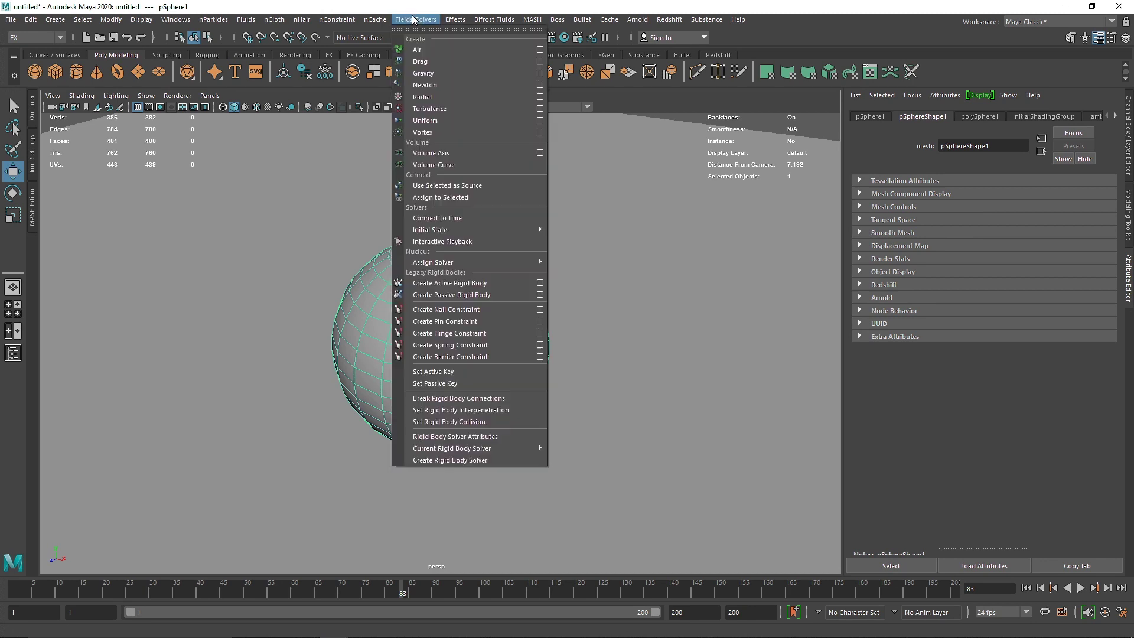
click(459, 291)
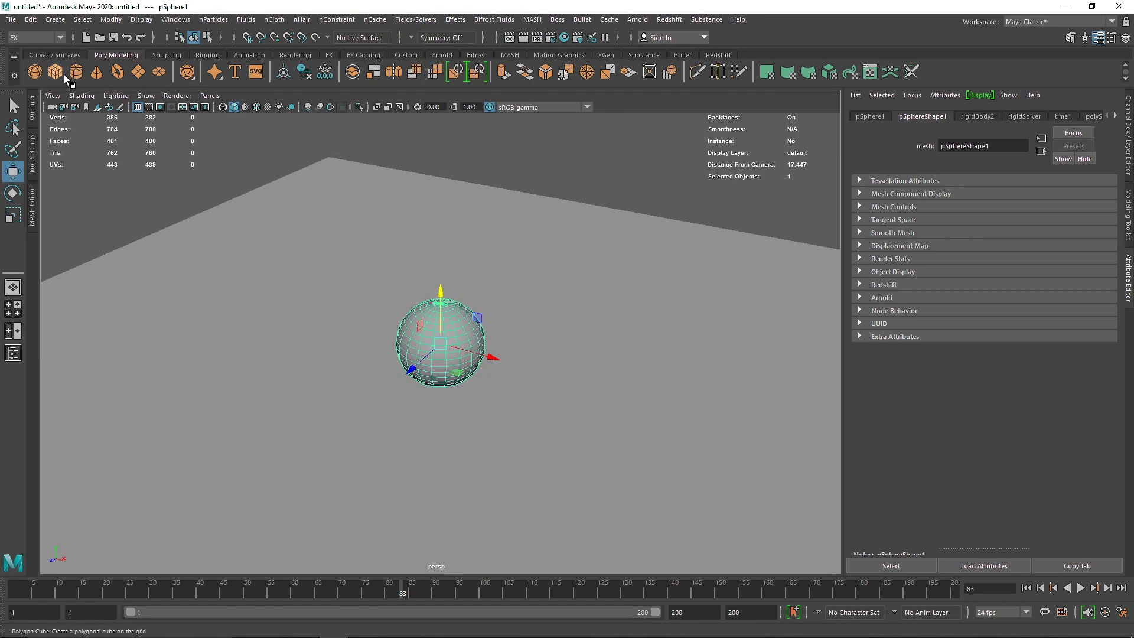
Create a polygon cube, raise it above the sphere and show the scene in the top view.
drag(421, 316, 420, 350)
middle_drag(421, 350, 414, 236)
key(space)
key(space)
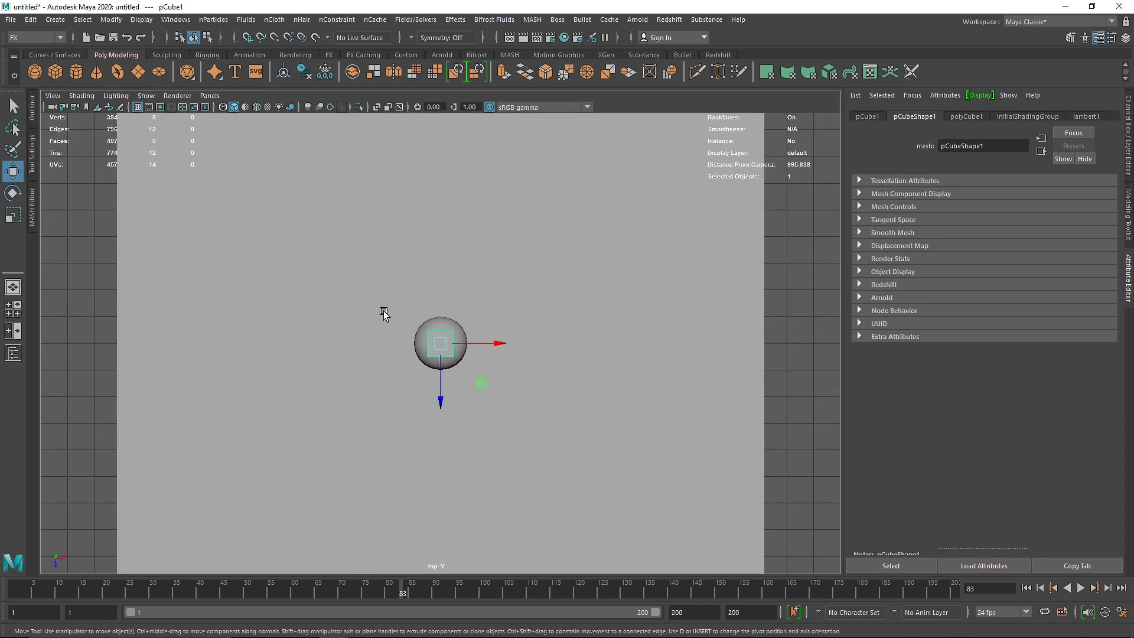
Scale the cube down and duplicate it into eight cubes spread over the sphere, working in wireframe in the top view.
key(4)
scroll(414, 331, up, 5)
key(r)
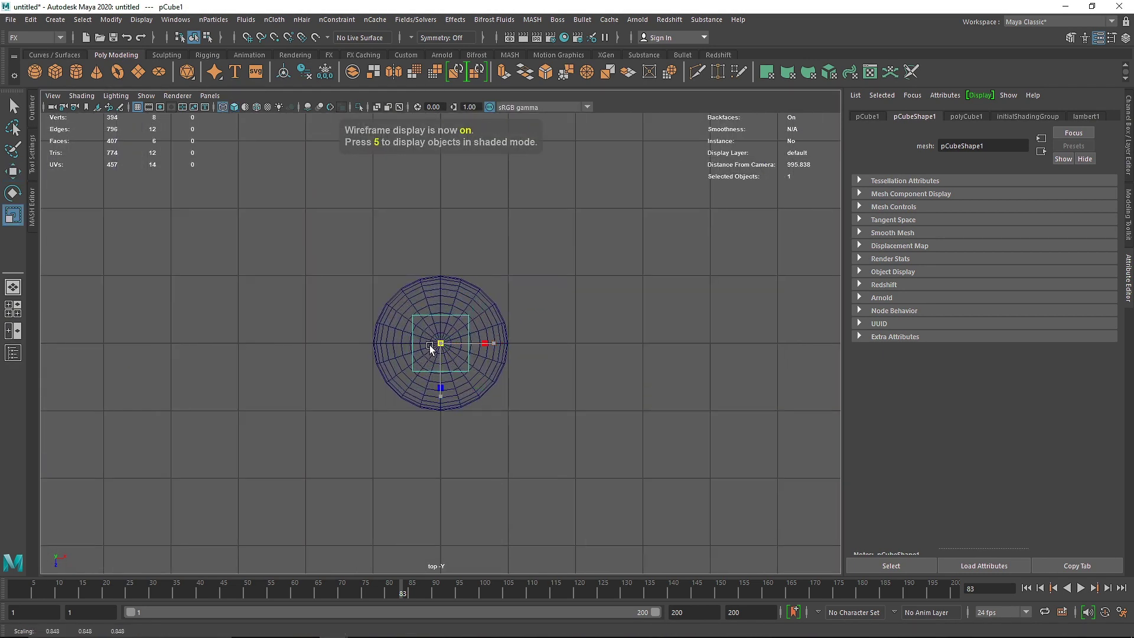
key(w)
drag(441, 344, 450, 284)
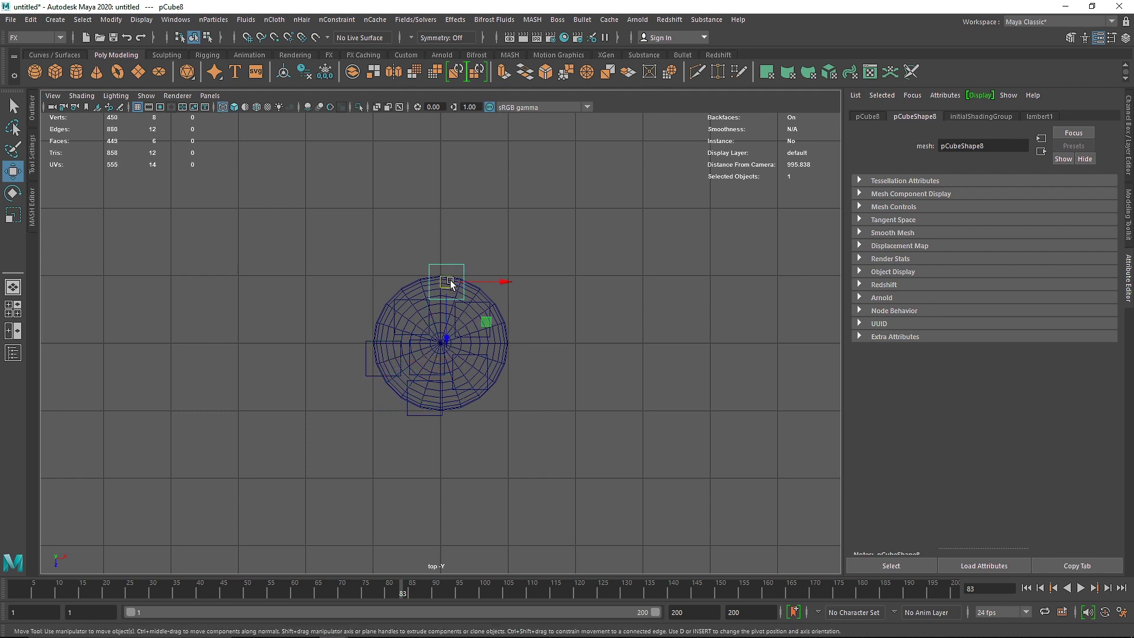
In the perspective view, move individual cubes vertically so the cluster above the sphere sits at staggered heights without overlaps.
key(space)
key(space)
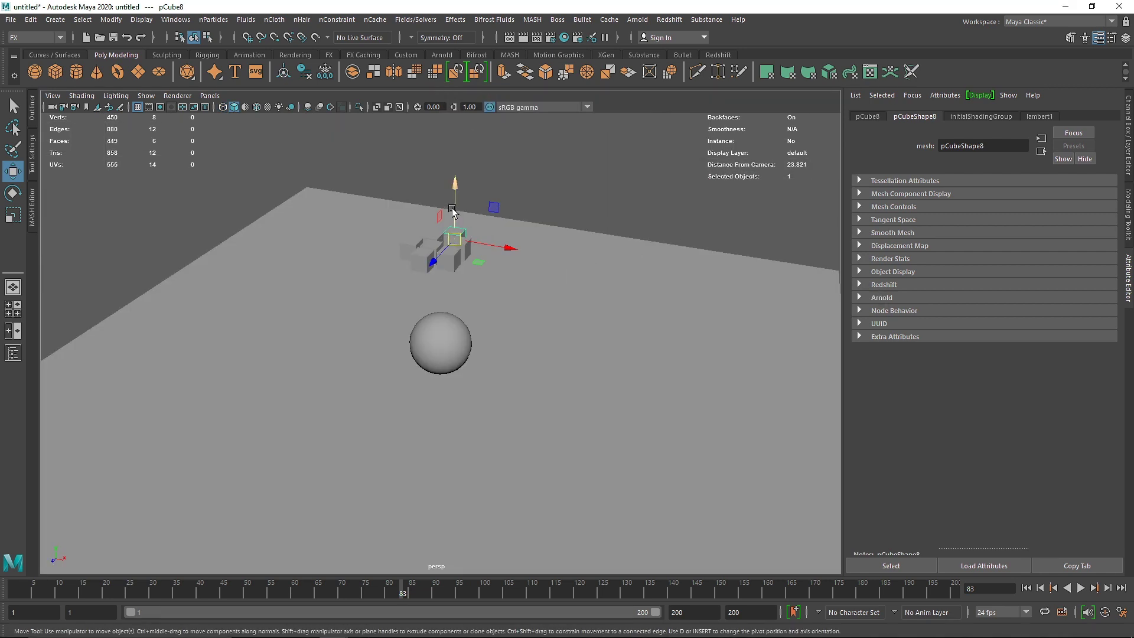
drag(454, 215, 453, 194)
drag(440, 236, 423, 198)
click(445, 259)
click(420, 258)
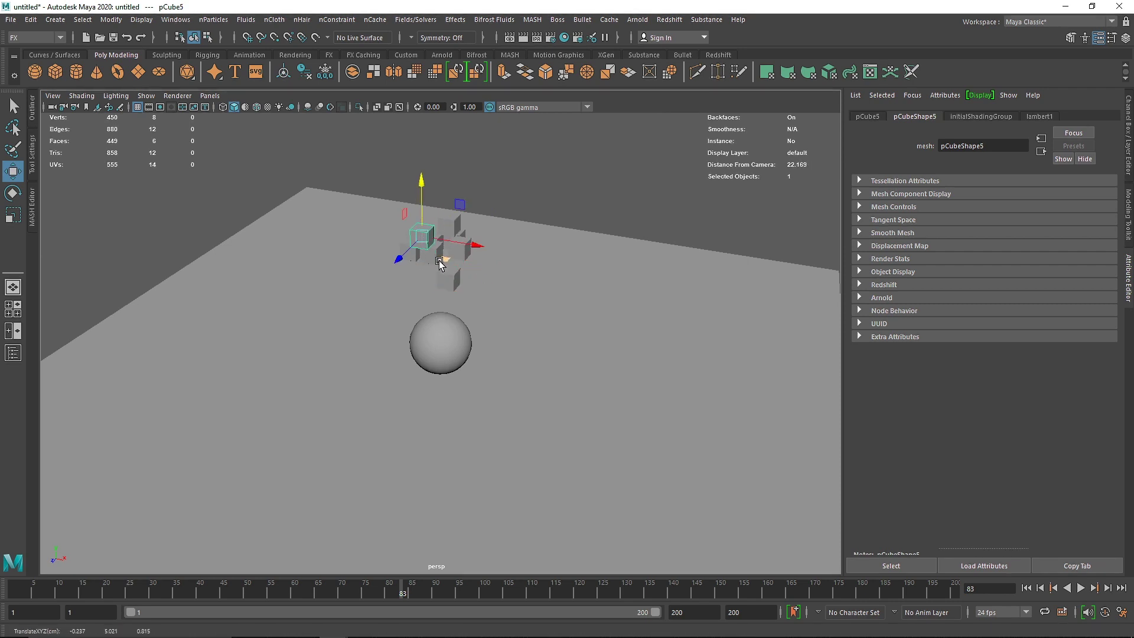
key(f)
scroll(473, 254, down, 5)
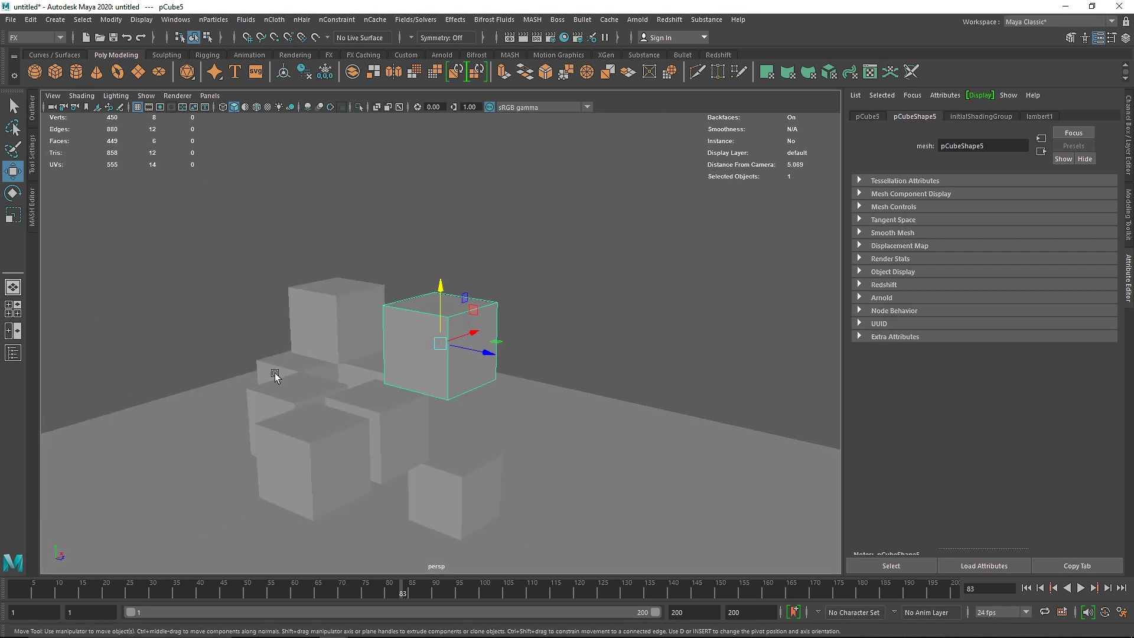
click(284, 393)
drag(296, 366, 294, 315)
click(319, 449)
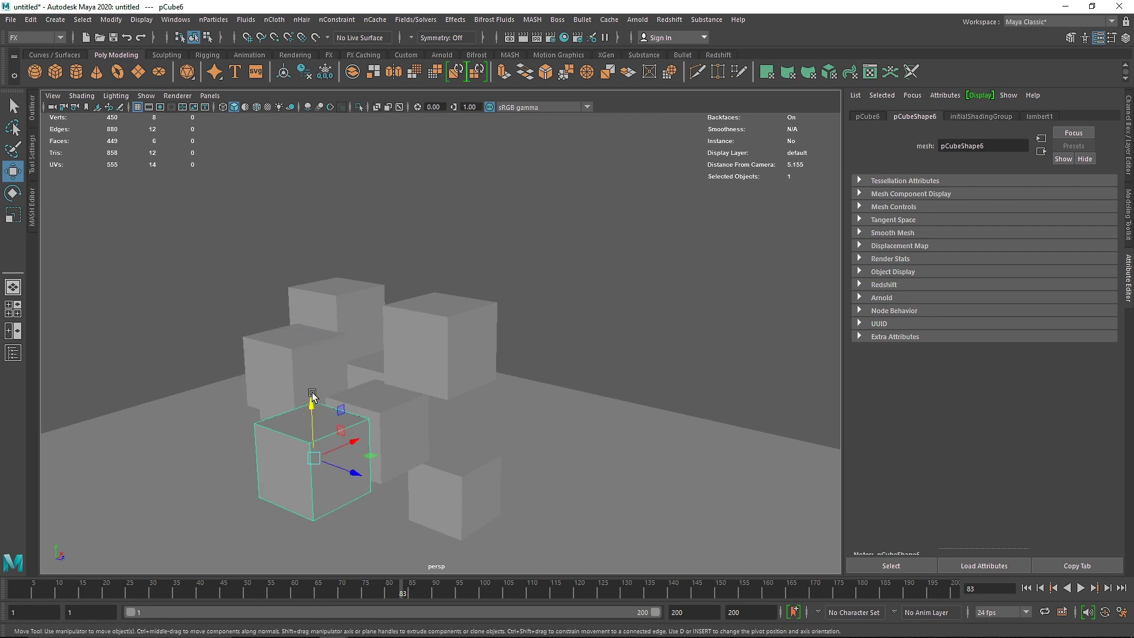
scroll(367, 449, down, 10)
alt+drag(410, 470, 437, 483)
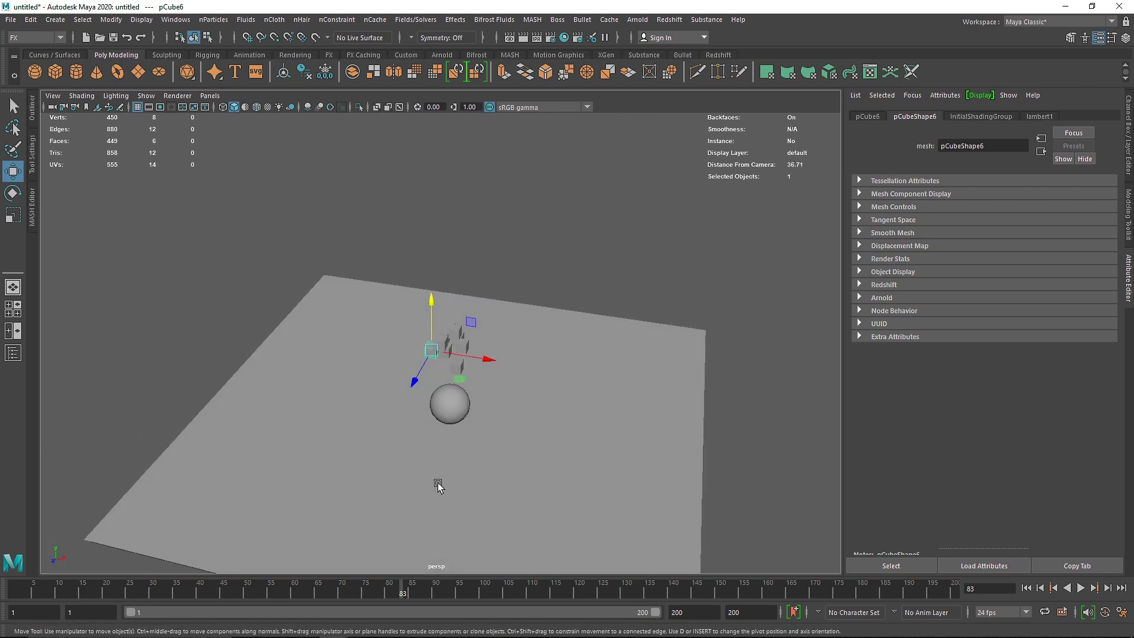
Select all eight cubes above the sphere and make them active rigid bodies.
click(438, 483)
key(q)
click(432, 400)
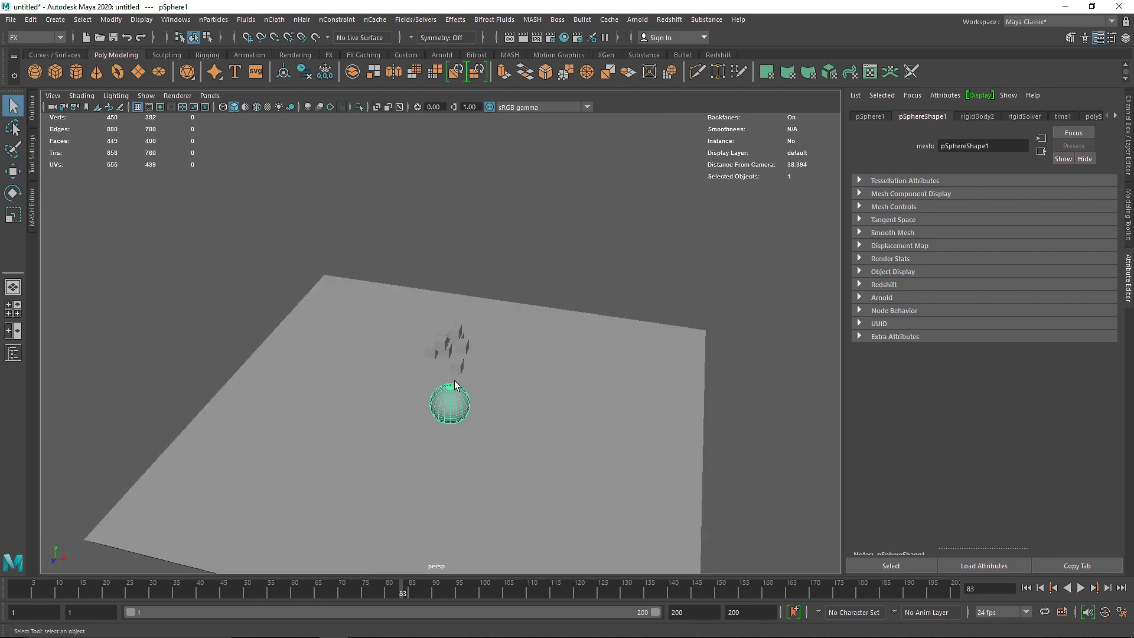
alt+drag(466, 400, 461, 348)
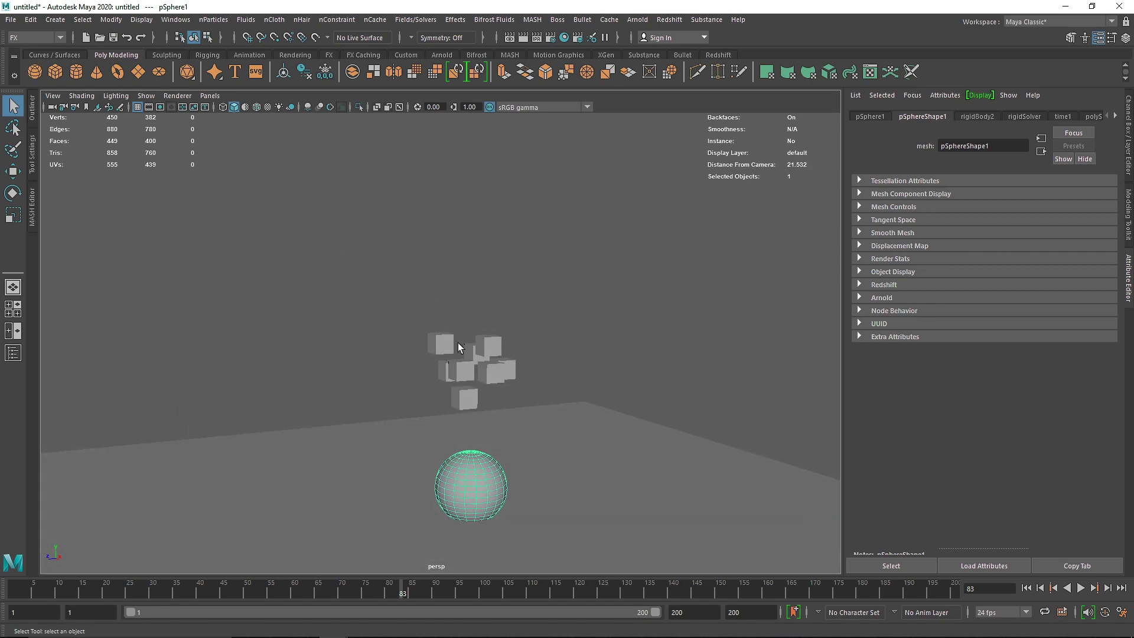
drag(372, 293, 511, 435)
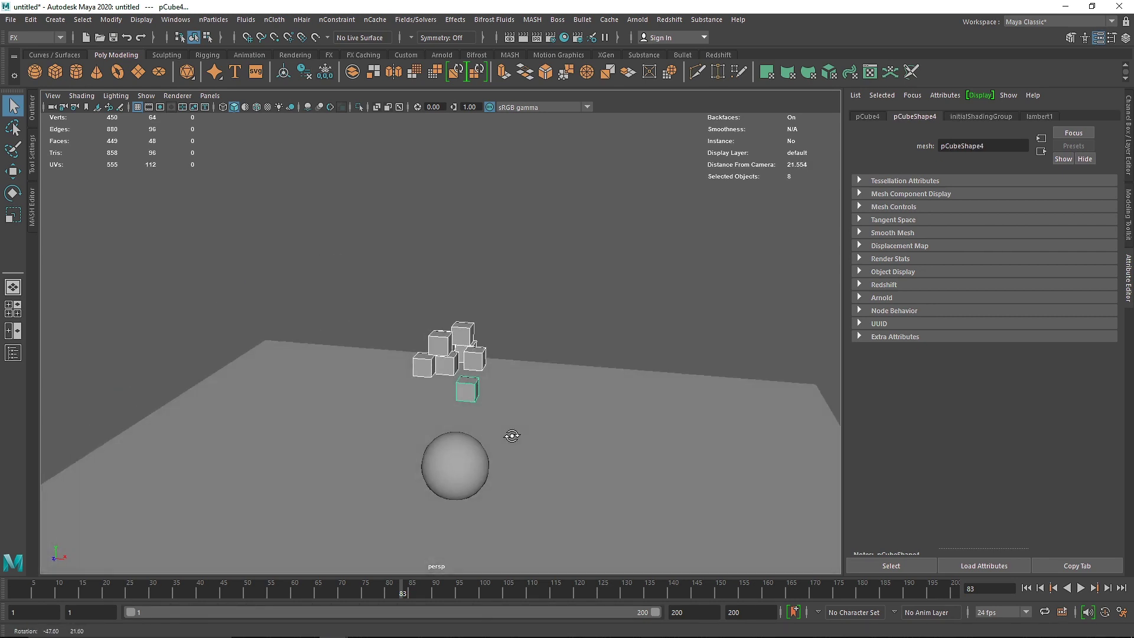
click(415, 20)
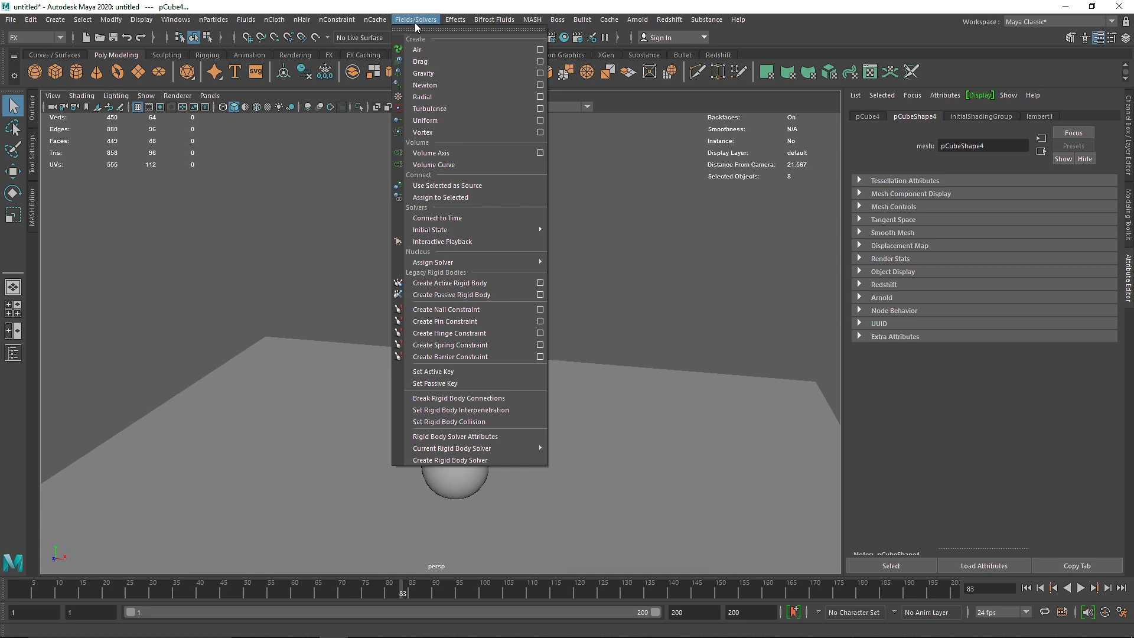
click(459, 285)
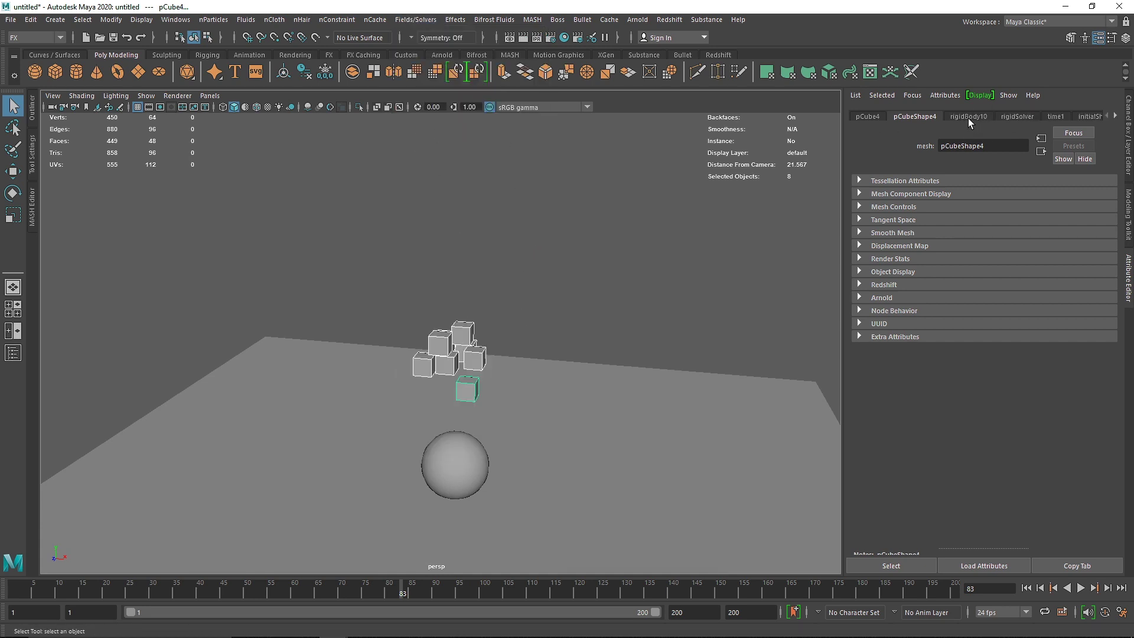
Add a gravity field to the eight cubes, play the simulation from frame 1 and stop playback.
click(415, 20)
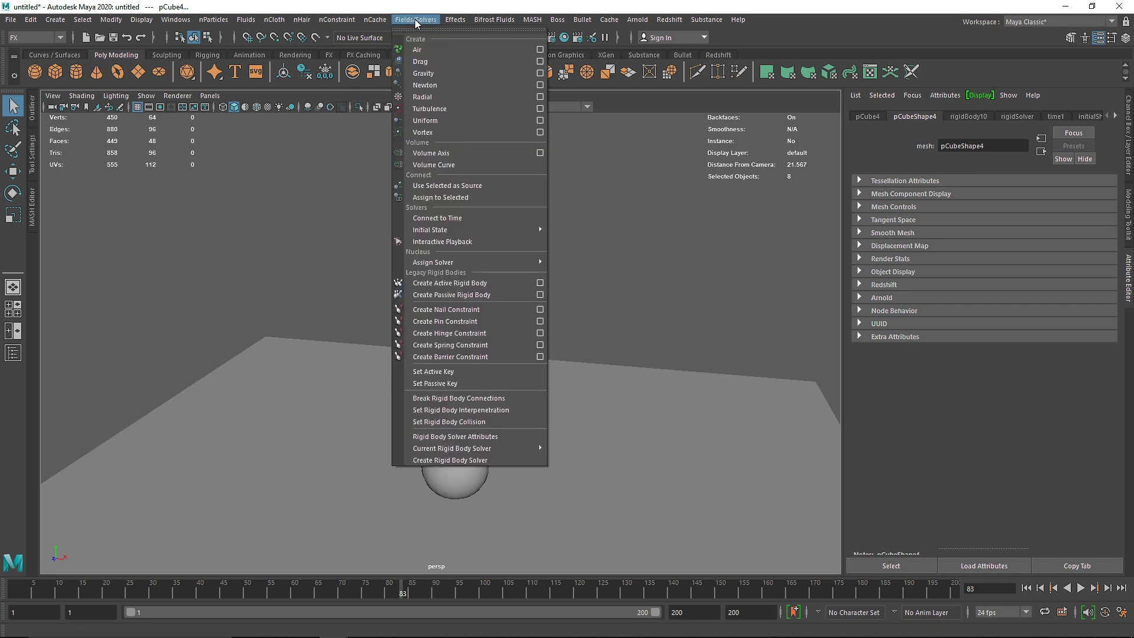
click(417, 21)
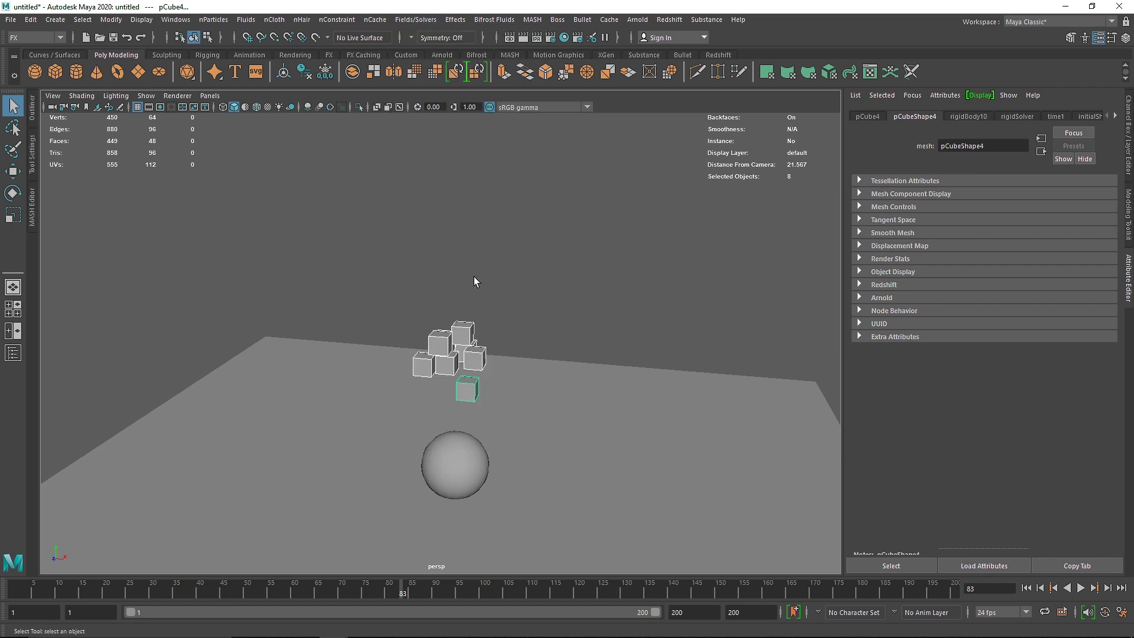
click(407, 22)
click(430, 74)
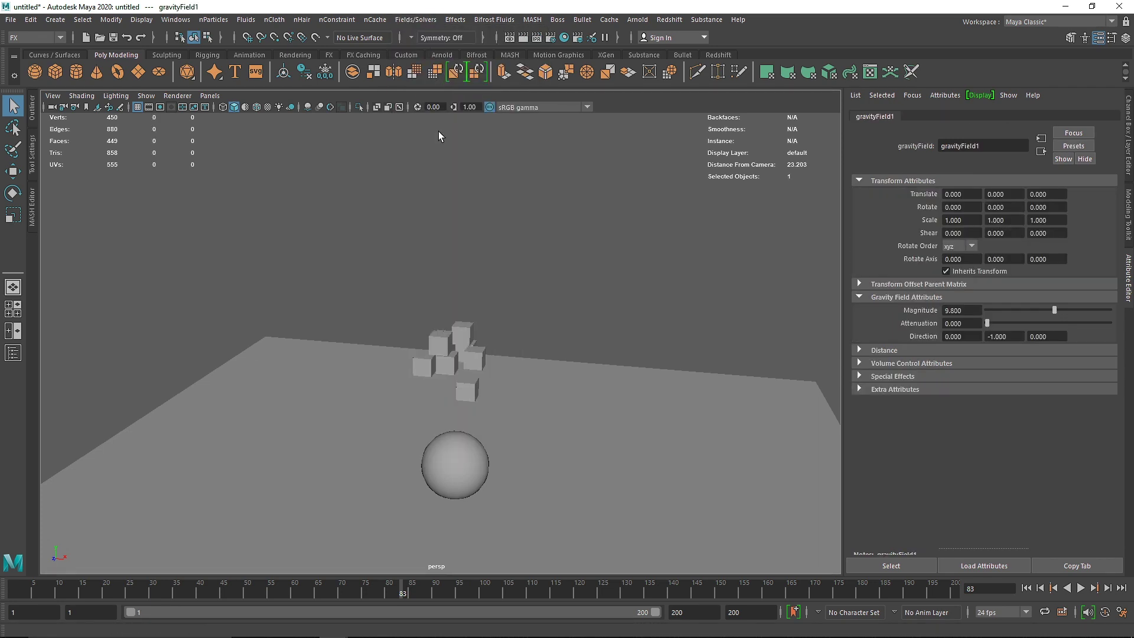
scroll(629, 440, down, 3)
click(1033, 589)
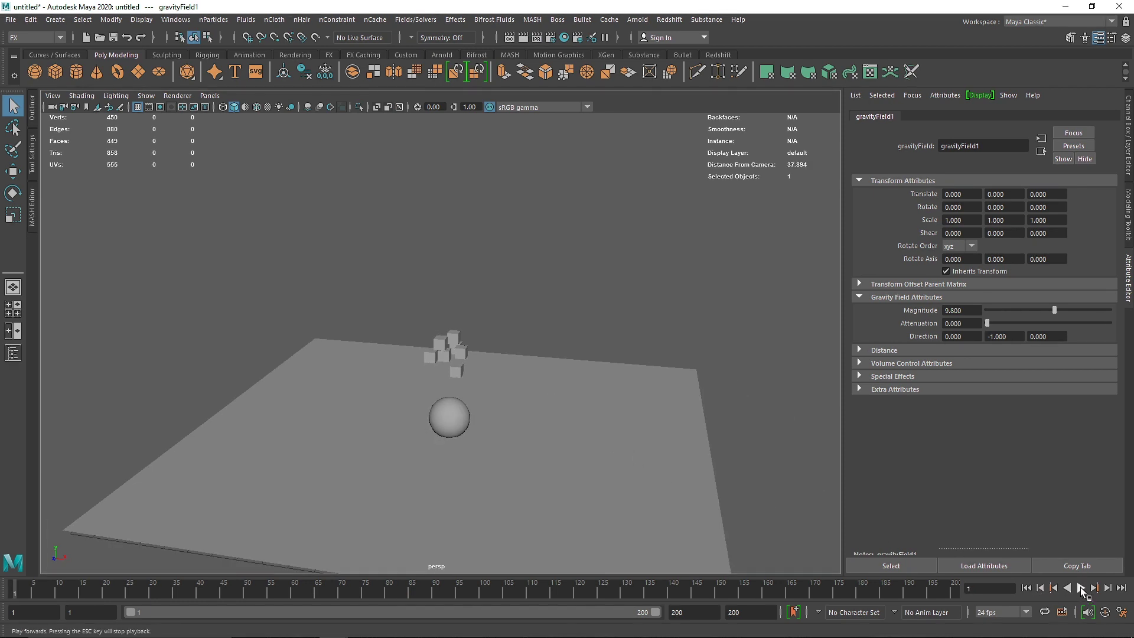
click(1081, 588)
click(1081, 589)
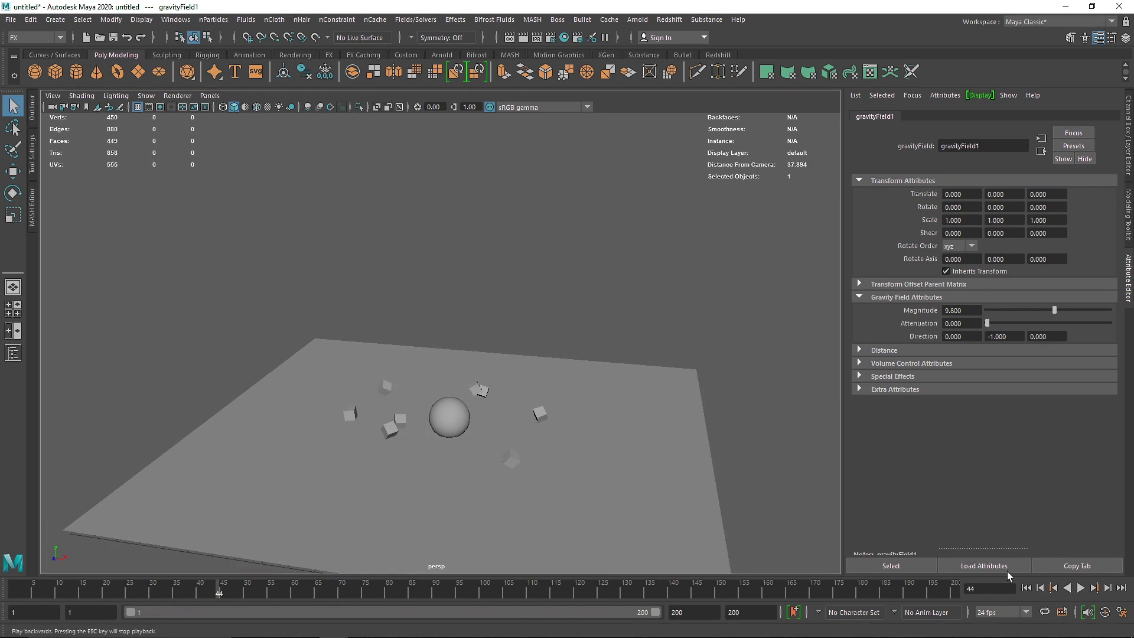
Select the sphere, replay the simulation from frame 1 and stop playback.
scroll(450, 420, up, 3)
alt+drag(434, 476, 449, 463)
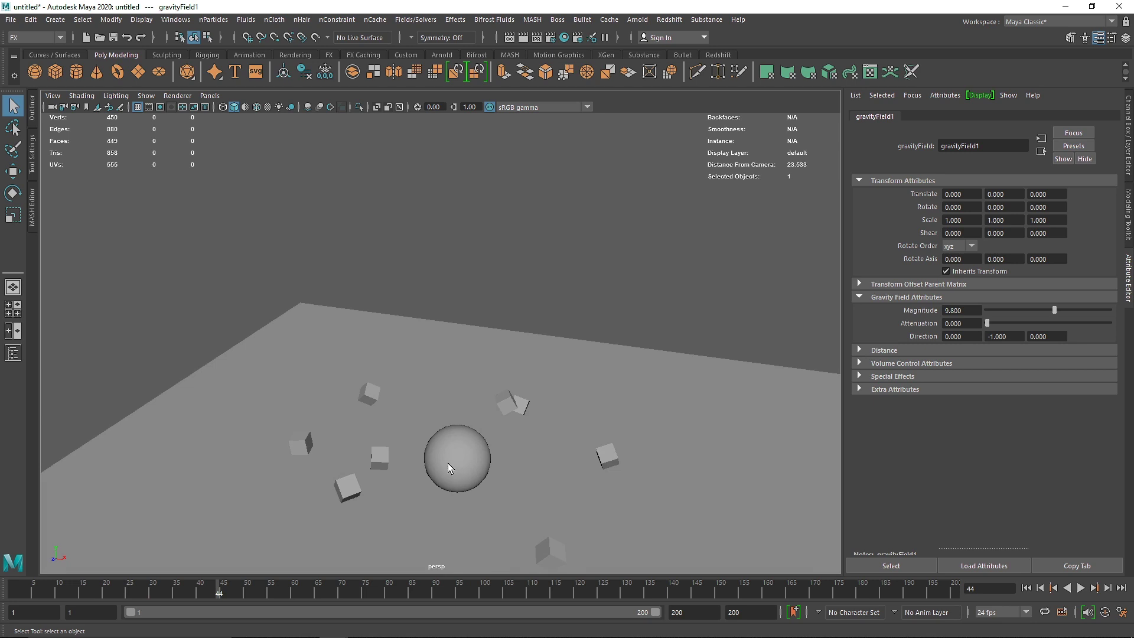
click(448, 463)
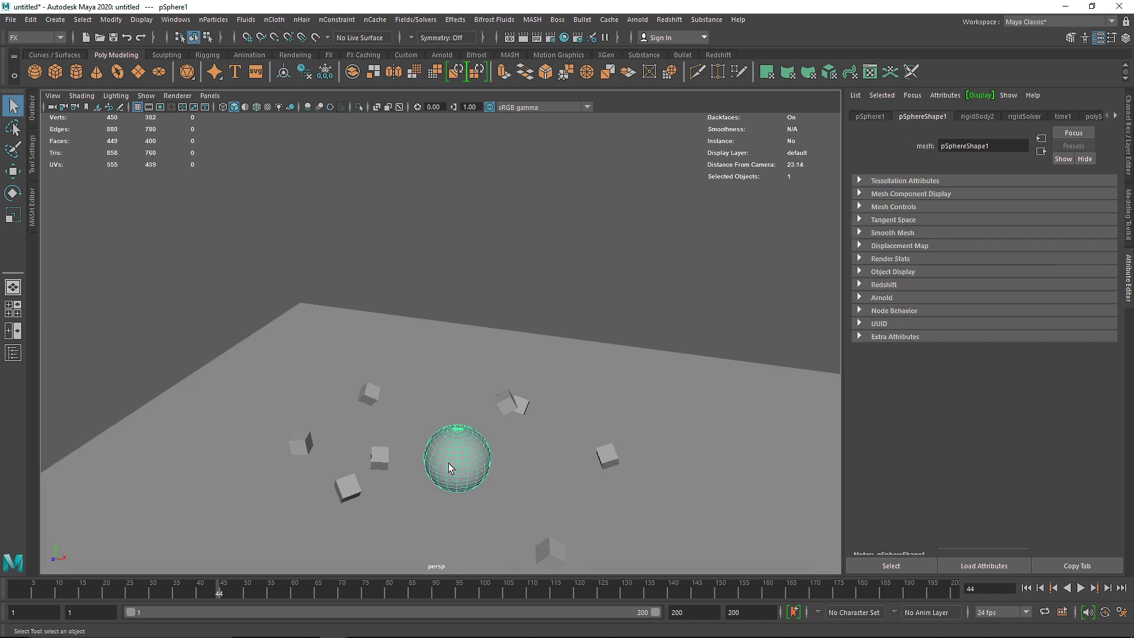
click(1026, 588)
click(1081, 589)
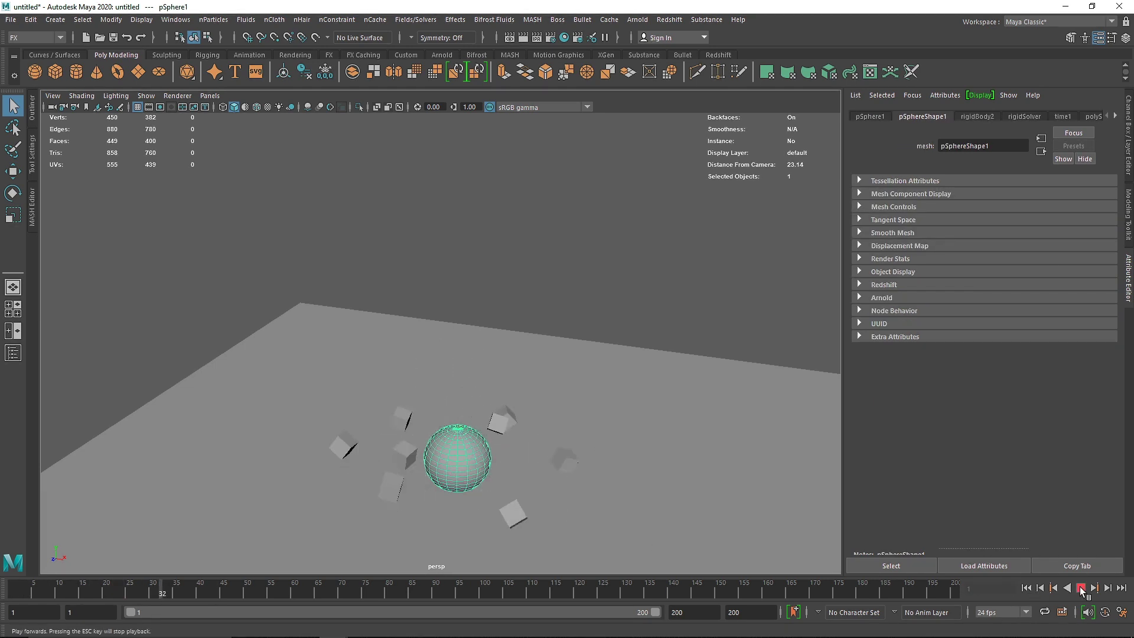
click(1081, 589)
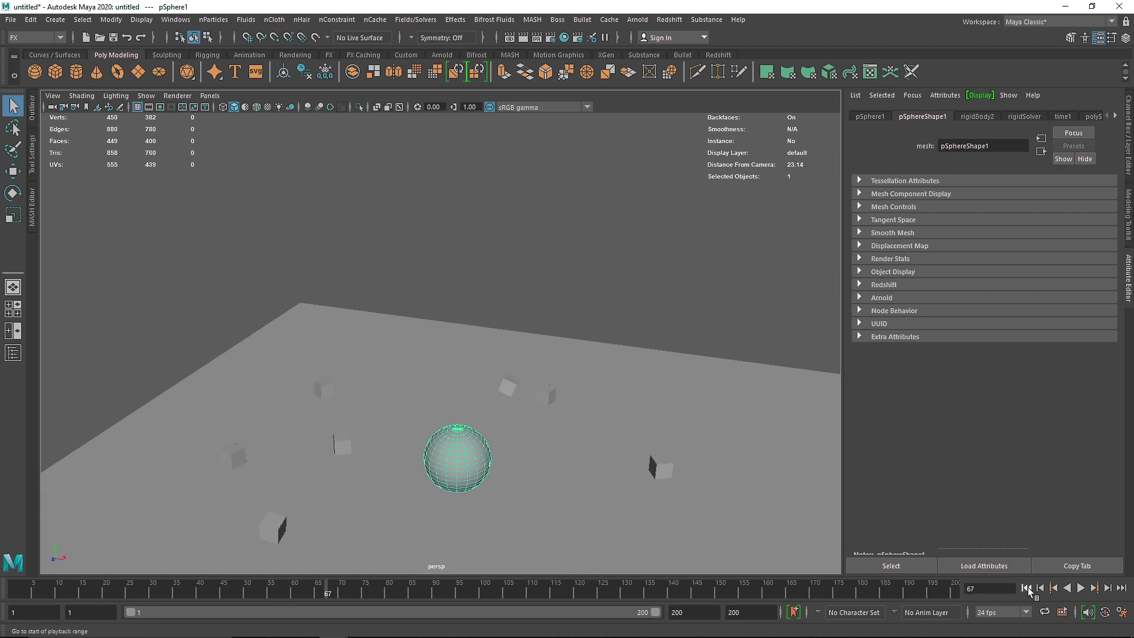
Return to frame 1, select the eight cubes and set their mass to 30, dynamic friction to 0.5 and bounciness to 0.2.
click(1027, 588)
alt+drag(414, 361, 495, 338)
drag(355, 311, 499, 387)
scroll(480, 384, up, 3)
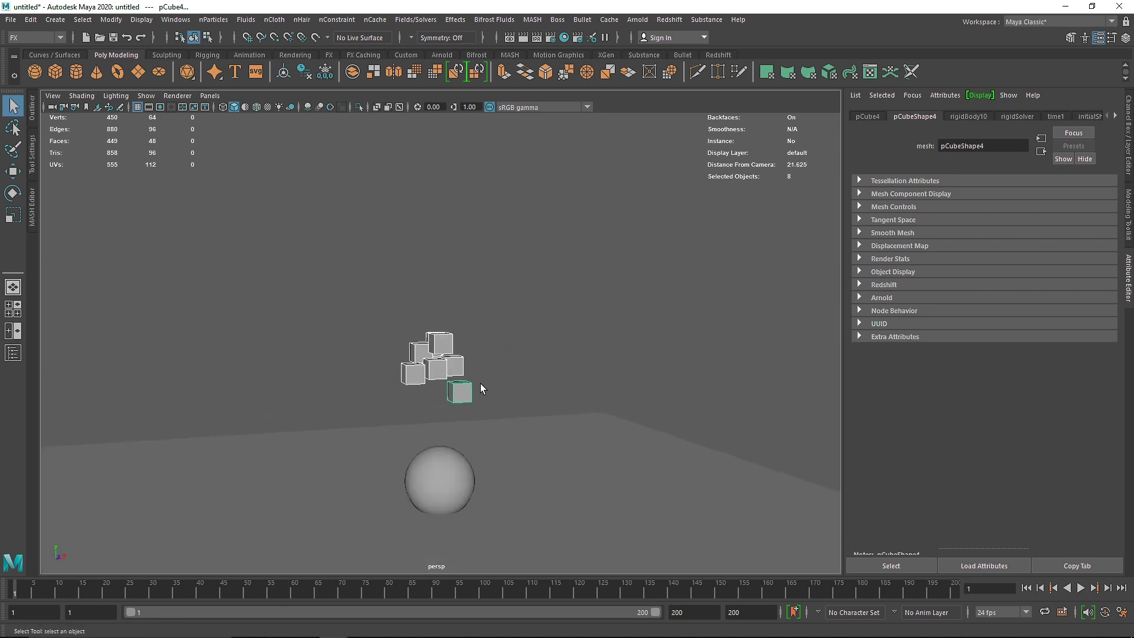
key(ctrl+a)
scroll(1077, 319, down, 5)
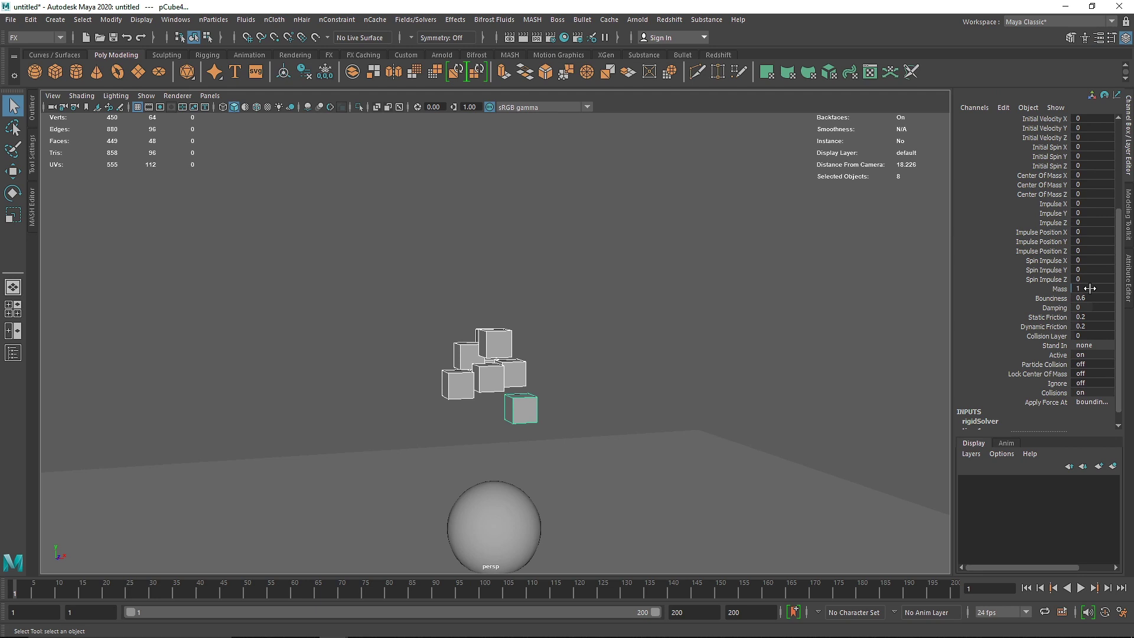
double_click(1090, 288)
double_click(1095, 326)
double_click(1089, 298)
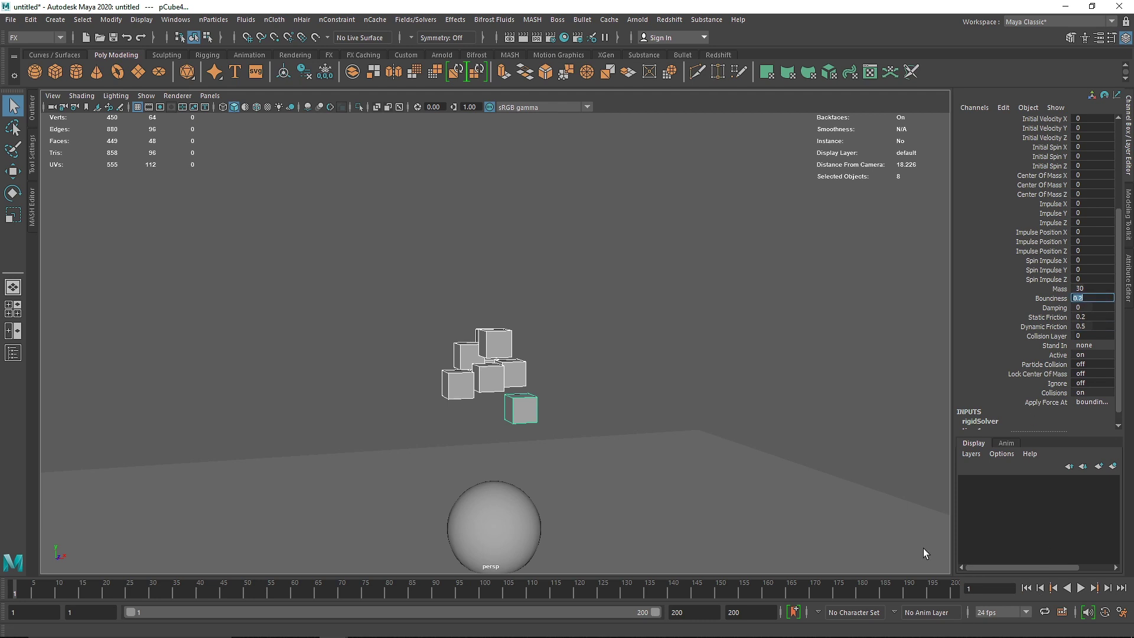
Play the simulation to check how the heavier cubes fall, and stop playback.
scroll(467, 452, down, 5)
alt+drag(467, 451, 510, 458)
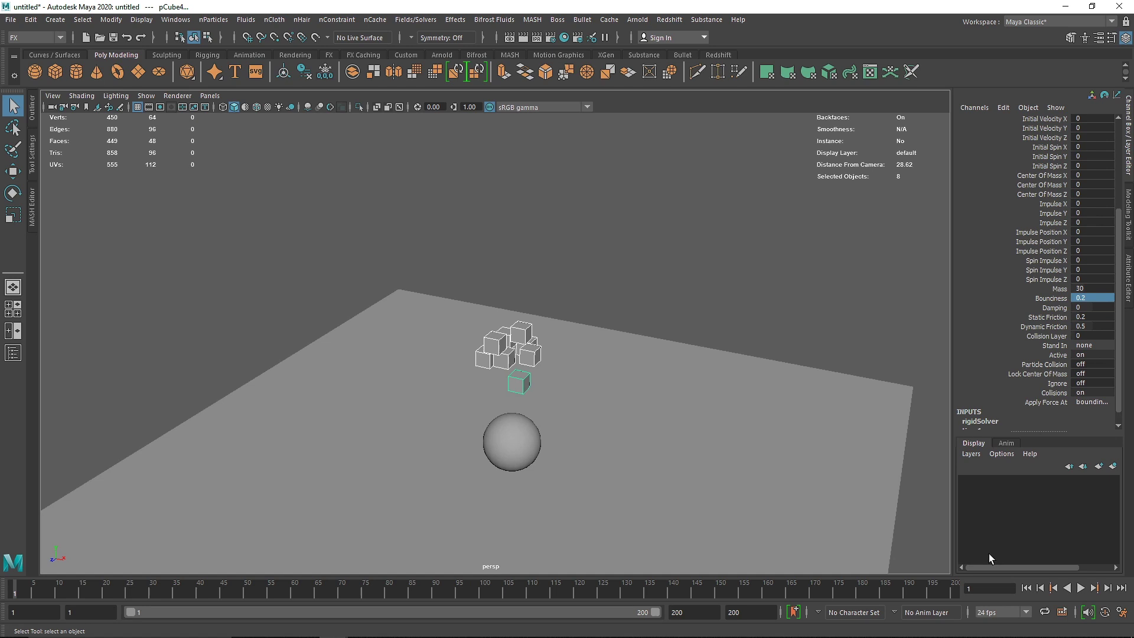
click(1081, 588)
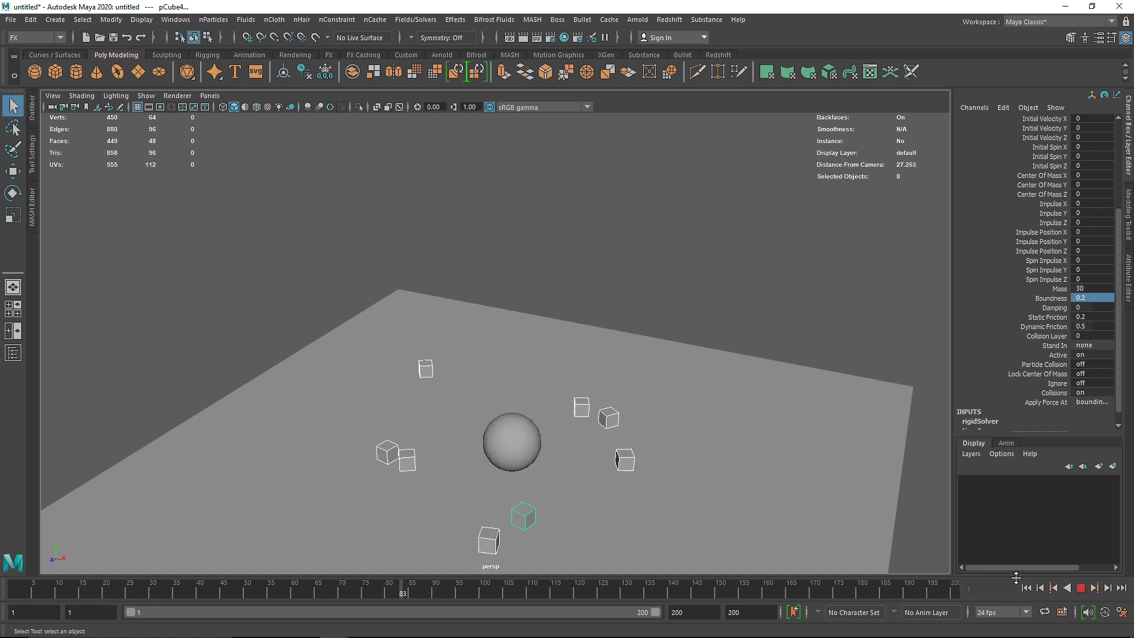
click(1081, 588)
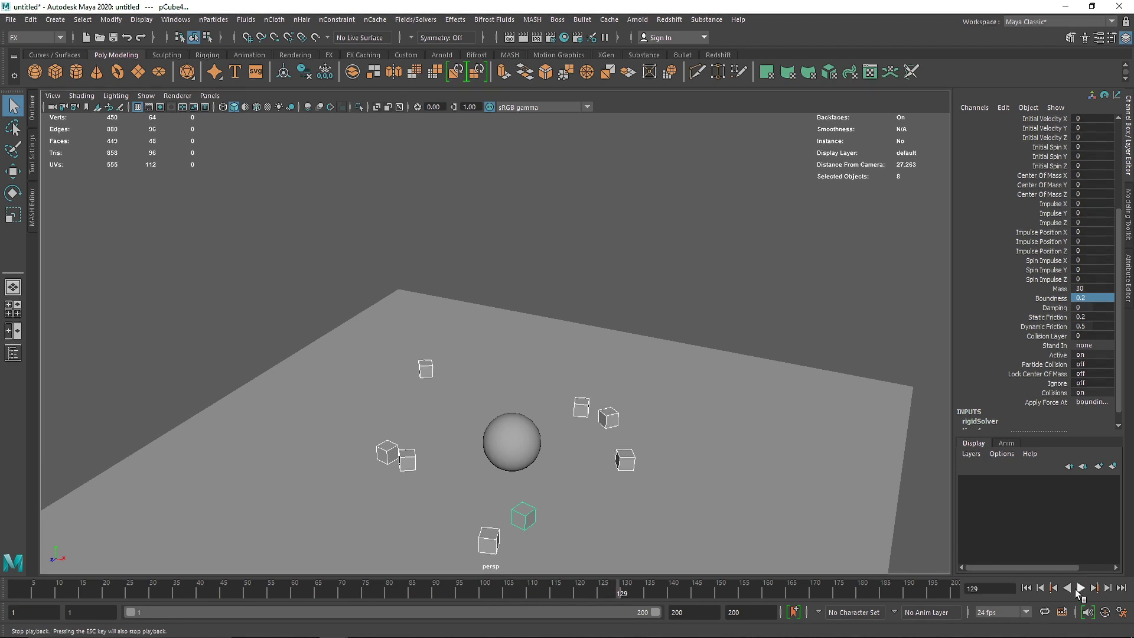
Set the cubes' bounciness to 0.1, replay the simulation from frame 1 and stop playback.
click(1027, 588)
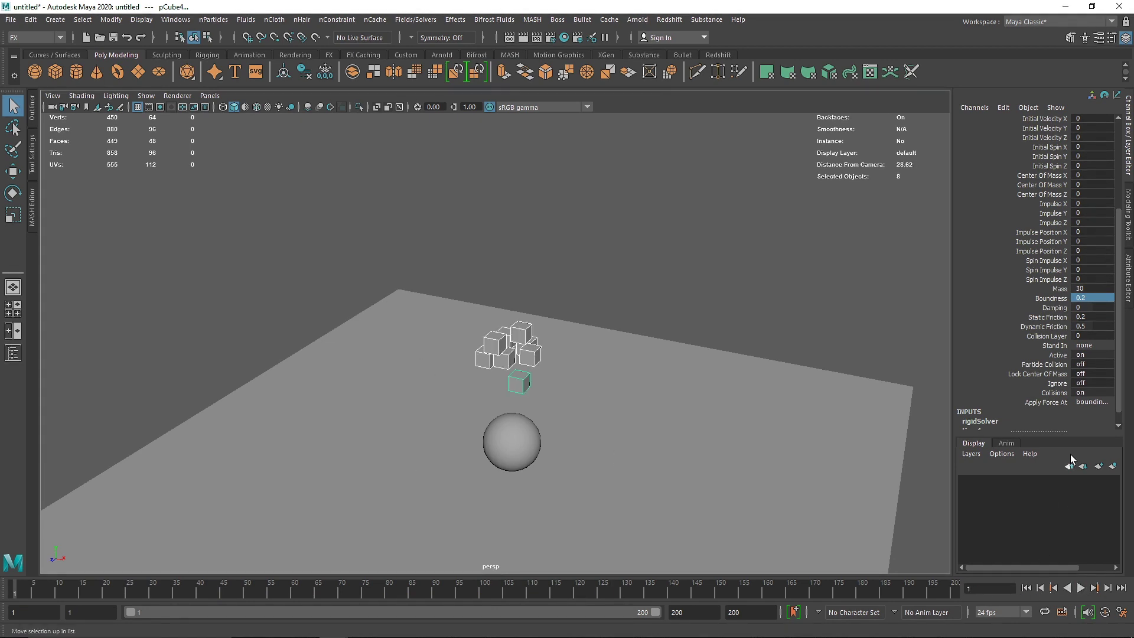
double_click(1093, 297)
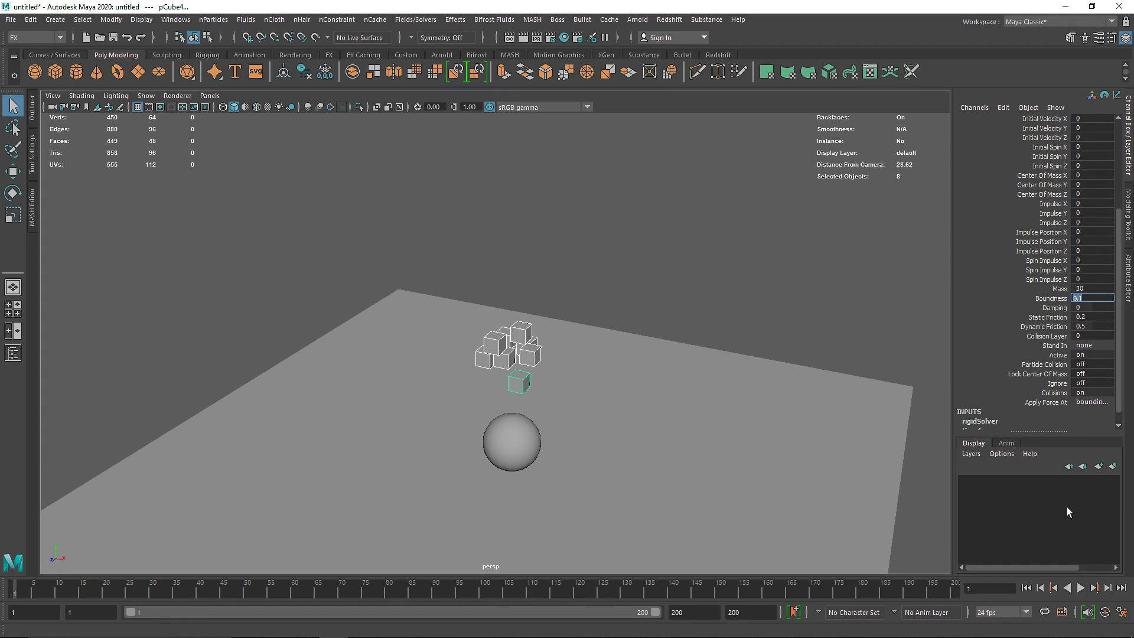
click(1081, 588)
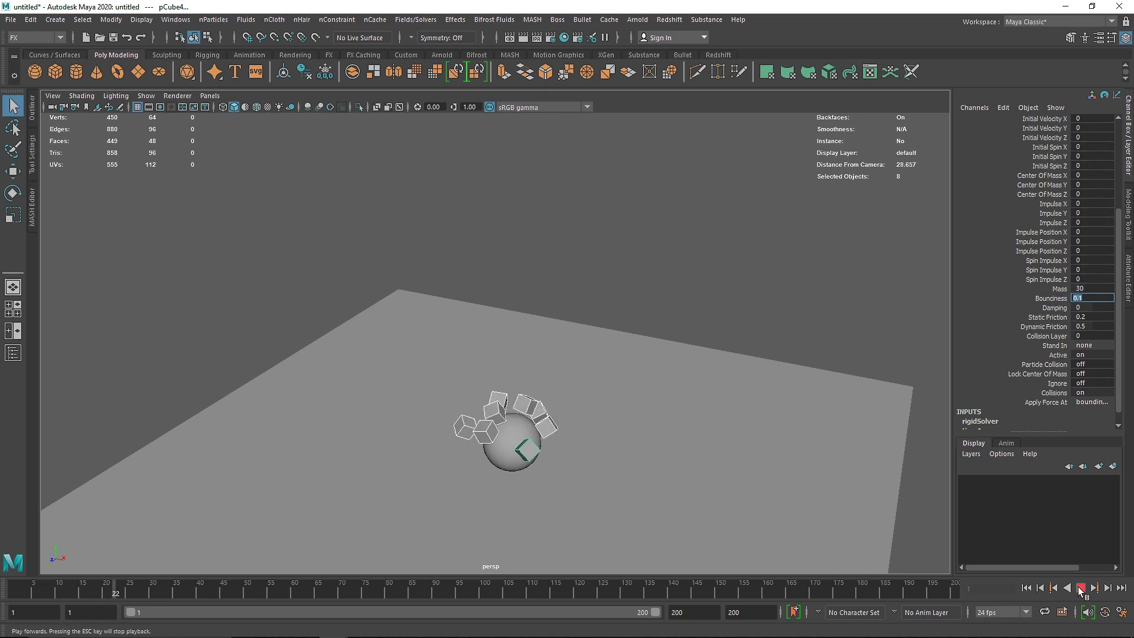
click(1081, 588)
Set the cubes' dynamic friction to 0.6 and static friction to 0.5, replay from frame 1 and stop playback.
click(1027, 588)
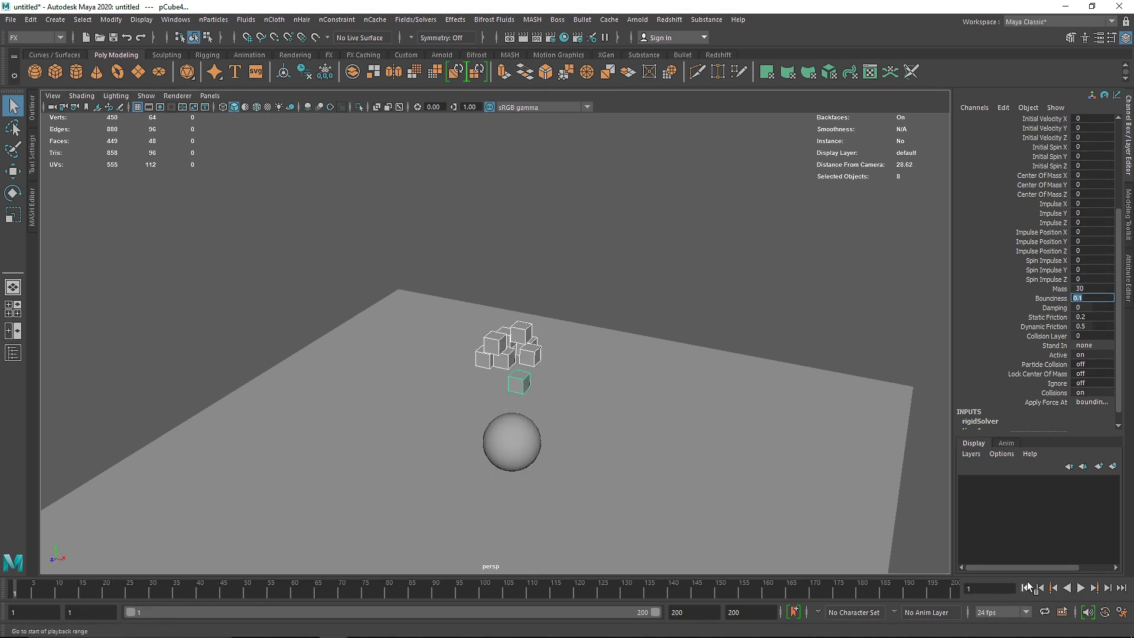
double_click(1093, 325)
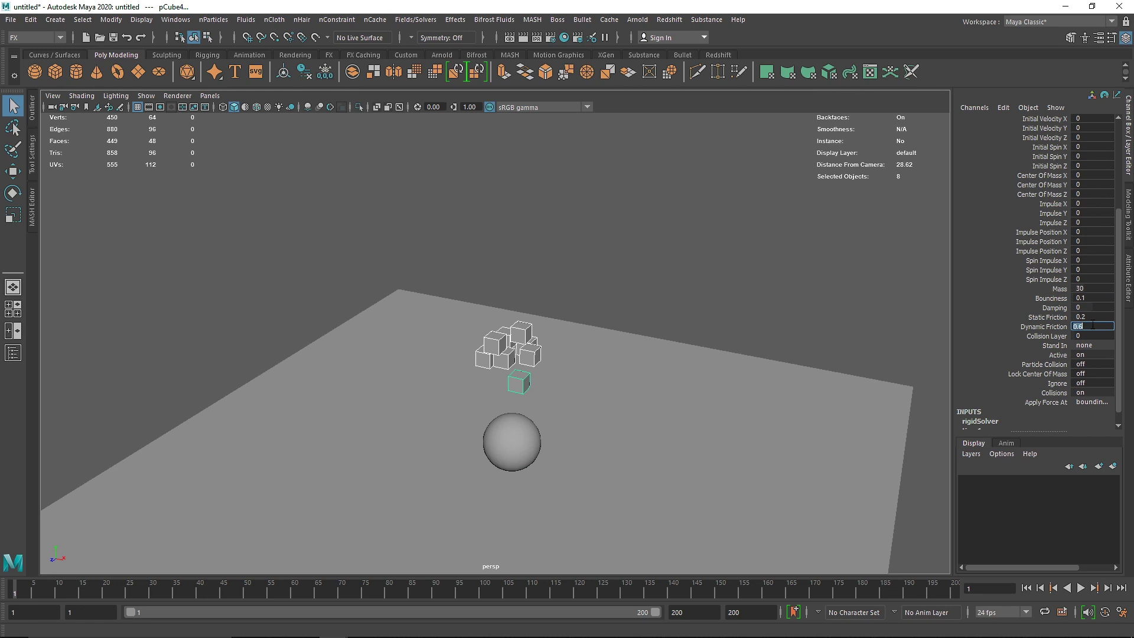
double_click(1097, 318)
click(1081, 588)
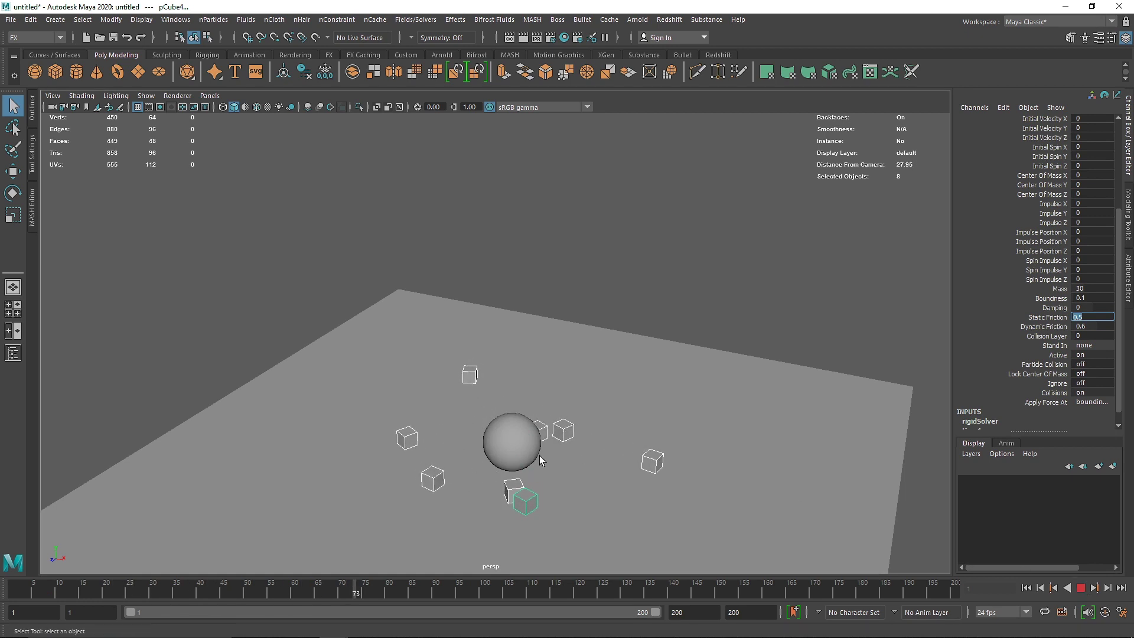
click(1081, 588)
Set the eight cubes' bounciness to 0.8, replay the simulation from frame 1, then stop playback and return to the start.
click(1095, 301)
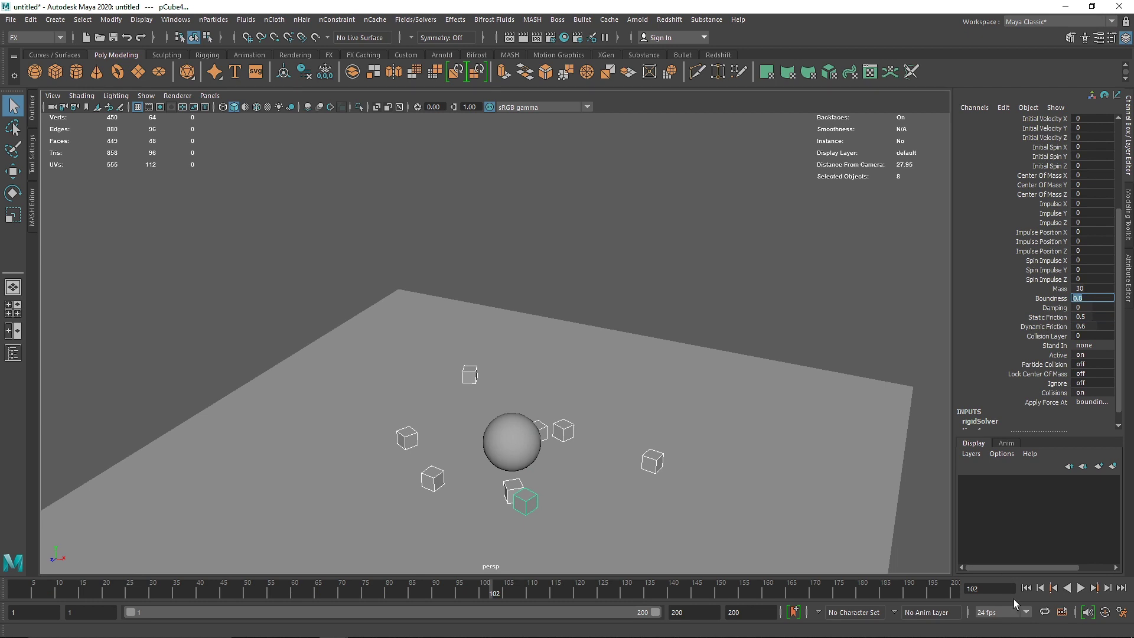
click(1026, 588)
click(1081, 588)
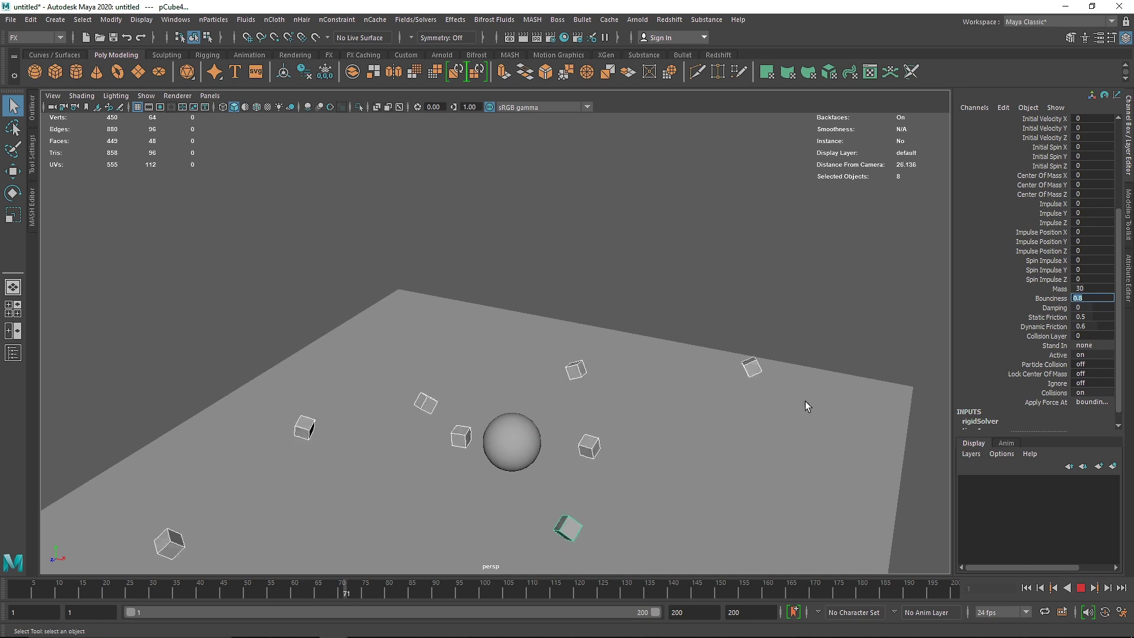
scroll(762, 414, down, 3)
alt+drag(736, 434, 580, 458)
scroll(580, 458, down, 4)
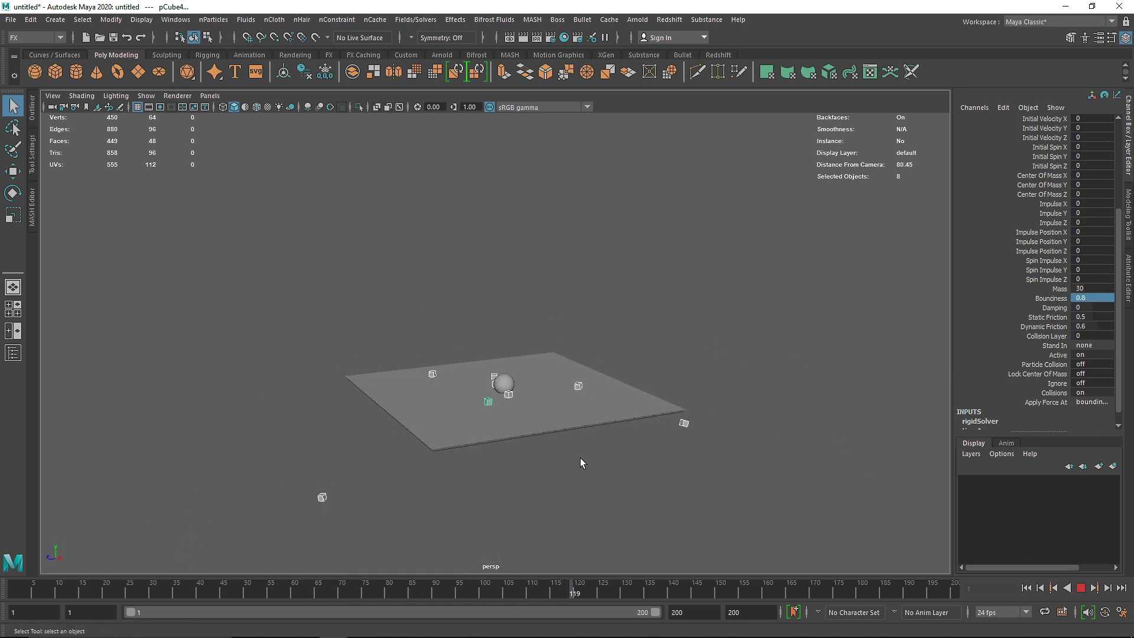
alt+drag(547, 495, 573, 509)
scroll(540, 382, up, 3)
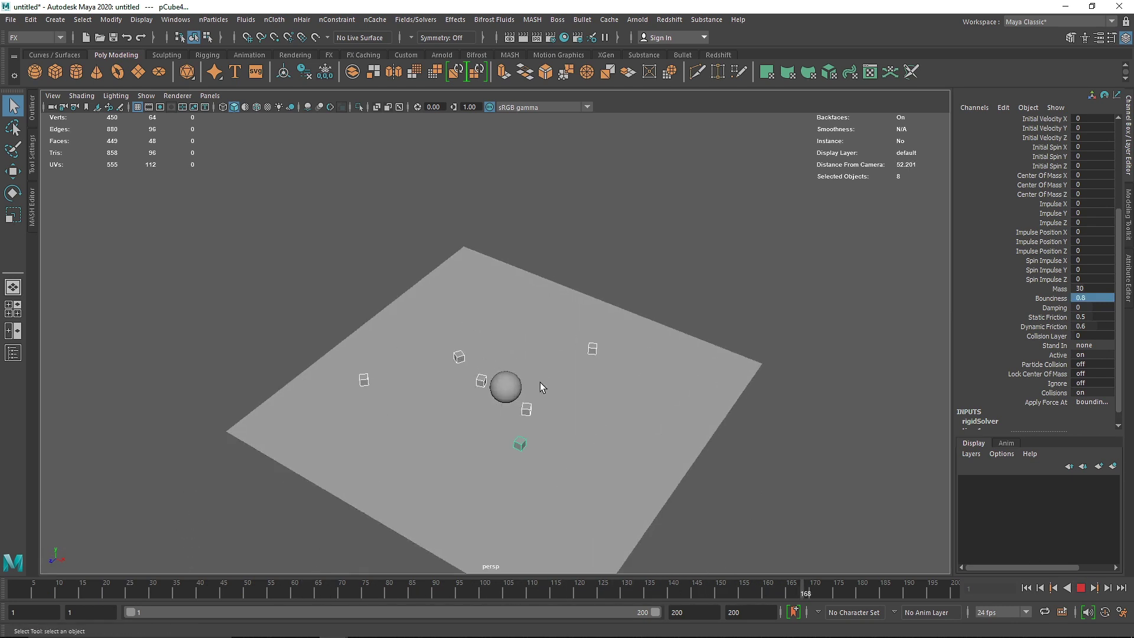
click(1081, 587)
click(1026, 588)
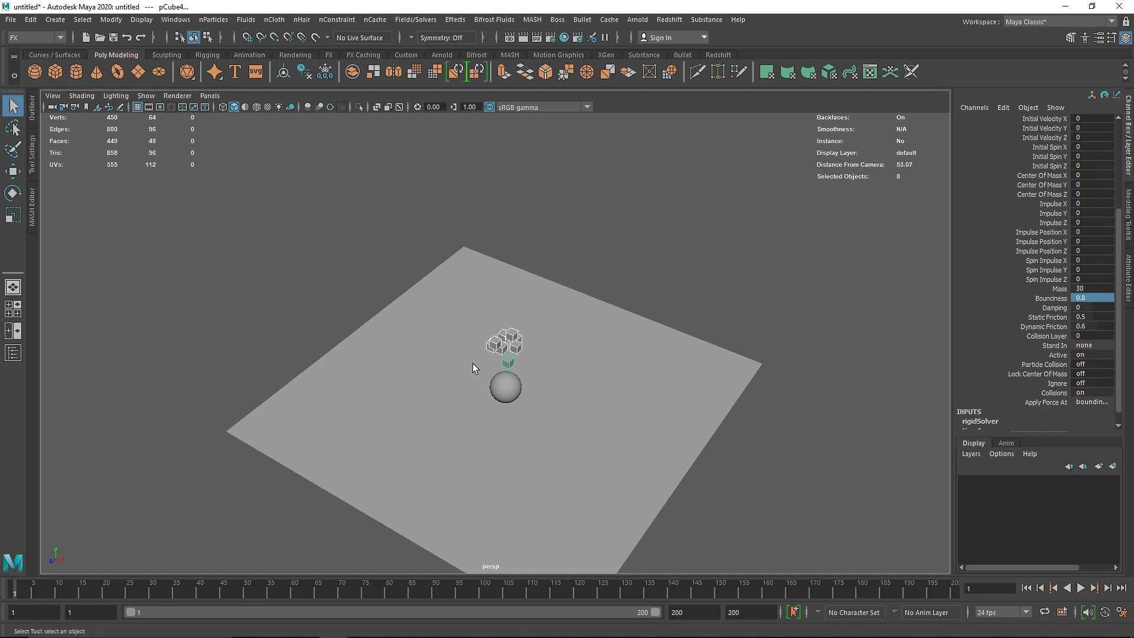
Set all eight cubes' bounciness to 0.5, and set the bounciness of pCube5 alone to 0.2.
scroll(473, 363, up, 8)
alt+drag(524, 411, 531, 407)
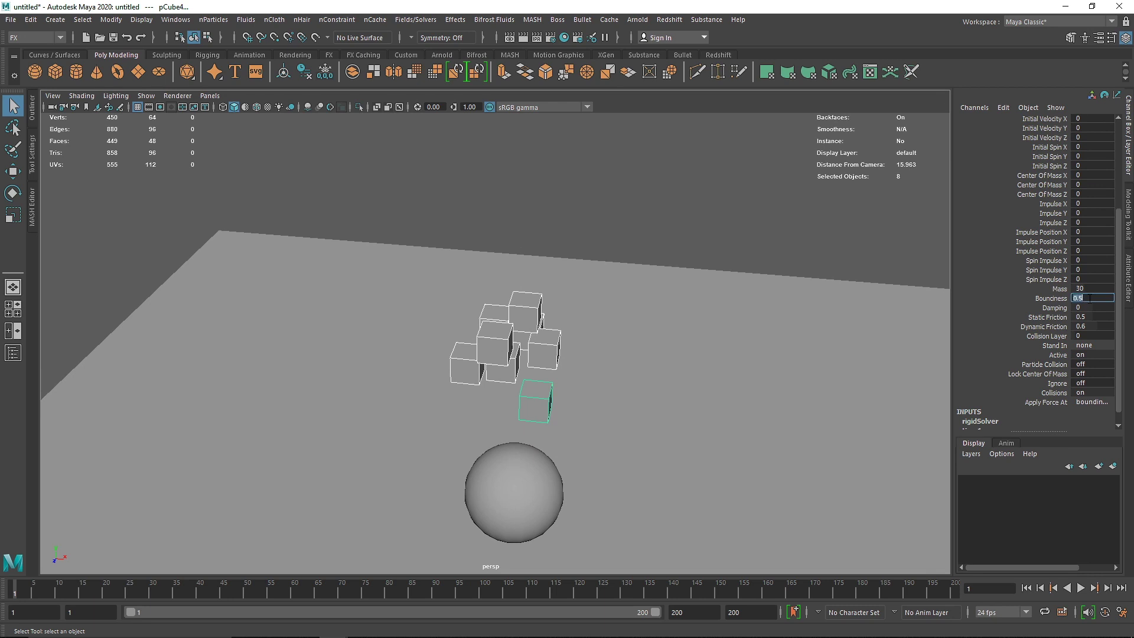
click(611, 357)
click(535, 402)
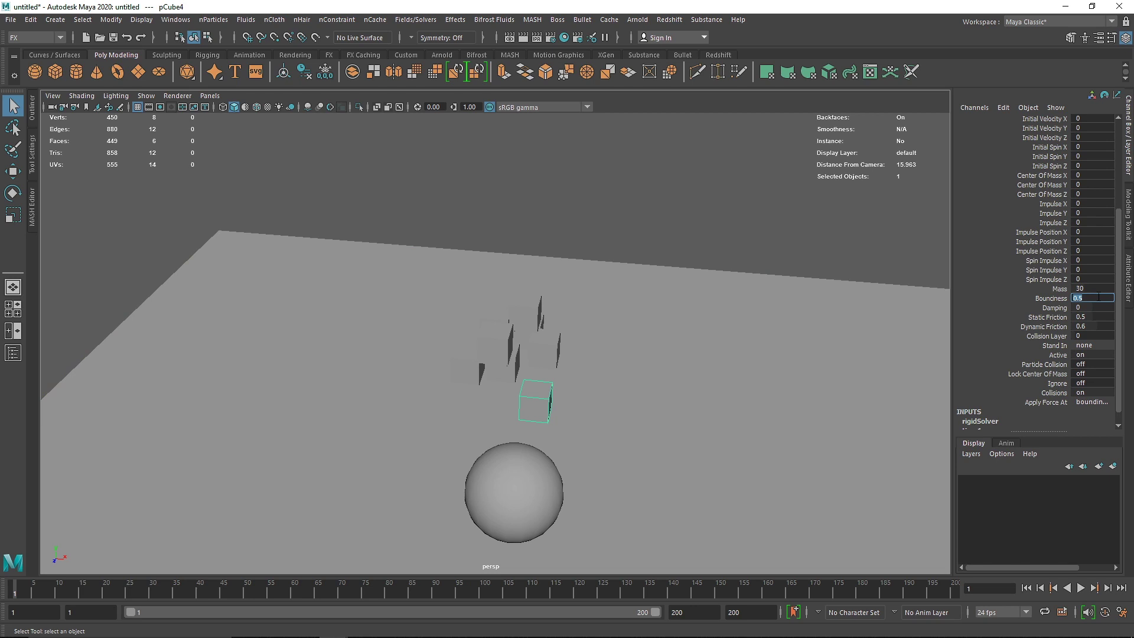
click(544, 350)
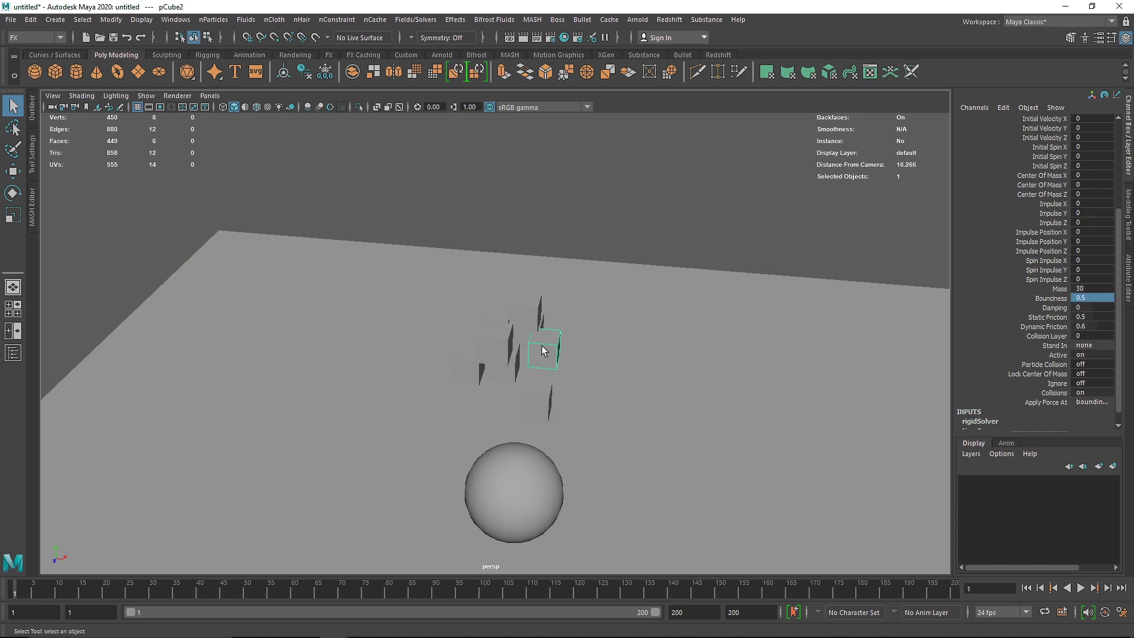
click(494, 360)
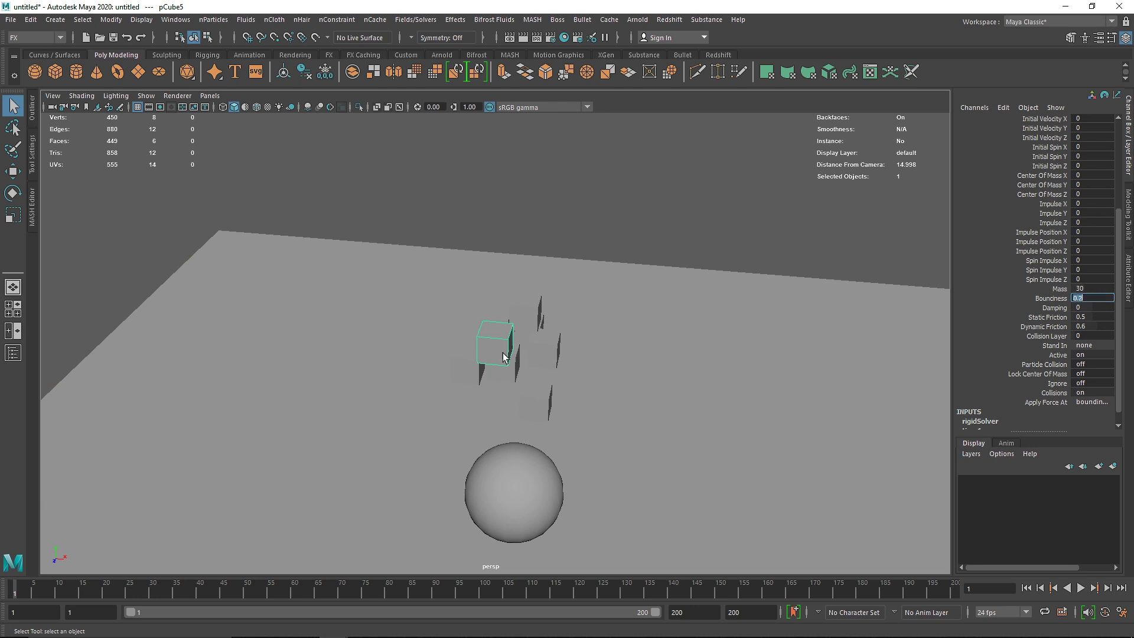
Set the mass of pCube6 to 50 and edit its bounciness.
click(468, 371)
double_click(1082, 289)
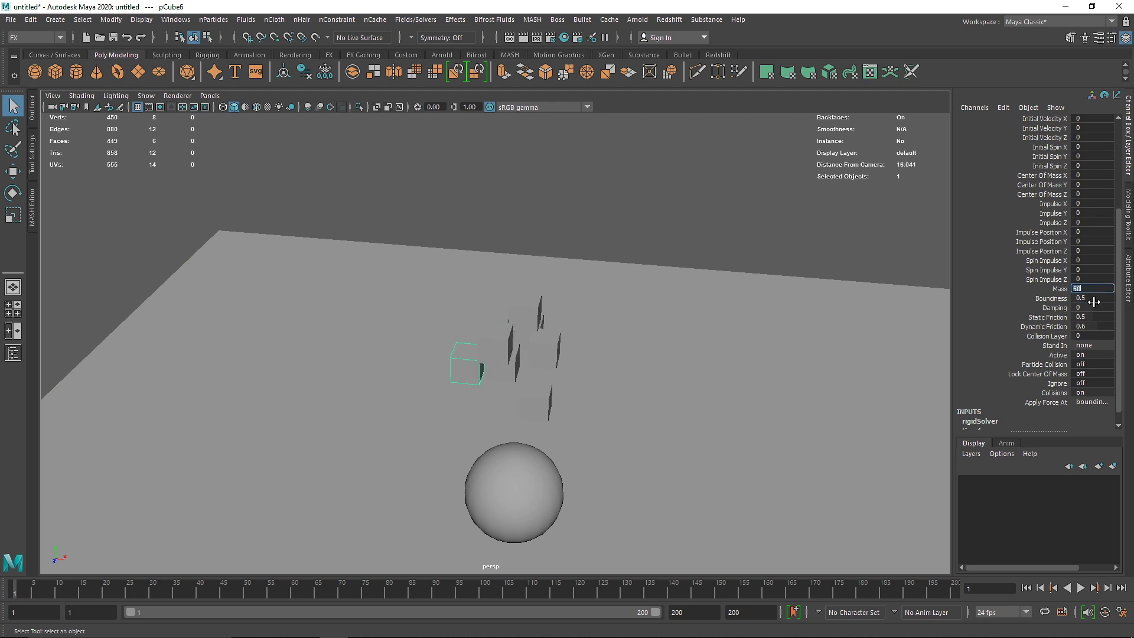
double_click(1088, 299)
Set pCube8's mass to 60, bounciness to 0.7, static friction to 0.6 and dynamic friction to 0.7.
click(532, 311)
click(1090, 290)
double_click(1090, 298)
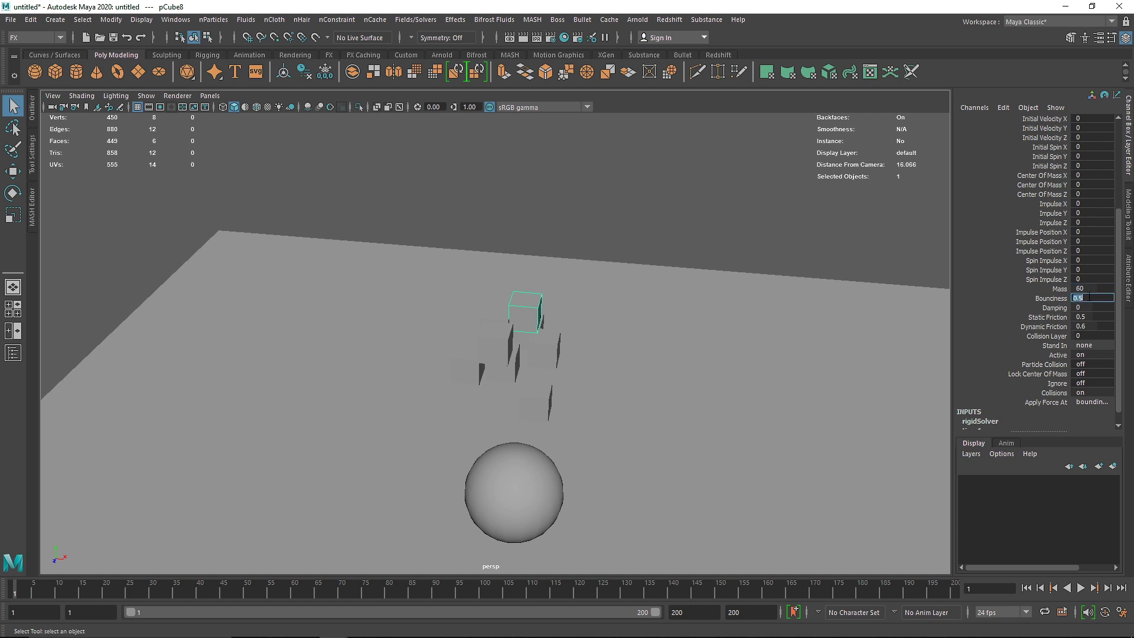
double_click(1091, 317)
double_click(1096, 327)
Play the simulation to compare the cubes' individual settings, then stop and return to frame 1.
alt+drag(559, 349, 560, 386)
scroll(502, 339, down, 3)
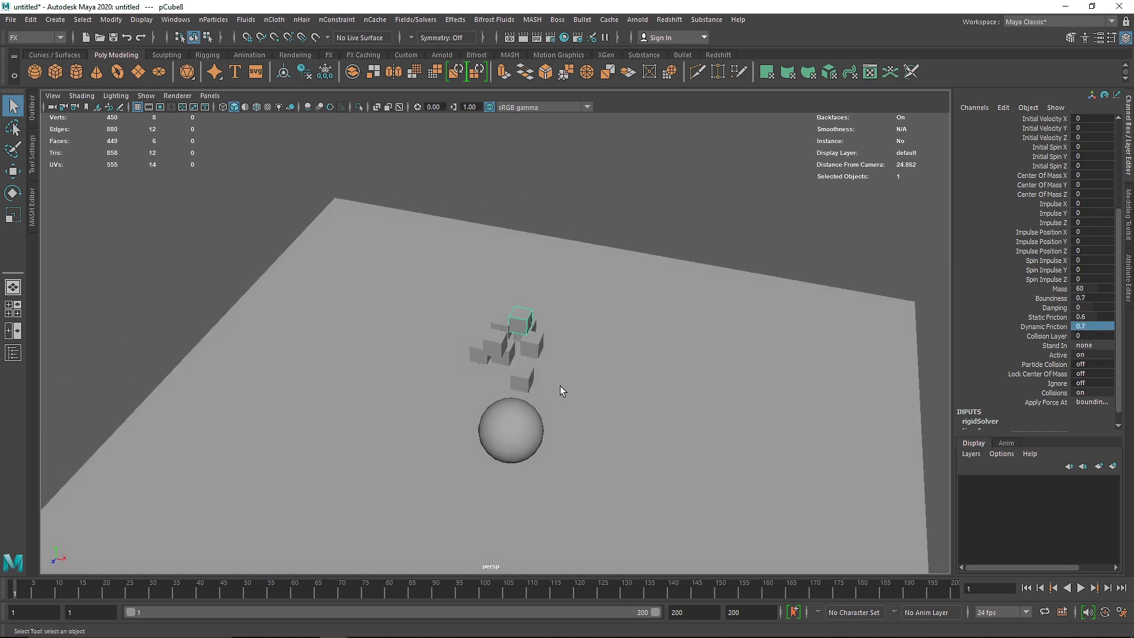
click(1081, 587)
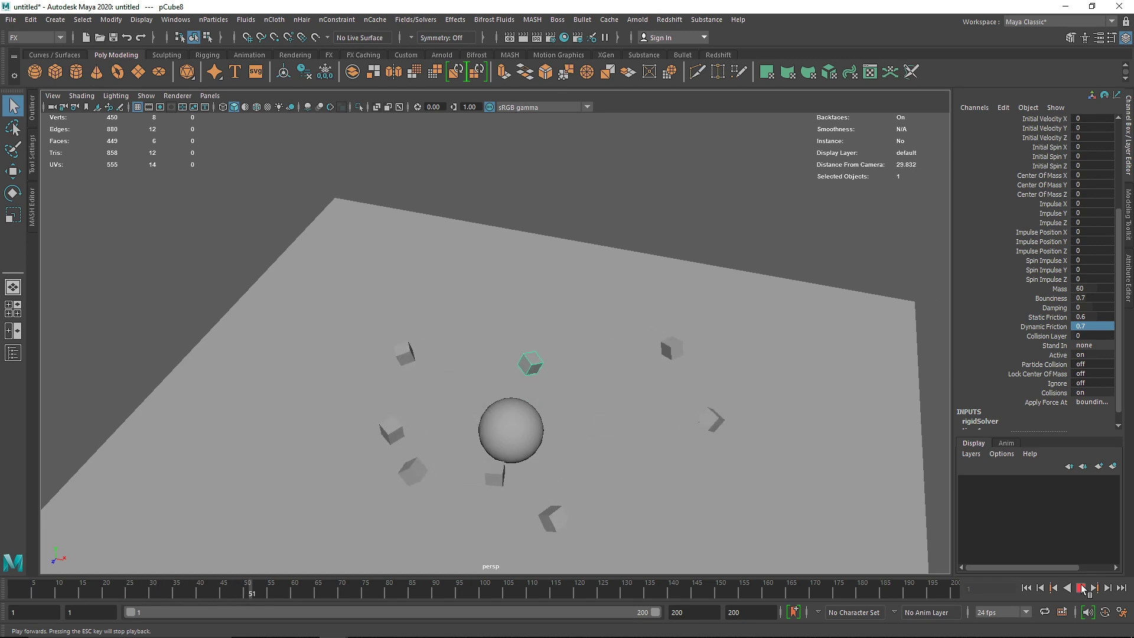
alt+drag(700, 451, 632, 471)
click(1081, 590)
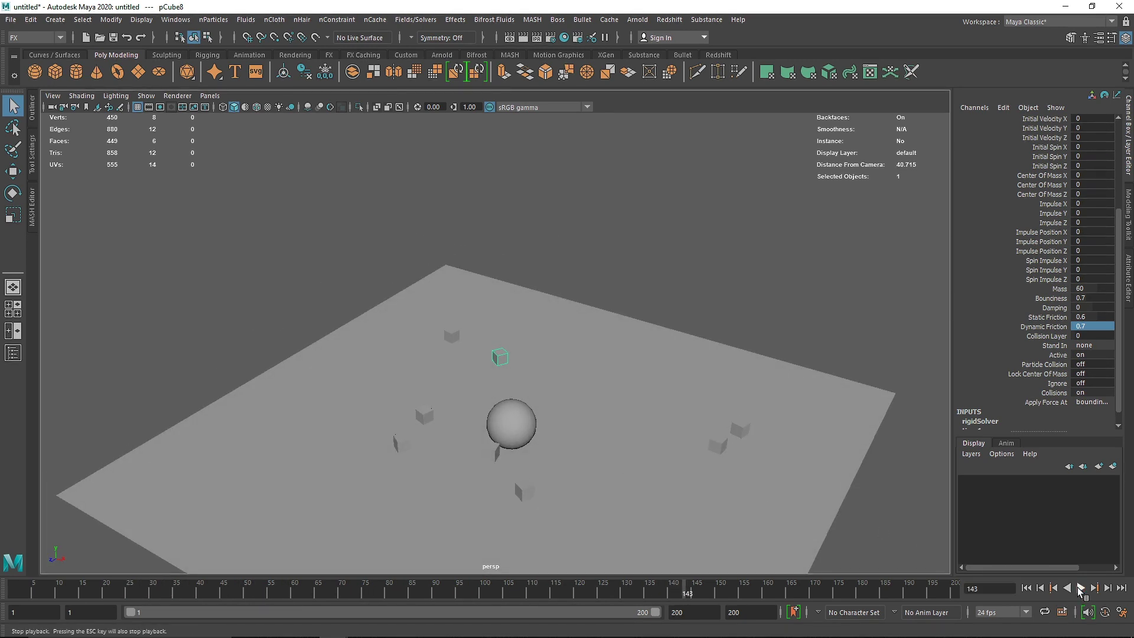
click(1027, 589)
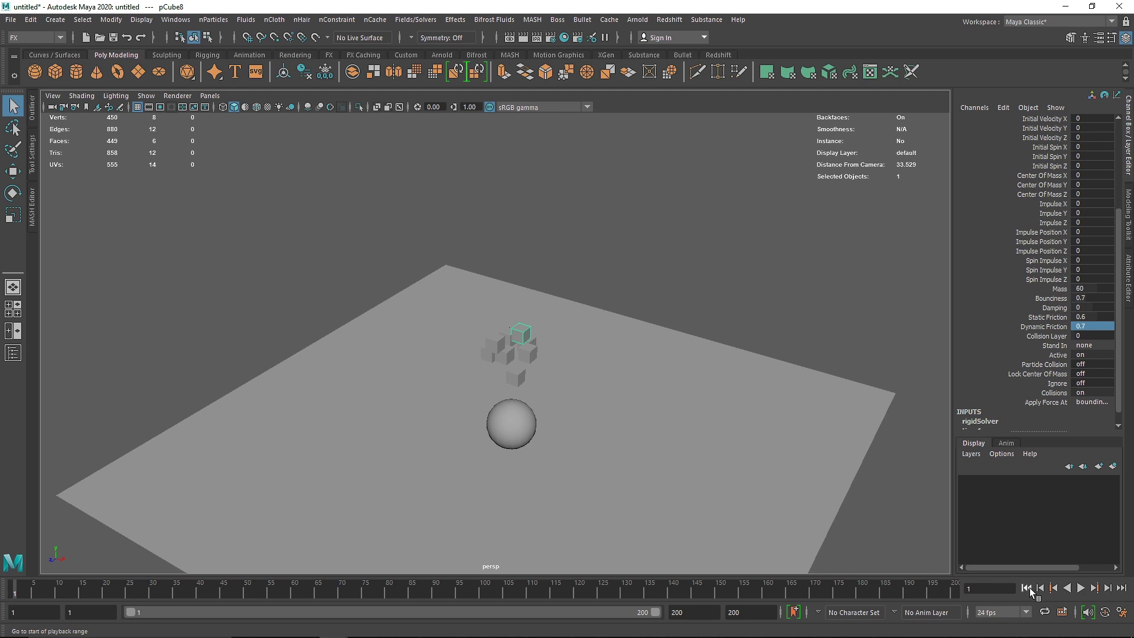
Replay the simulation, select pCube5 beside the sphere to check its settings, and return to frame 1.
click(1081, 588)
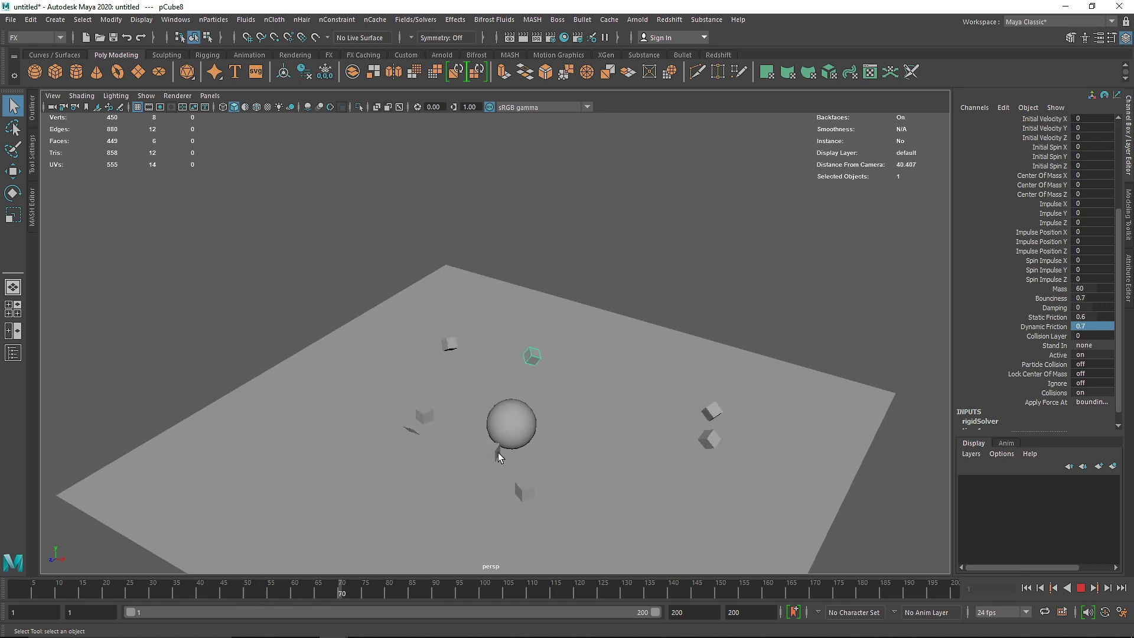
click(498, 455)
key(Escape)
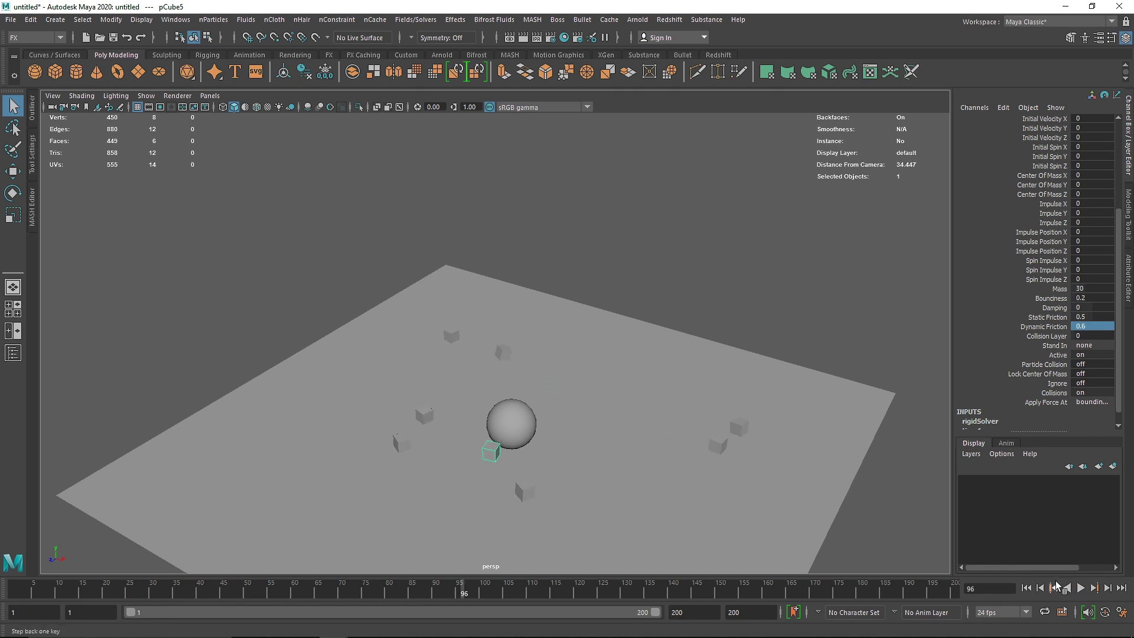
click(1026, 588)
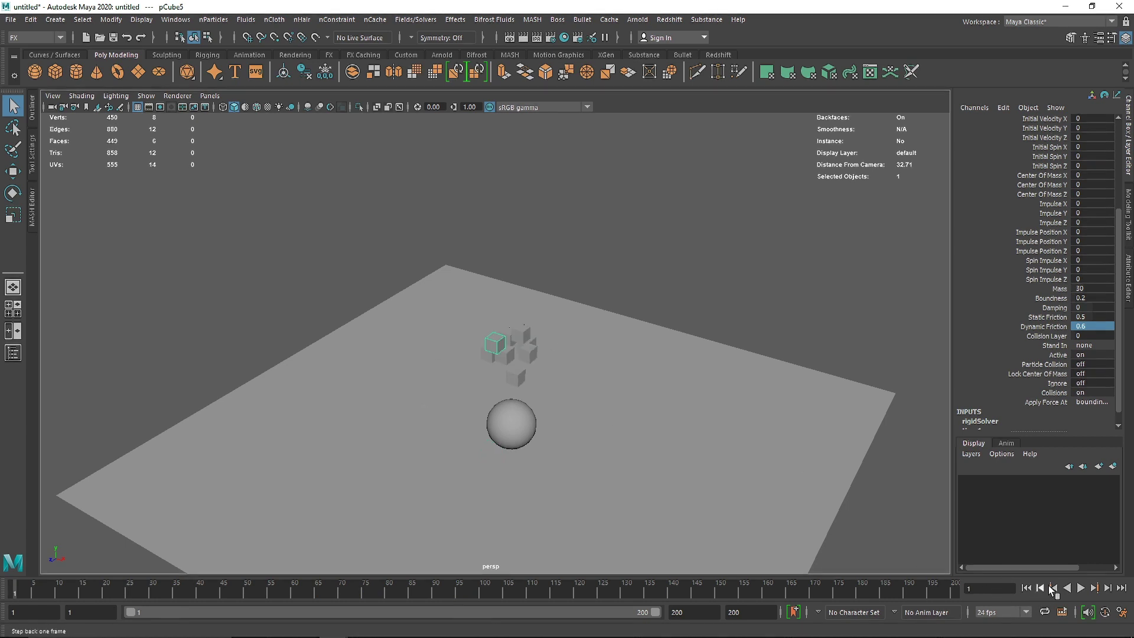
Replay the fall with pCube5 selected, stop to examine where the cubes land, and return to frame 1.
click(1082, 588)
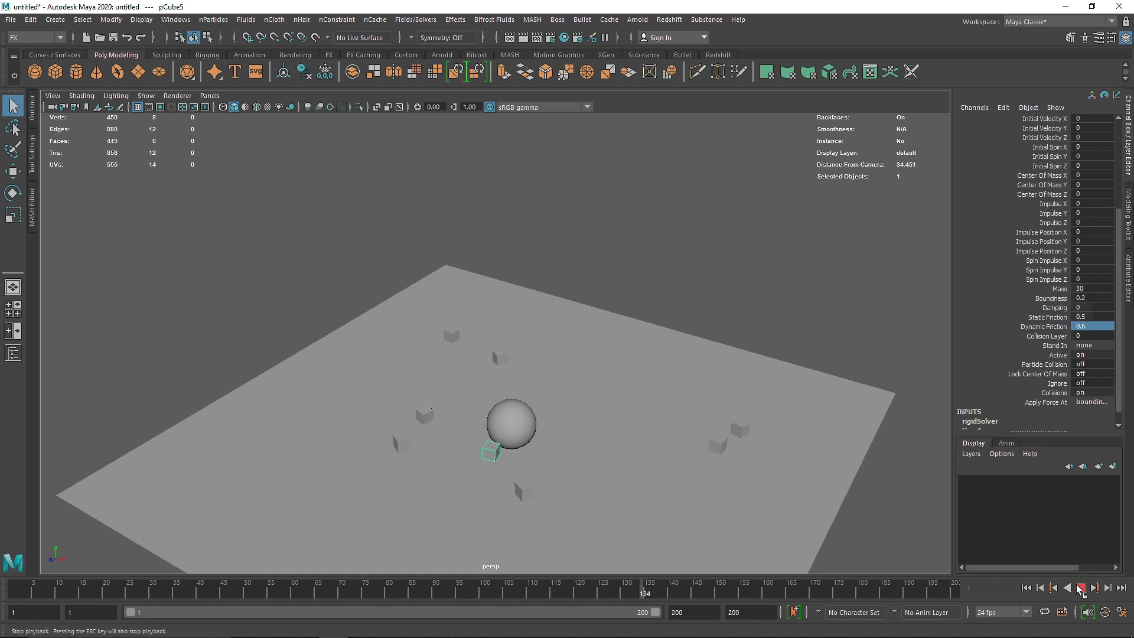
key(Escape)
alt+drag(506, 420, 545, 436)
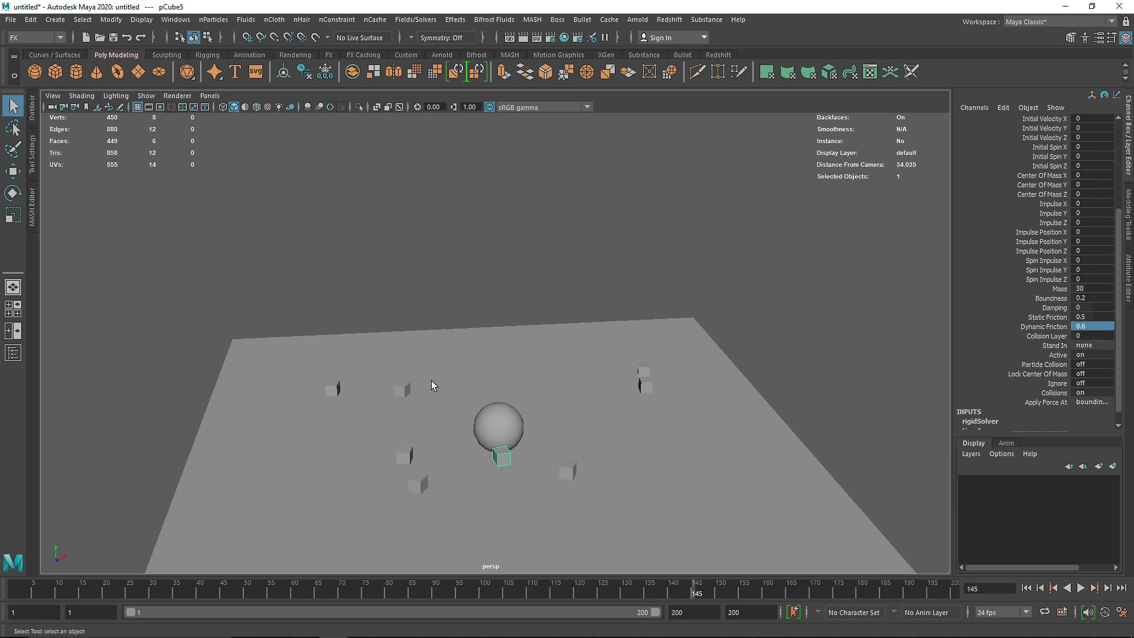
alt+drag(453, 410, 448, 411)
click(1027, 589)
Delete the eight cubes and the sphere, keeping only the ground plane.
alt+drag(544, 447, 442, 407)
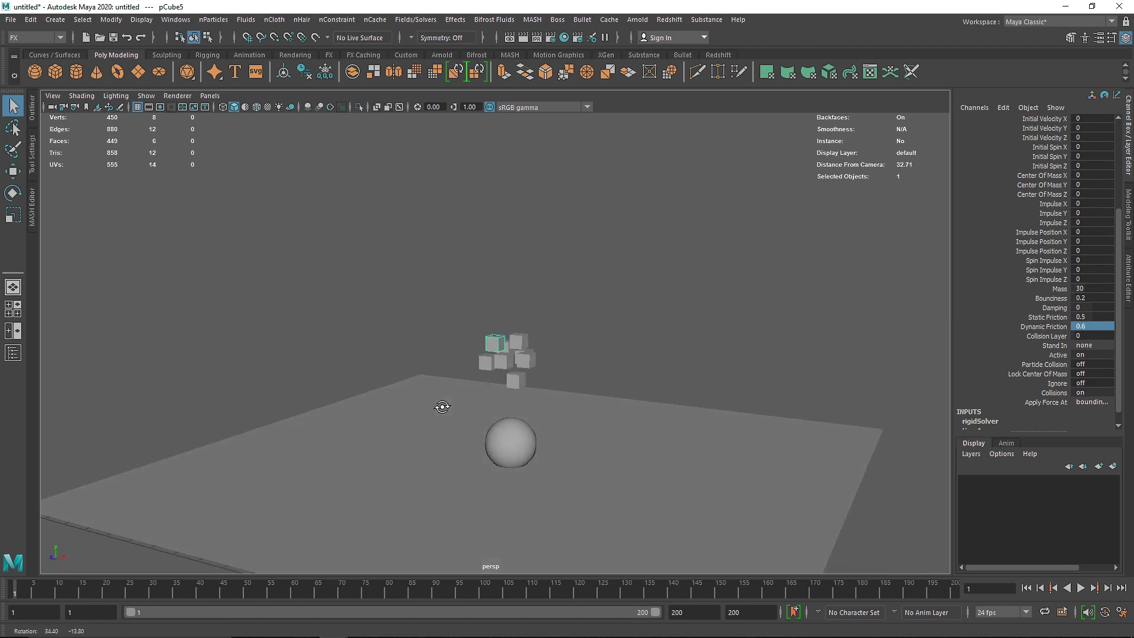
drag(448, 307, 597, 396)
shift+click(578, 413)
key(Delete)
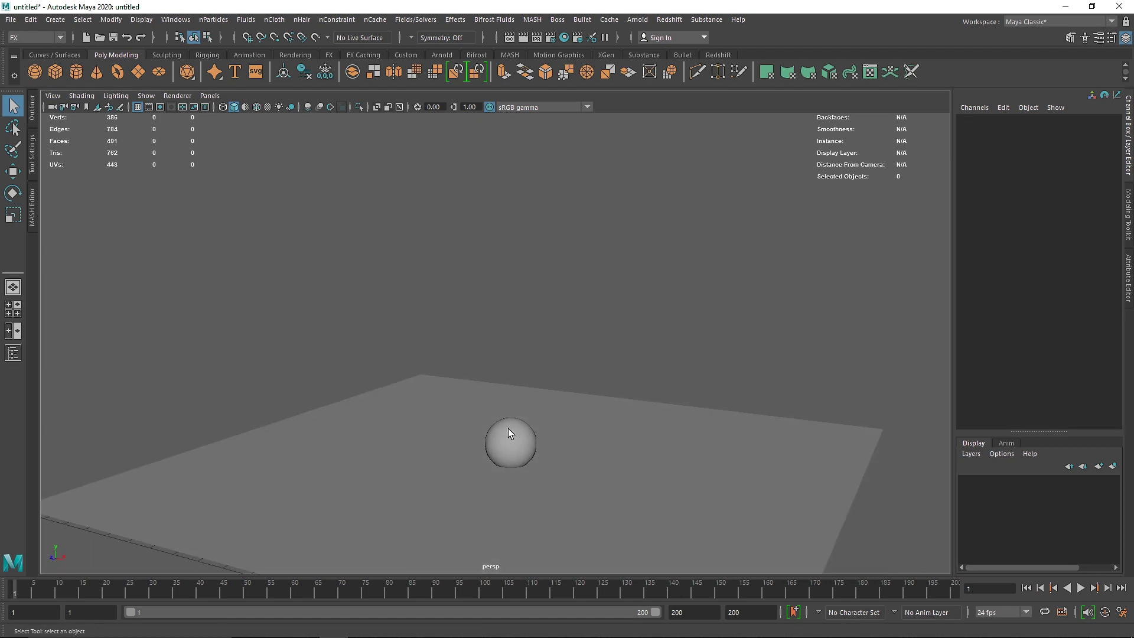
click(509, 433)
key(Delete)
Delete gravityField1 from the scene.
click(35, 112)
click(74, 192)
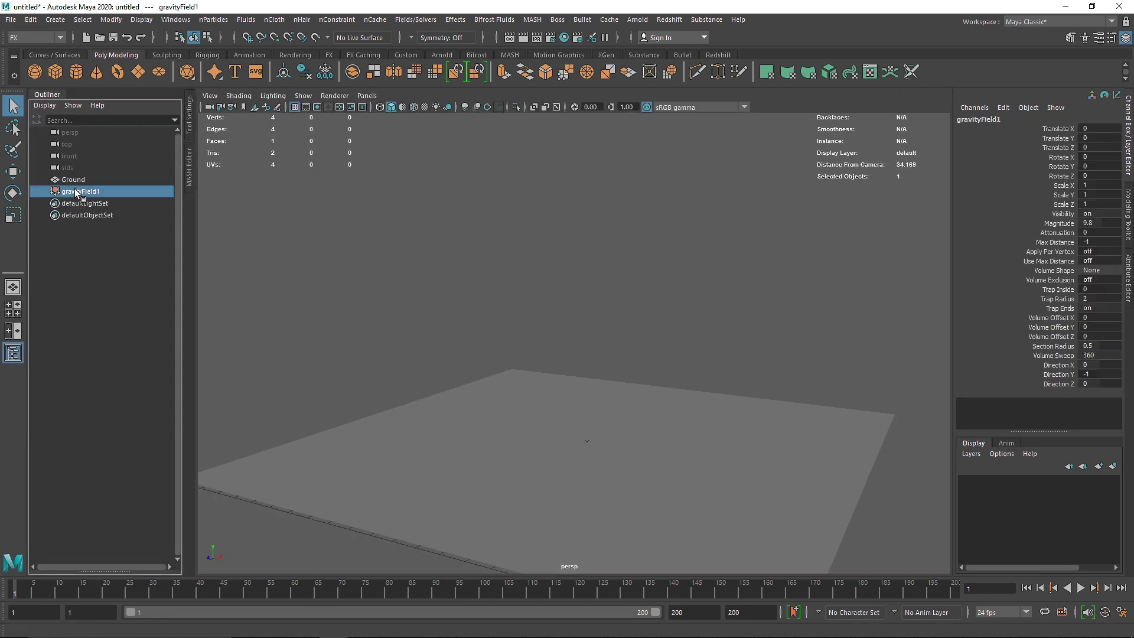
key(Delete)
click(60, 95)
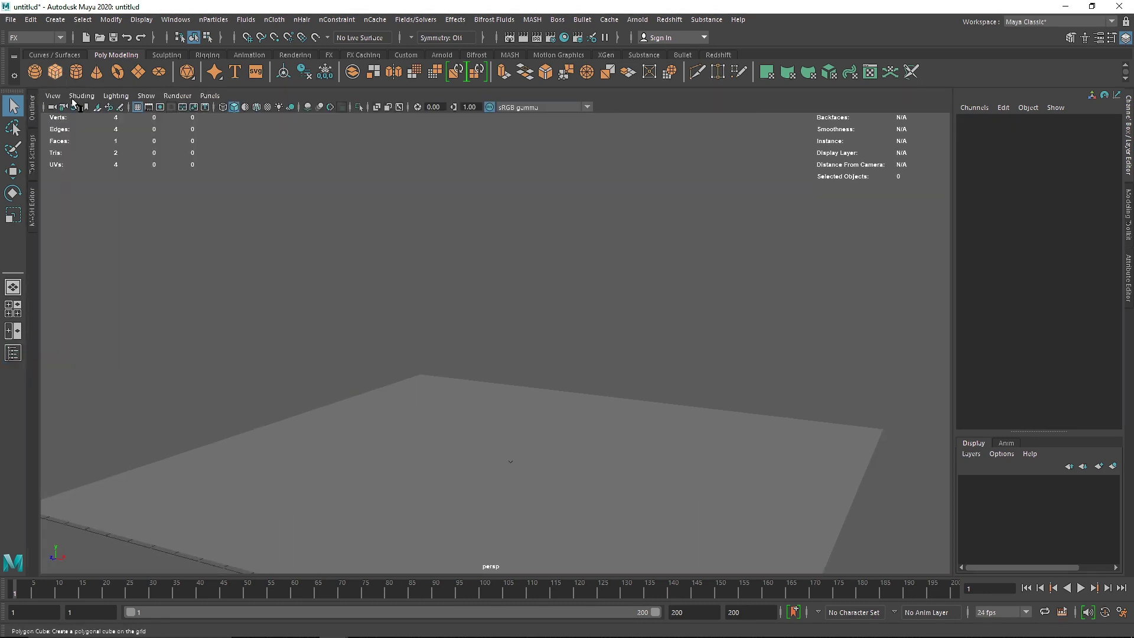
Create a polygon cube, raise it to Translate Y 0.561 in the front view, and duplicate it alongside on the X axis.
click(55, 72)
key(space)
key(space)
scroll(485, 335, up, 3)
key(w)
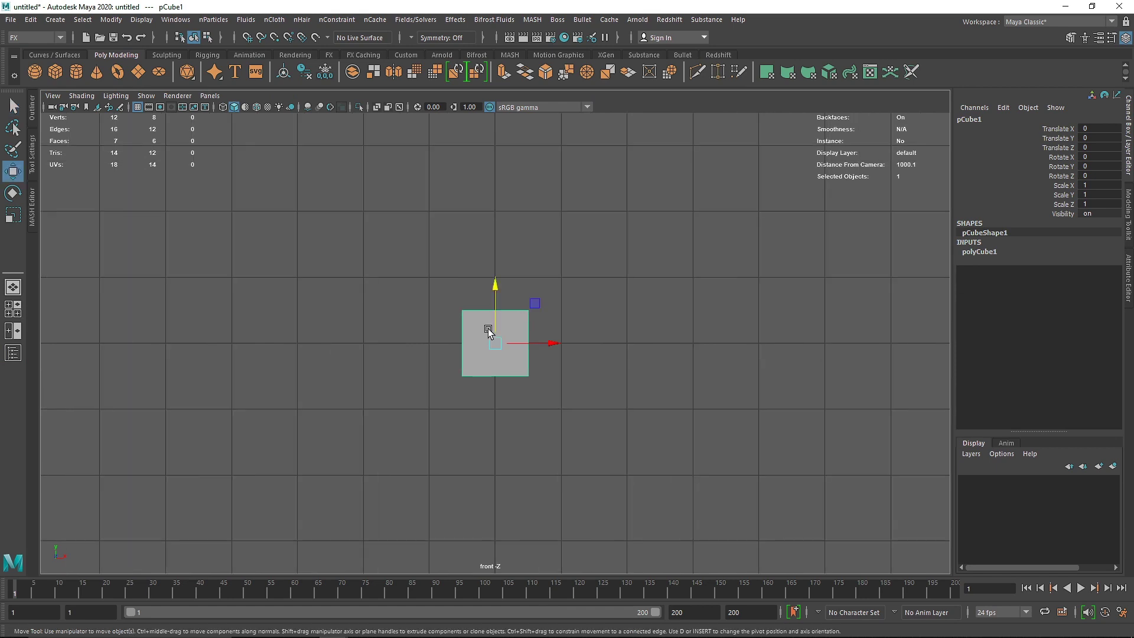
drag(494, 338, 612, 316)
shift+click(511, 284)
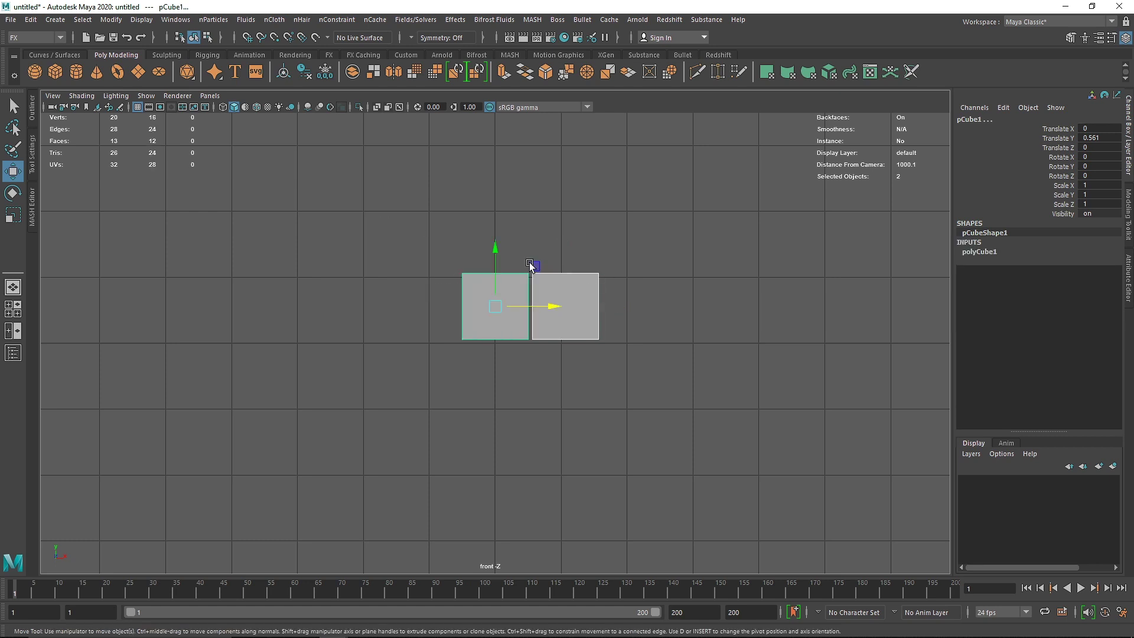
Duplicate the pair of cubes upward to make a stack three rows high.
shift+drag(496, 265, 493, 140)
key(space)
key(space)
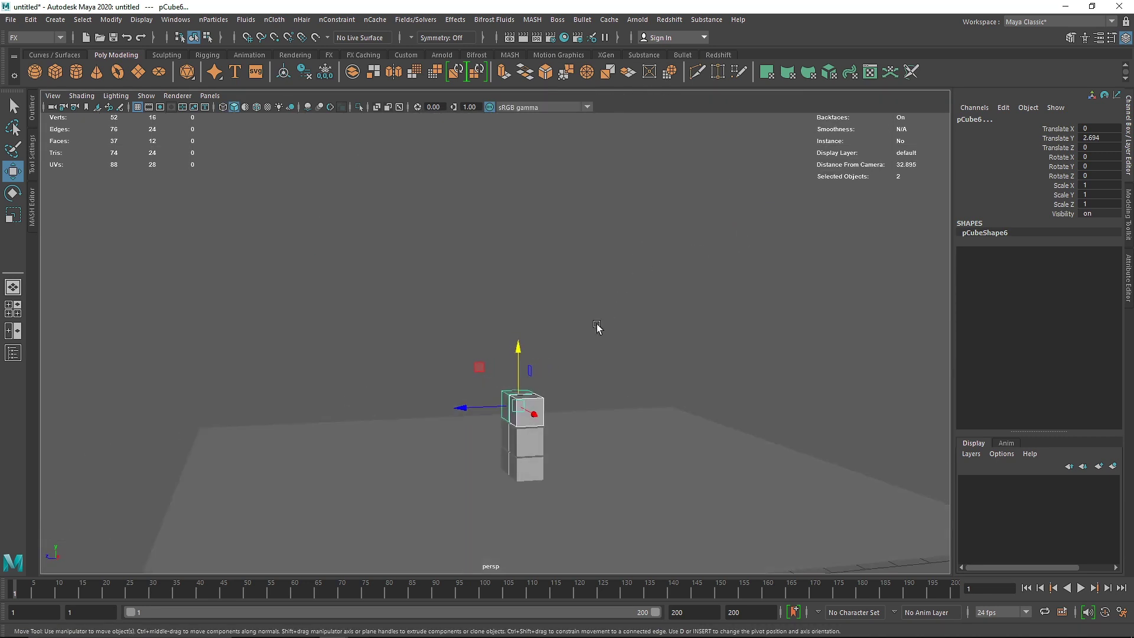
Duplicate the six stacked cubes in the side view to form a second layer at Translate Z -1.072.
key(space)
key(space)
drag(412, 216, 478, 330)
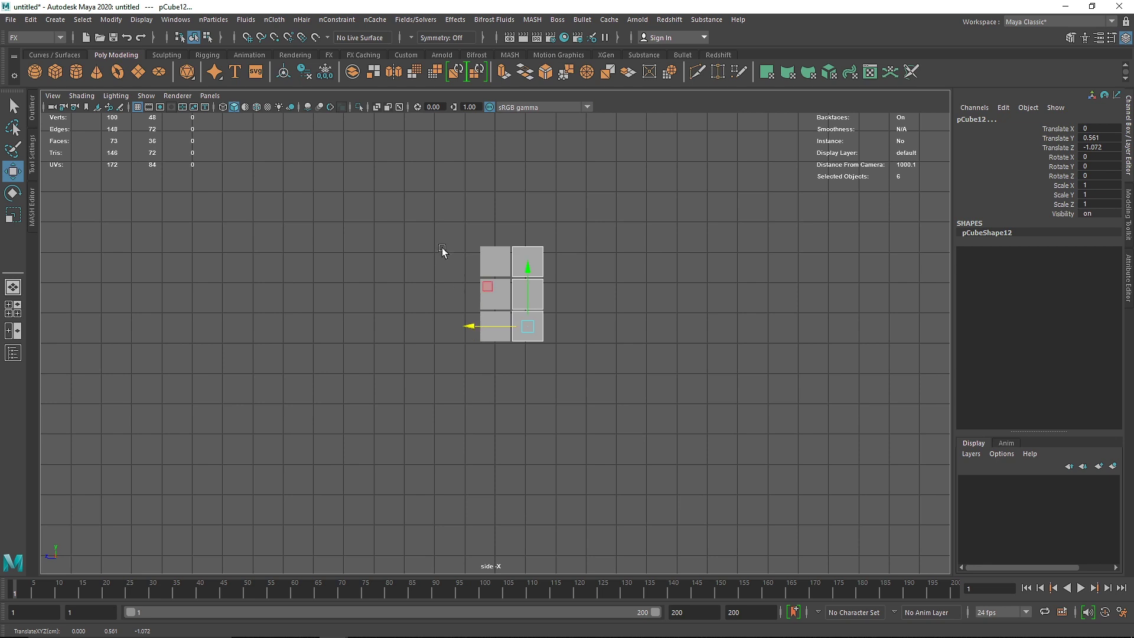
Select all twelve cubes and raise the stack so pCube1 sits at Translate Y 0.796.
drag(442, 251, 572, 300)
mouse_move(498, 271)
mouse_down()
mouse_move(494, 190)
mouse_move(498, 269)
mouse_up()
key(space)
key(space)
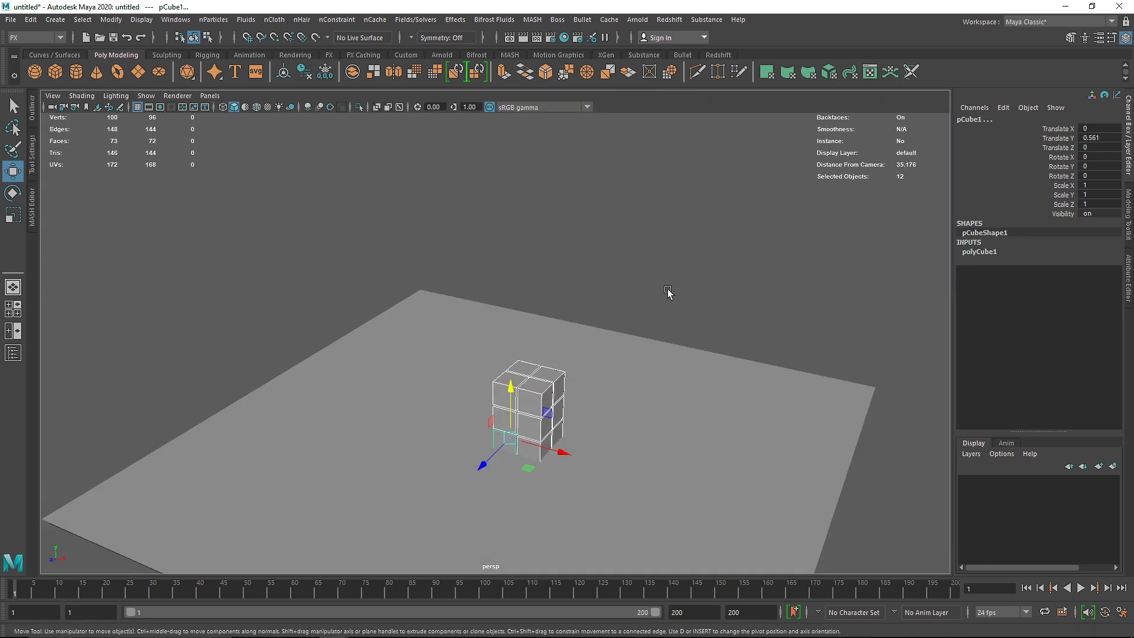
scroll(671, 291, up, 3)
middle_drag(539, 468, 545, 460)
alt+drag(545, 458, 544, 437)
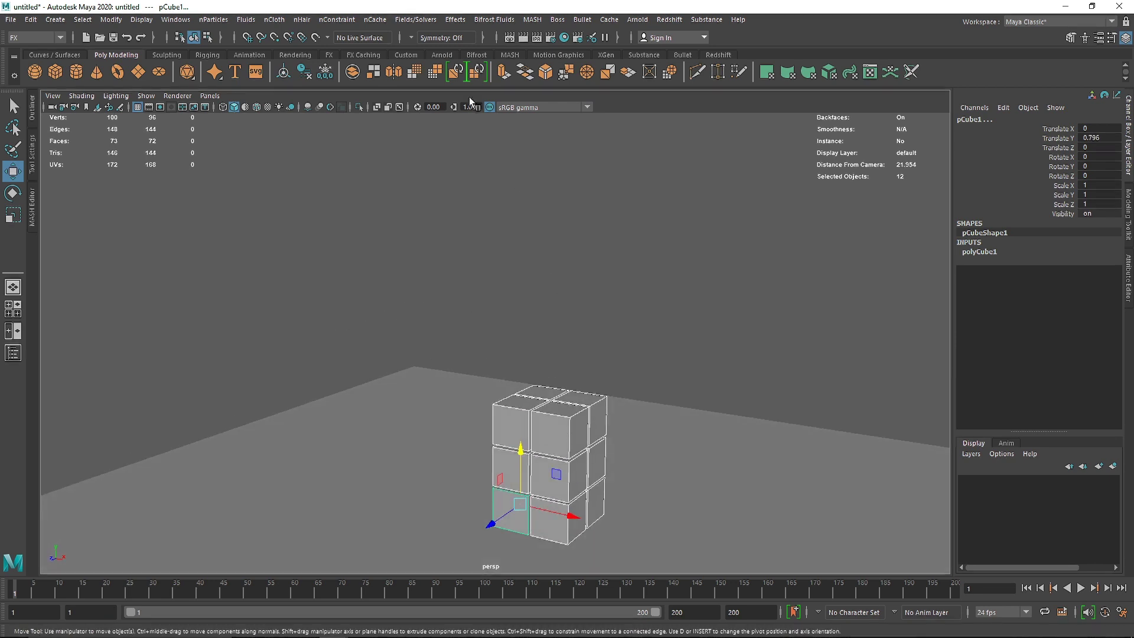
Make the twelve cubes active rigid bodies, test playback without gravity, and return to frame 1.
click(416, 20)
click(473, 327)
scroll(473, 327, down, 3)
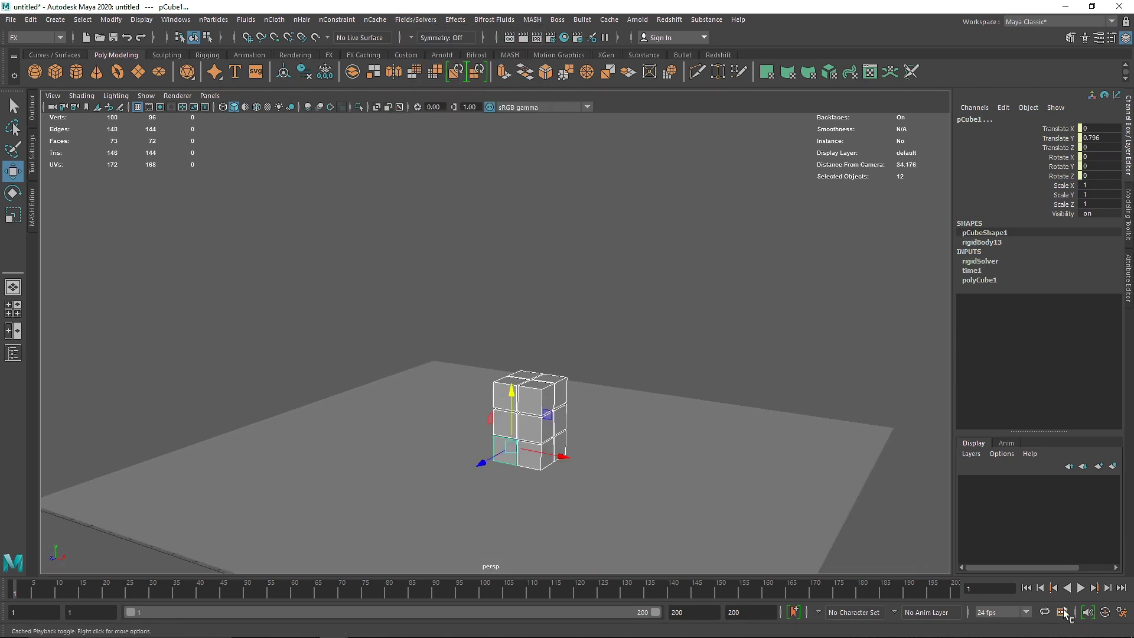
click(1080, 588)
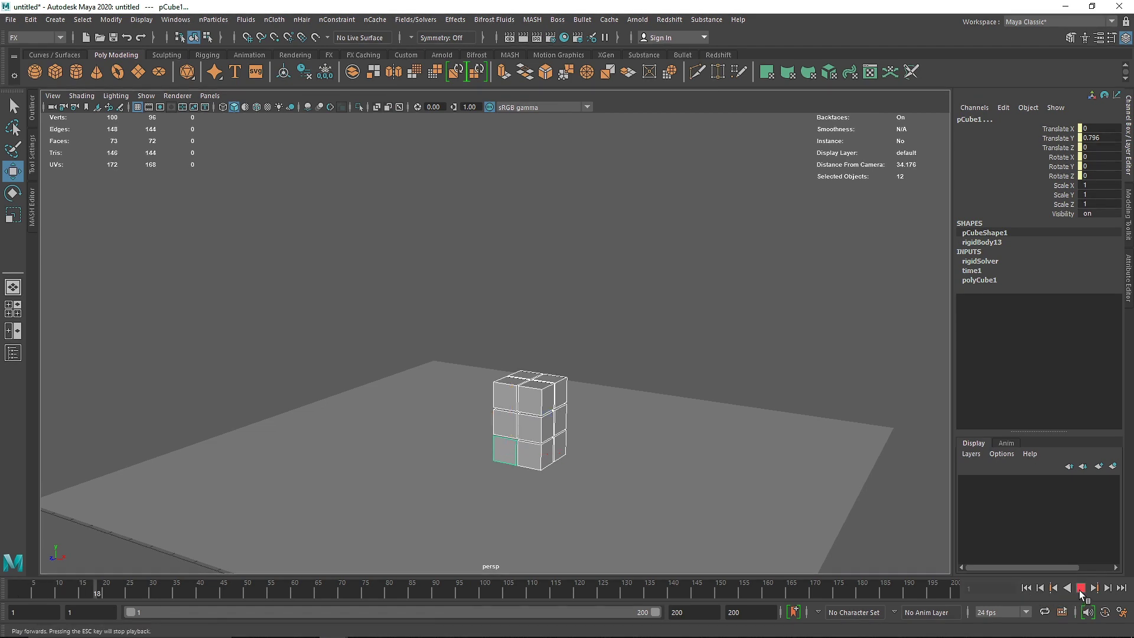
click(1081, 588)
click(1026, 588)
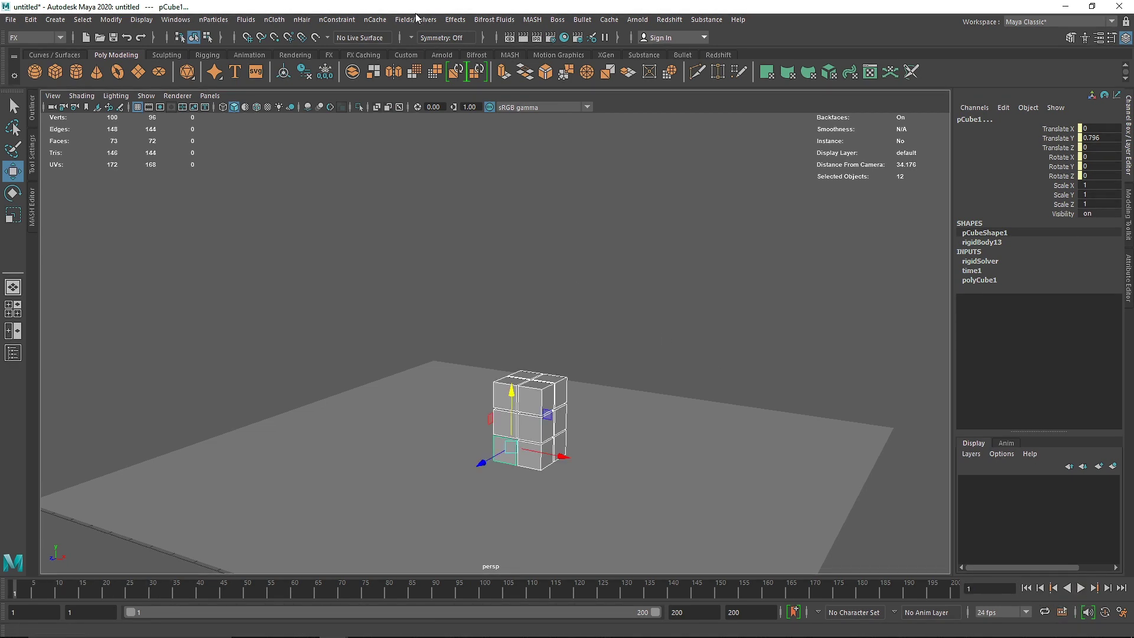
Add a gravity field to the twelve cubes and play the simulation.
click(416, 19)
click(424, 73)
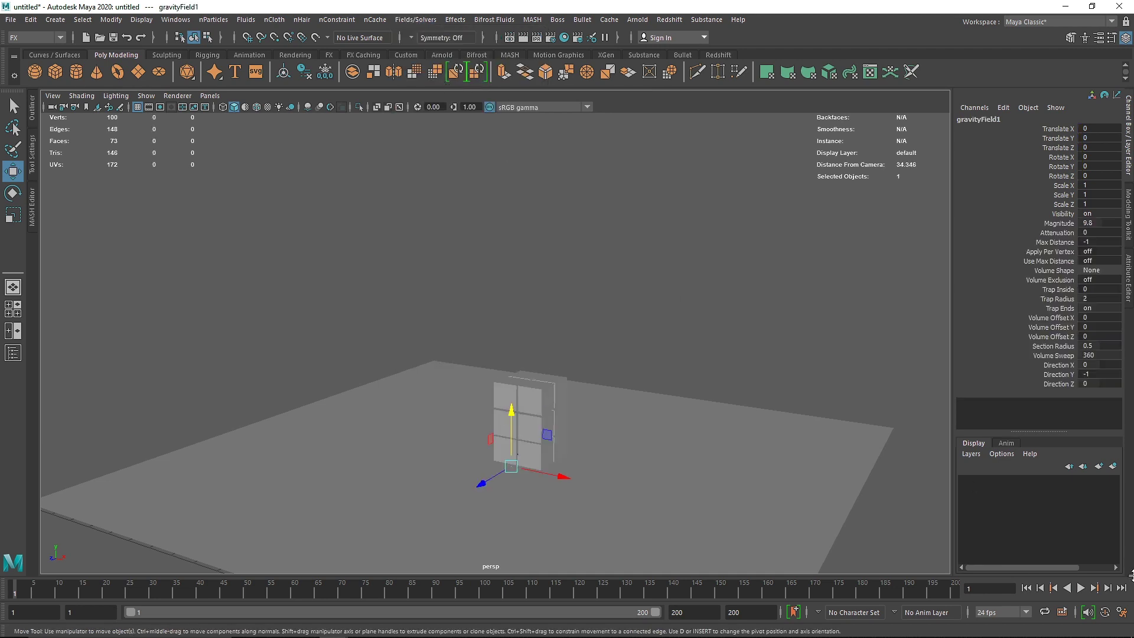
click(1081, 587)
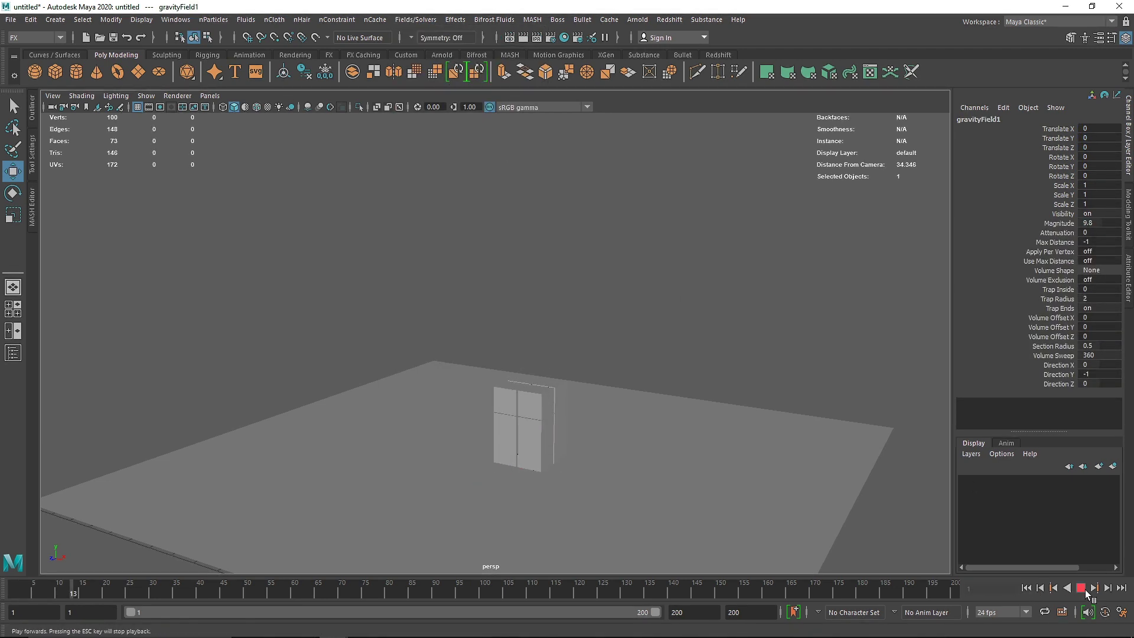
Return to frame 1, create a polygon sphere scaled to 0.349 and place it at Translate X 8.907, Y 2.413.
click(1027, 588)
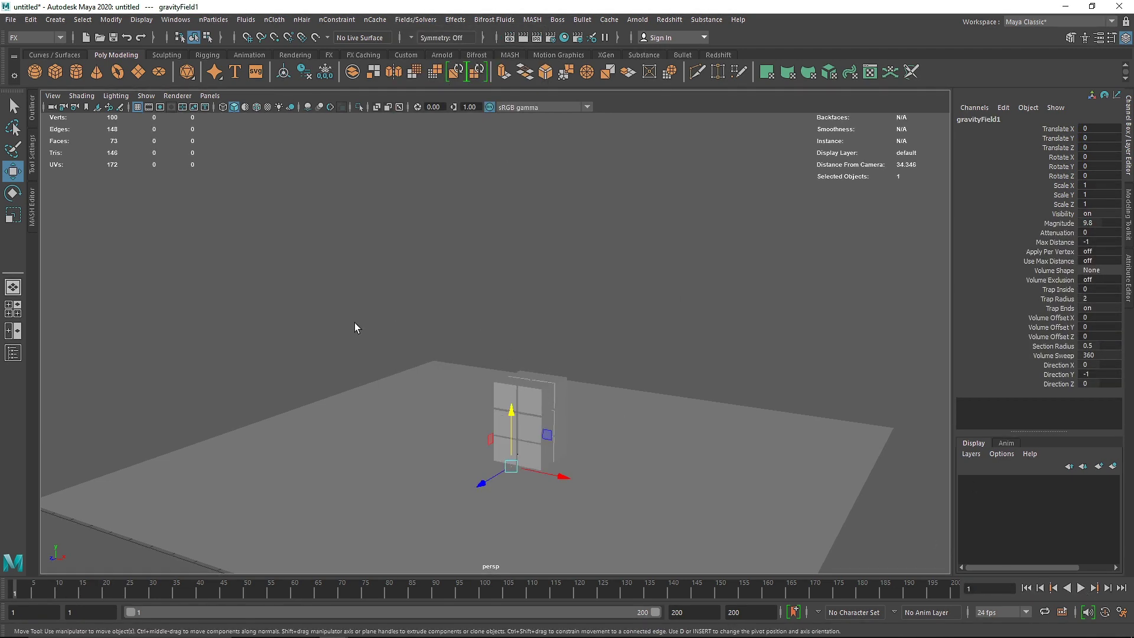
click(35, 72)
alt+drag(552, 417, 595, 446)
drag(505, 421, 504, 382)
drag(562, 425, 703, 448)
key(r)
key(w)
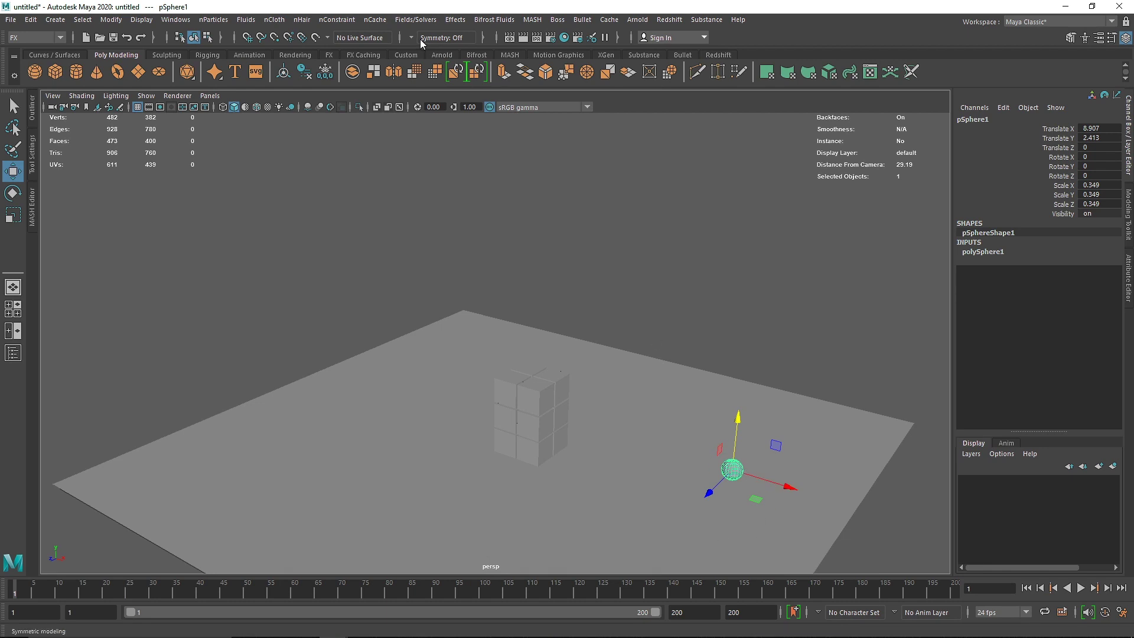
Make the sphere a passive rigid body and animate its Translate X from 8.907 at frame 1 to -4.472 at frame 30.
click(416, 20)
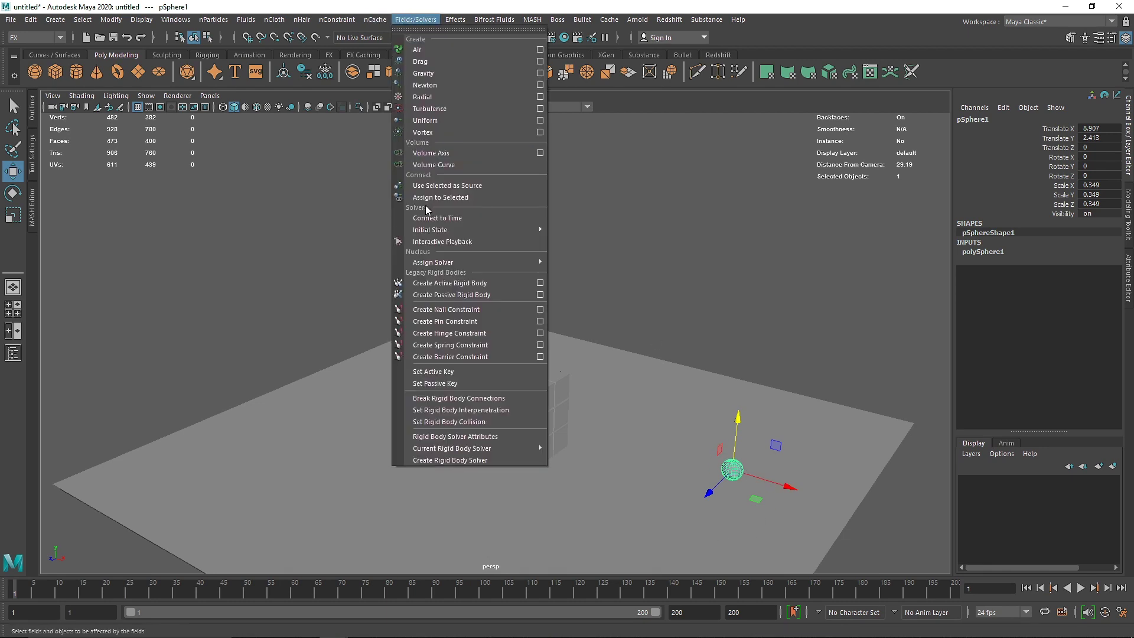
click(474, 298)
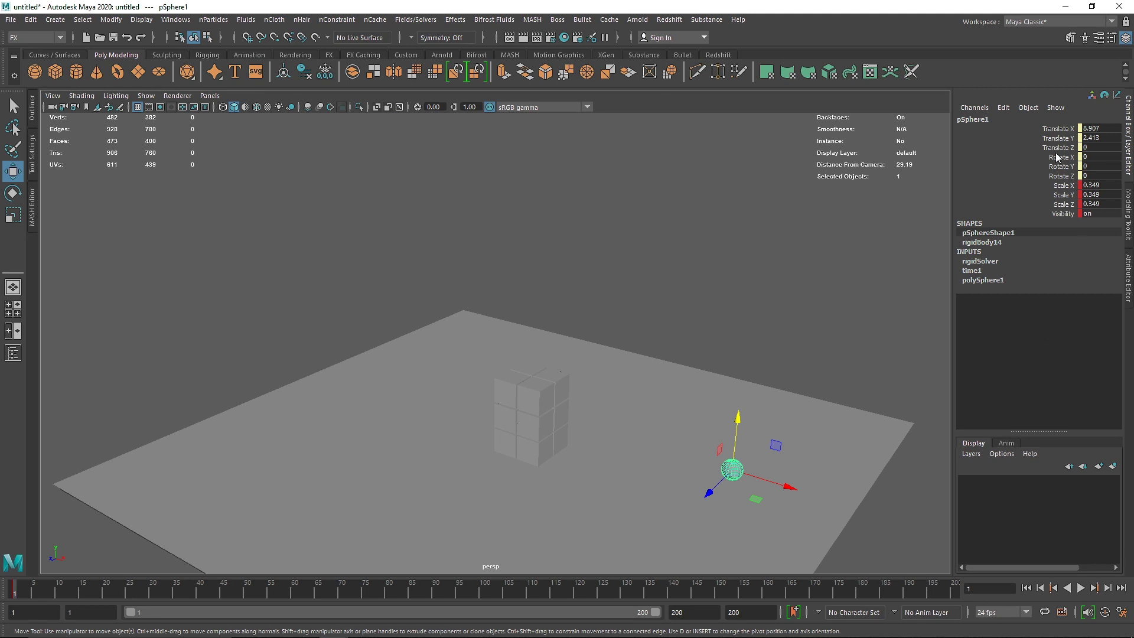
key(alt+v)
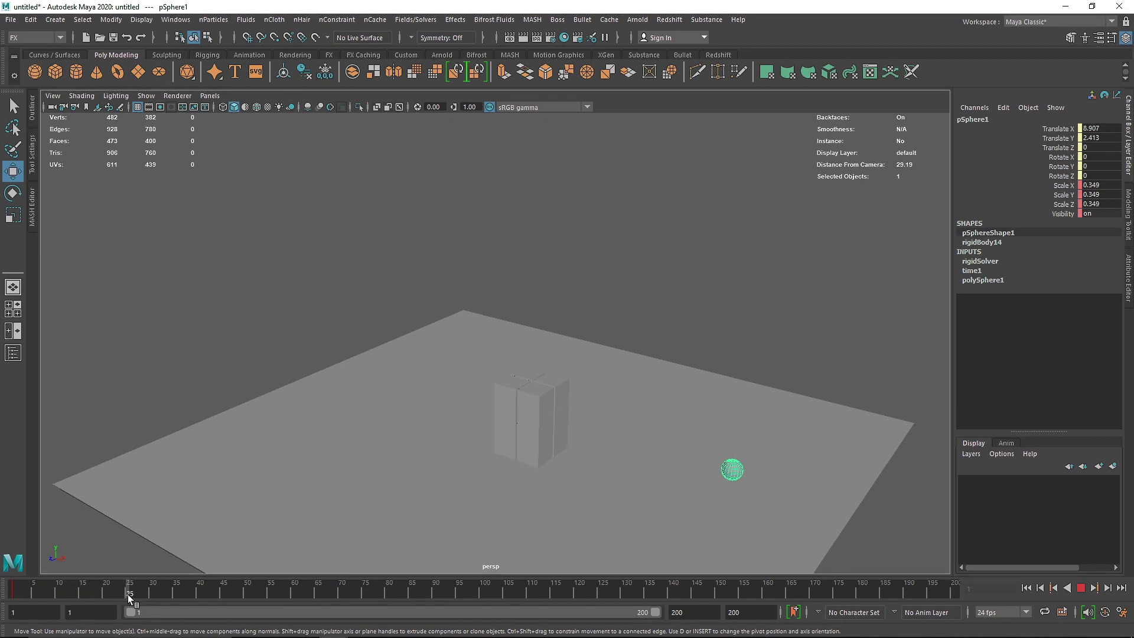
key(alt+v)
drag(813, 480, 456, 408)
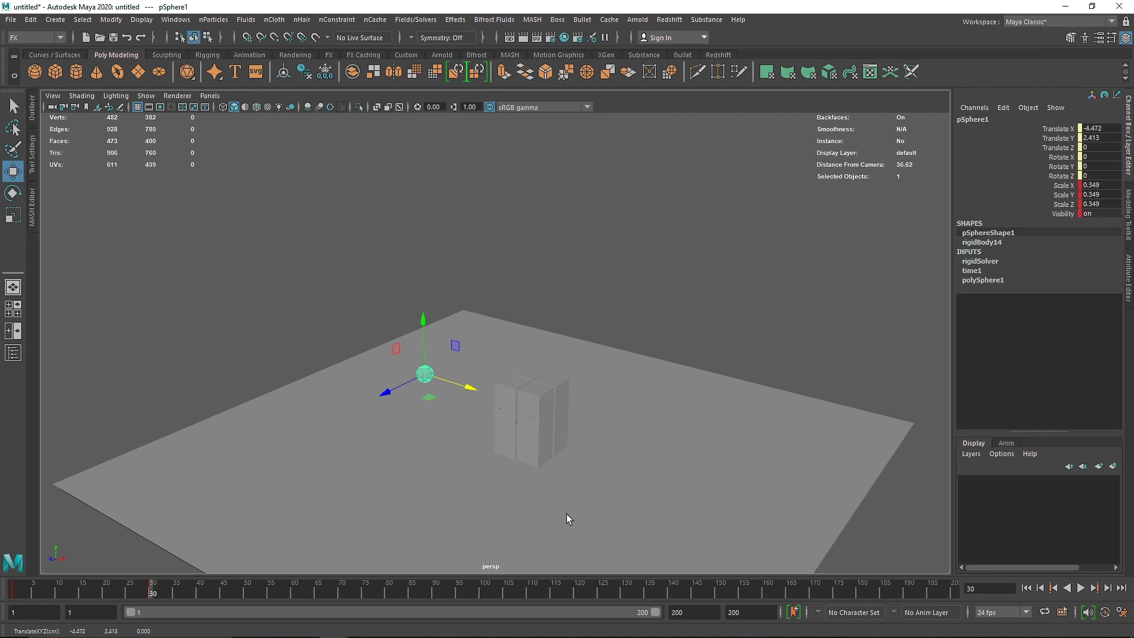
Play the simulation twice, examine how the sphere hits the cube stack, and return to frame 1.
click(1081, 588)
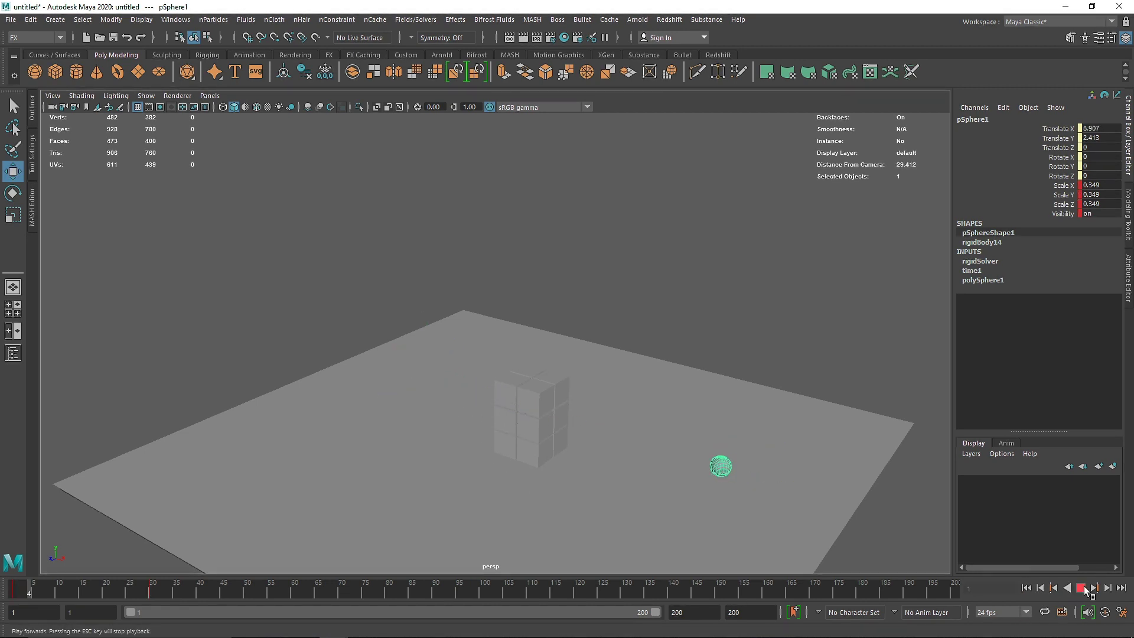
click(1083, 589)
alt+drag(418, 372, 346, 367)
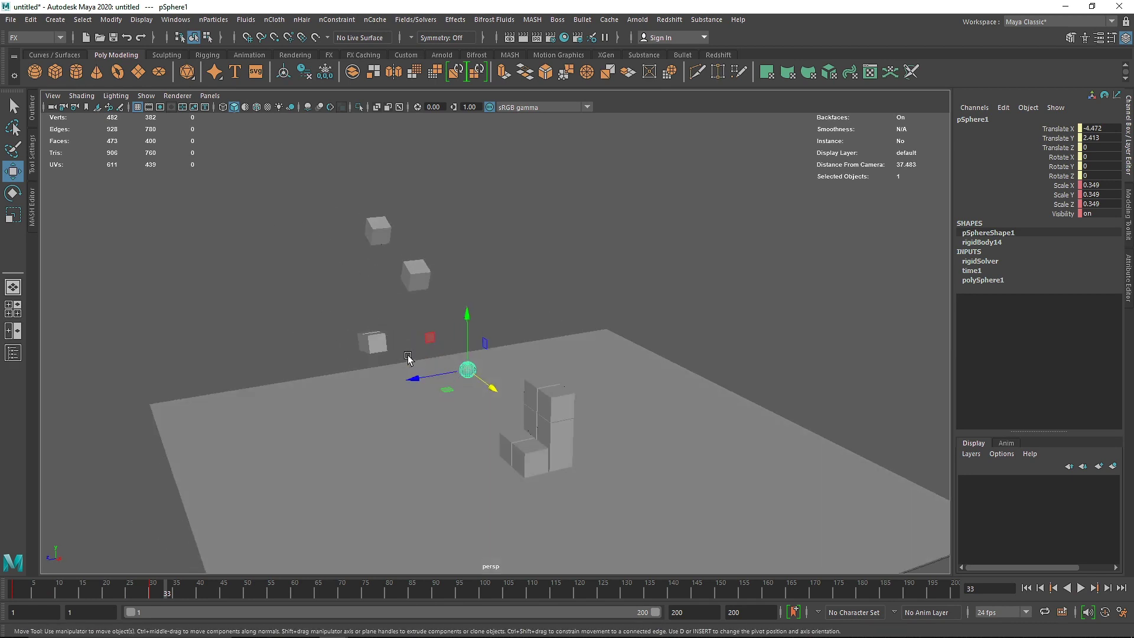
alt+drag(338, 331, 118, 357)
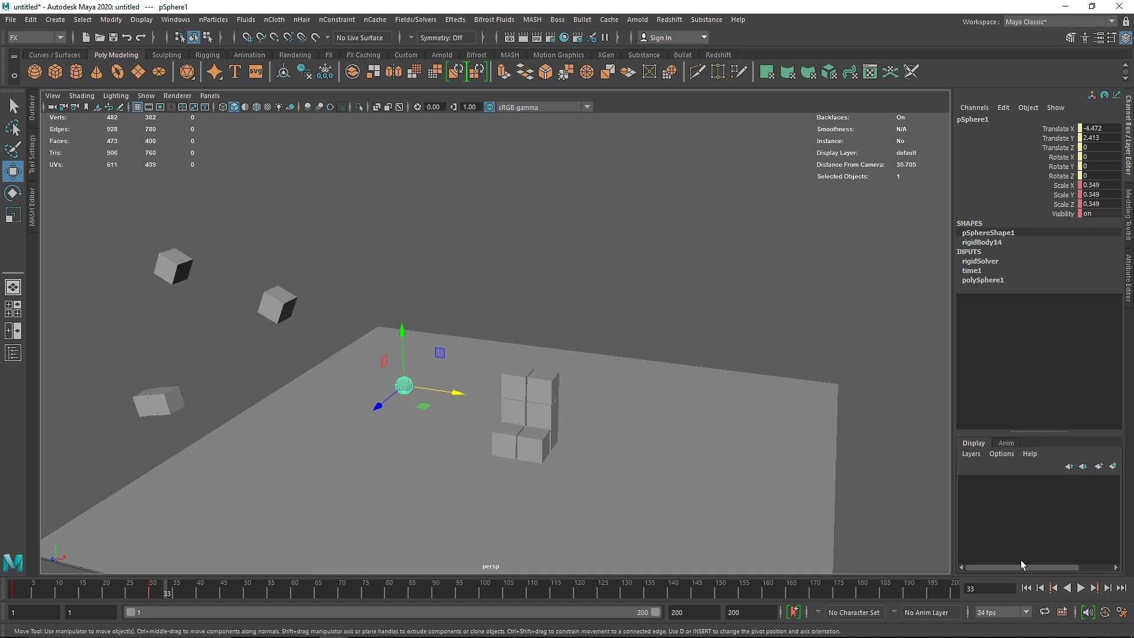
click(1026, 588)
click(1081, 588)
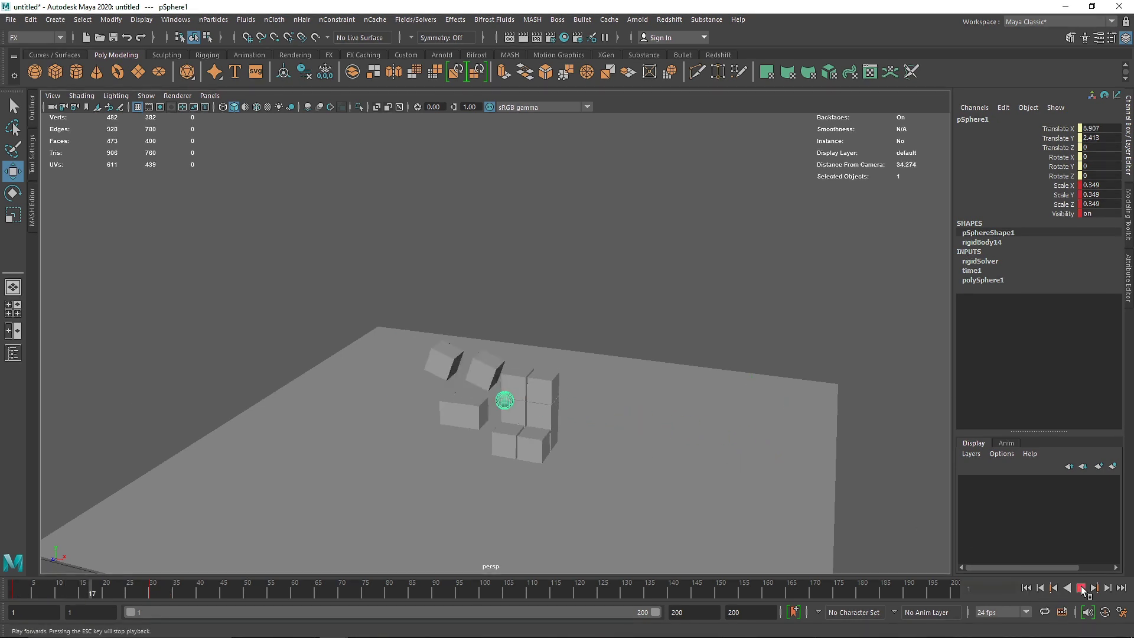
click(1081, 589)
click(1027, 589)
Shift the twelve cubes together with the gravity field to field Translate Z 0.227, play the simulation, and return to frame 1.
alt+drag(667, 470, 520, 473)
drag(464, 370, 579, 471)
shift+click(651, 421)
drag(470, 478, 463, 479)
click(1081, 588)
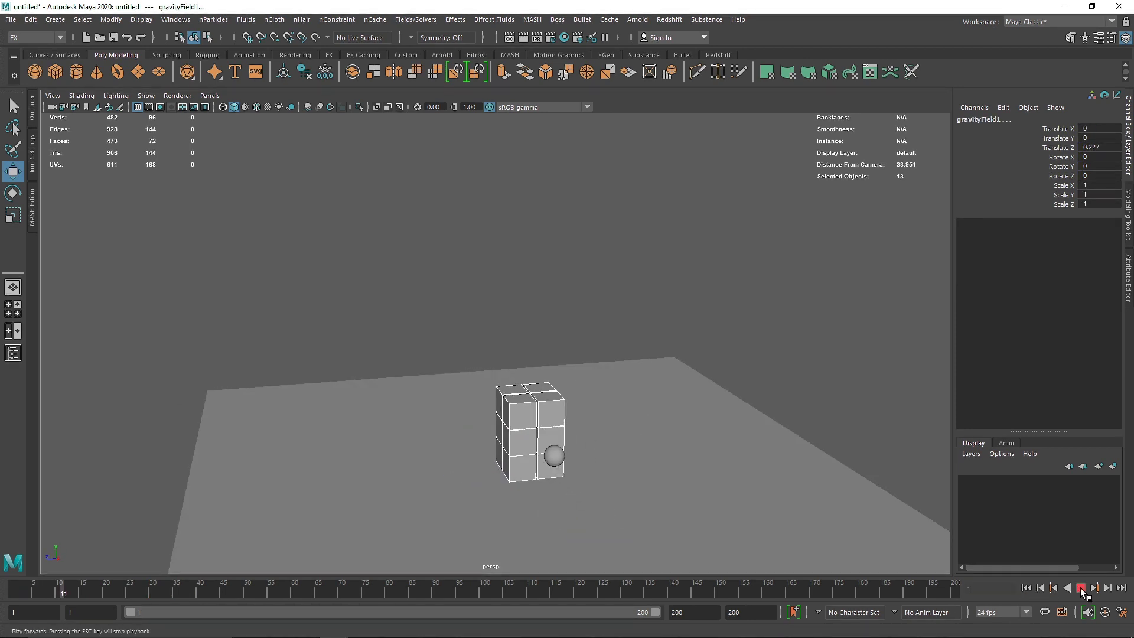
click(1081, 589)
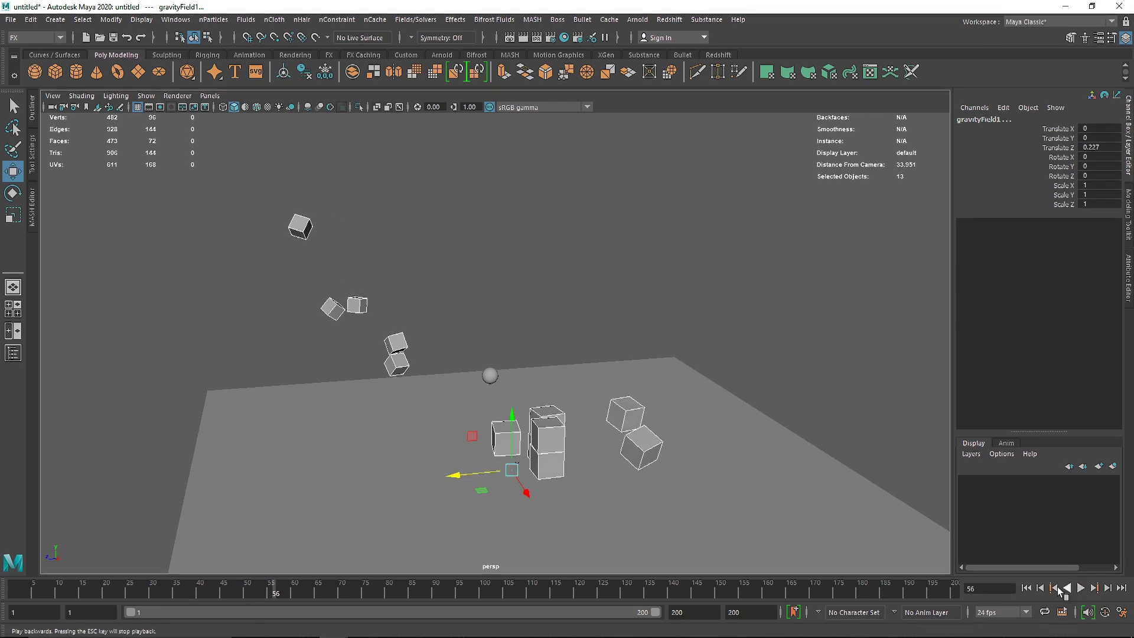
click(1027, 589)
Clear the selection and reselect only the twelve cubes, leaving out the sphere and the gravity field.
alt+drag(596, 477, 502, 478)
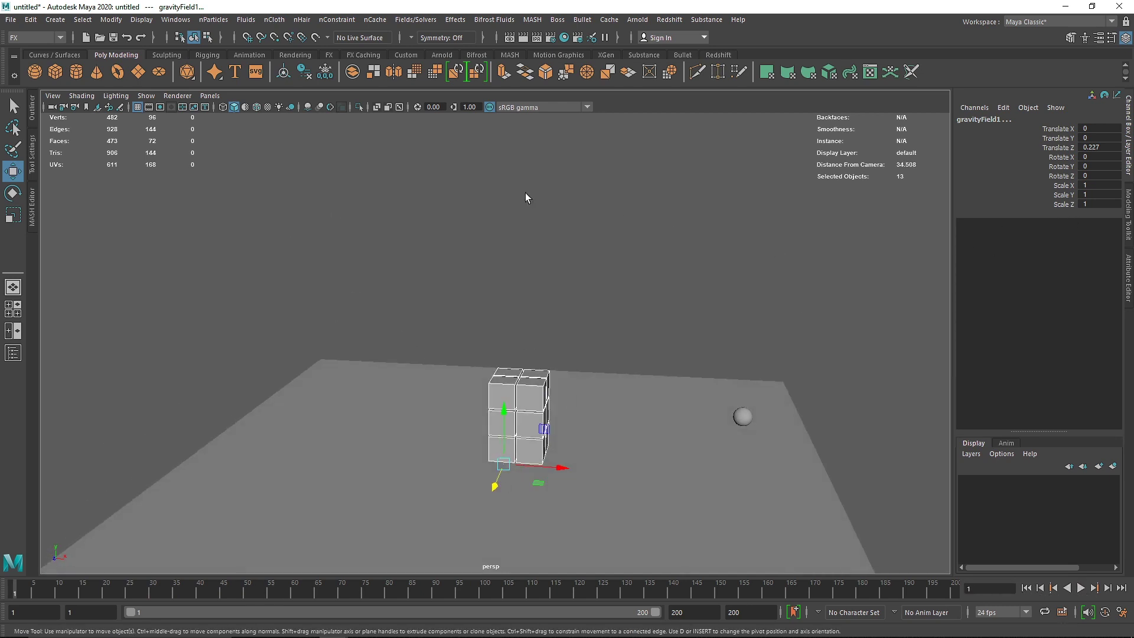
ctrl+shift+drag(349, 321, 616, 472)
ctrl+click(622, 440)
key(ctrl+a)
click(637, 288)
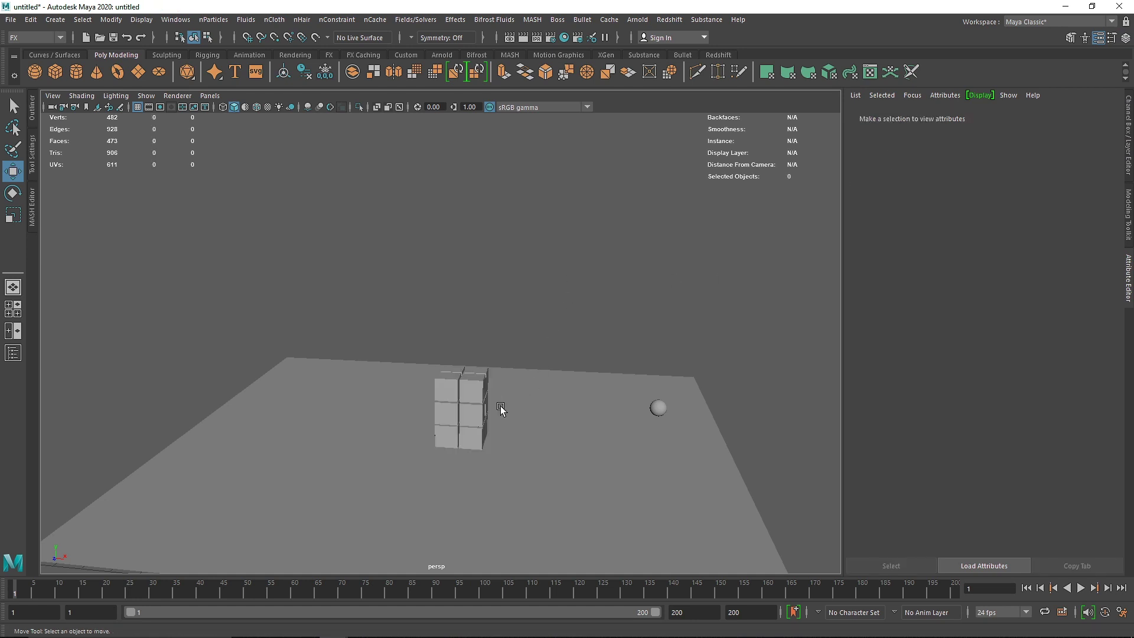
alt+drag(352, 388, 361, 380)
key(space)
key(space)
drag(597, 298, 375, 139)
key(space)
key(space)
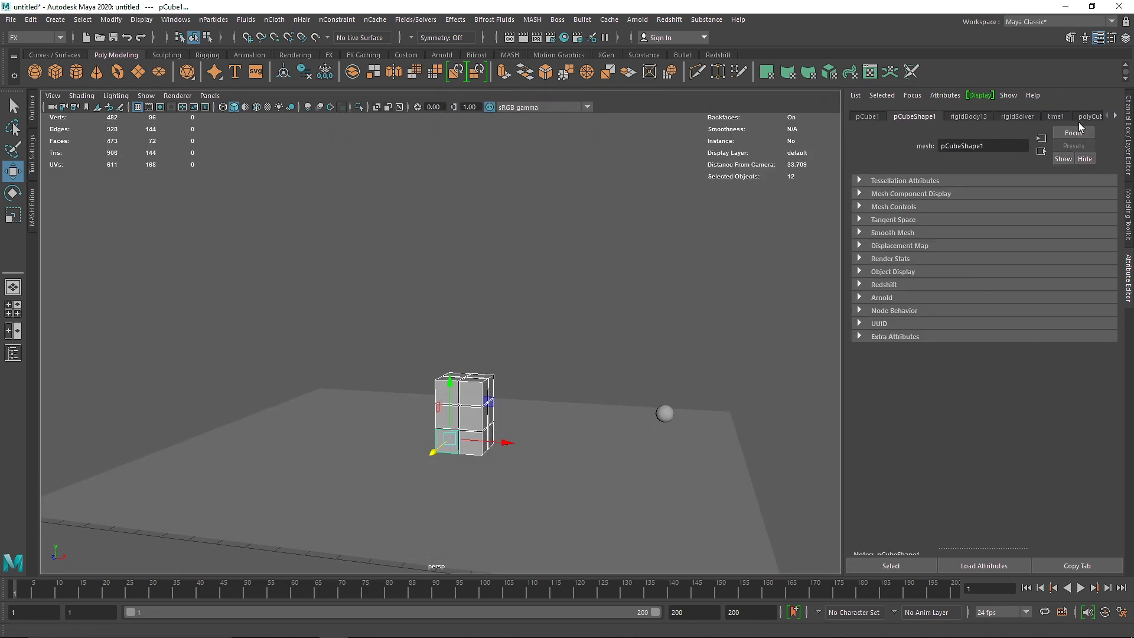
Set the cubes' rigid body mass to 50, bounciness to 0.1, and static and dynamic friction to 0.5.
click(967, 117)
key(ctrl+a)
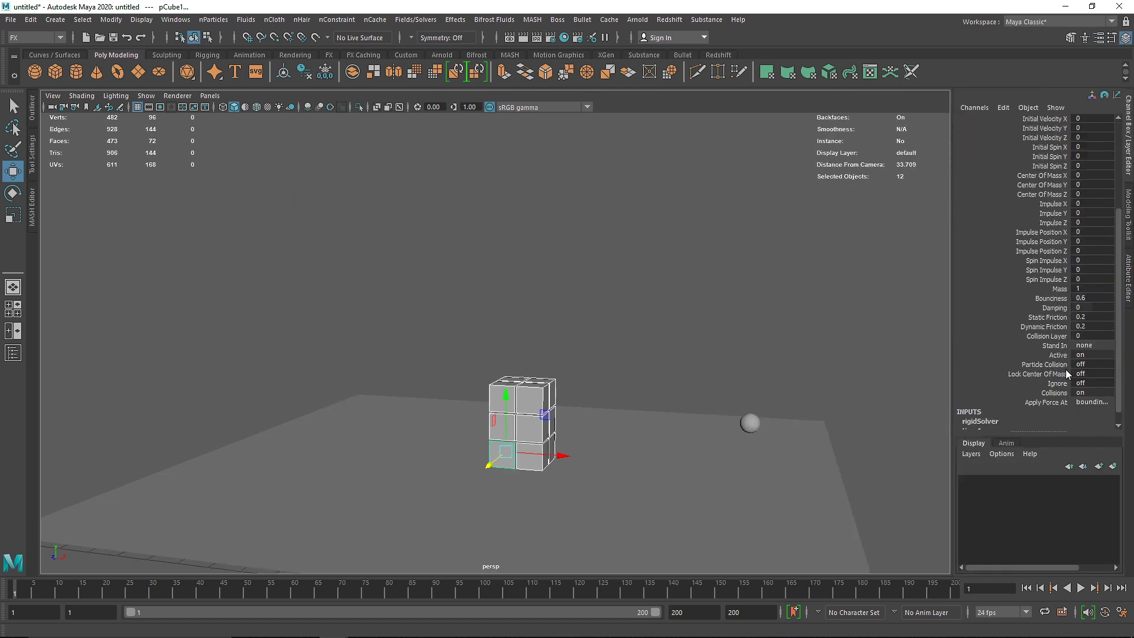
click(1088, 299)
click(1089, 317)
click(1090, 325)
alt+drag(630, 330, 600, 367)
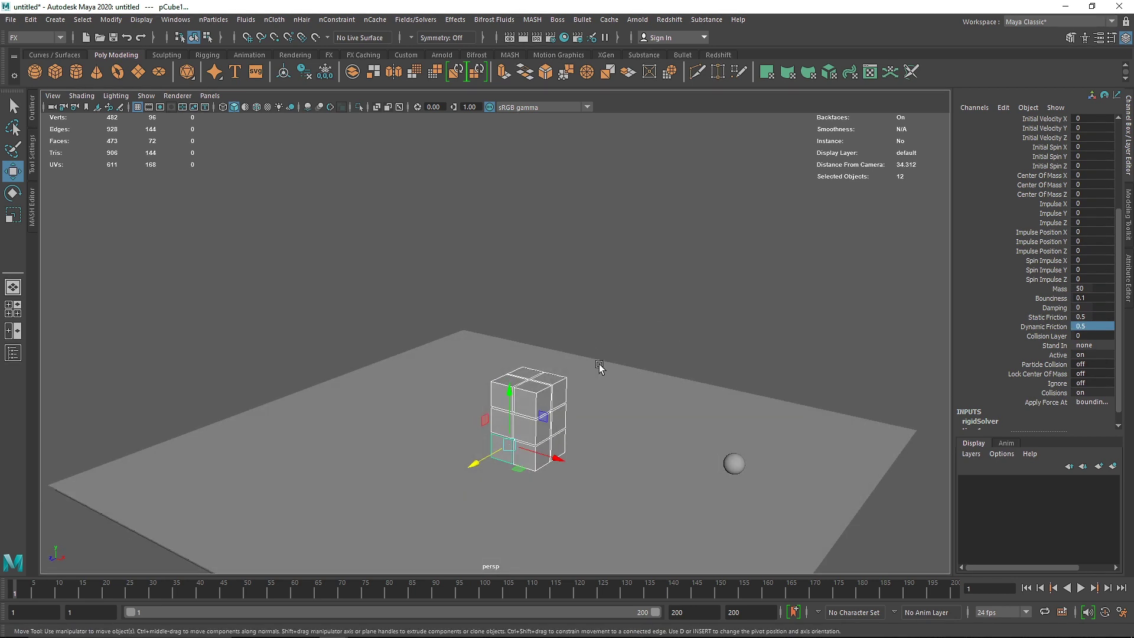
Play the simulation to check the heavier cubes' reaction to the sphere, and return to frame 1.
click(1084, 590)
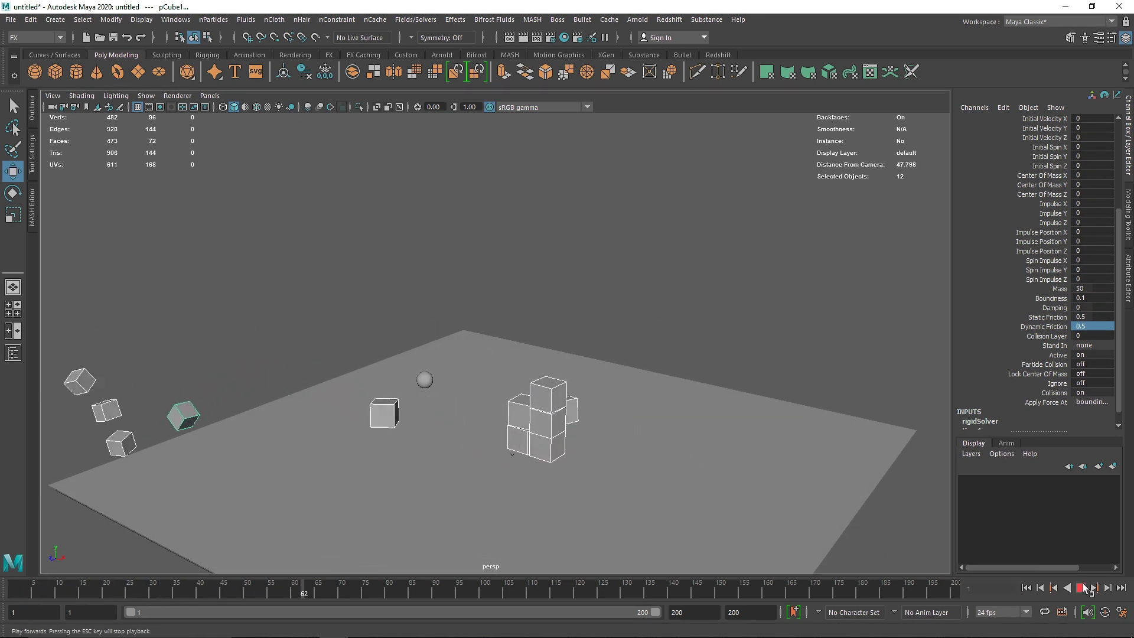
click(1084, 588)
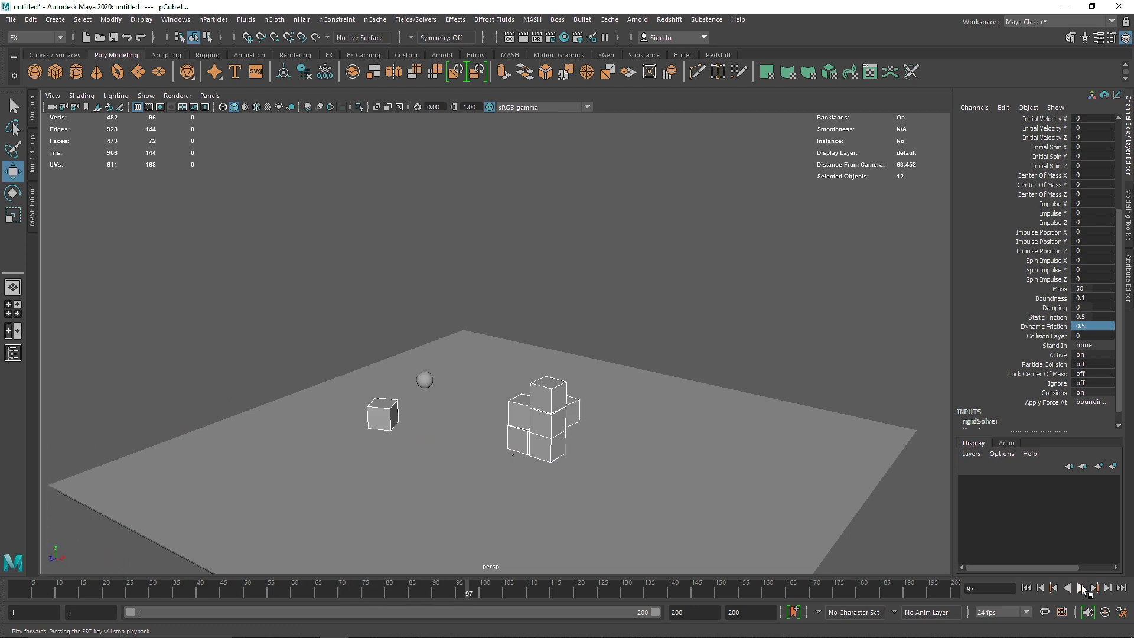
click(1027, 589)
Set the cubes' mass to 500, play the simulation, and return to frame 1.
double_click(1098, 289)
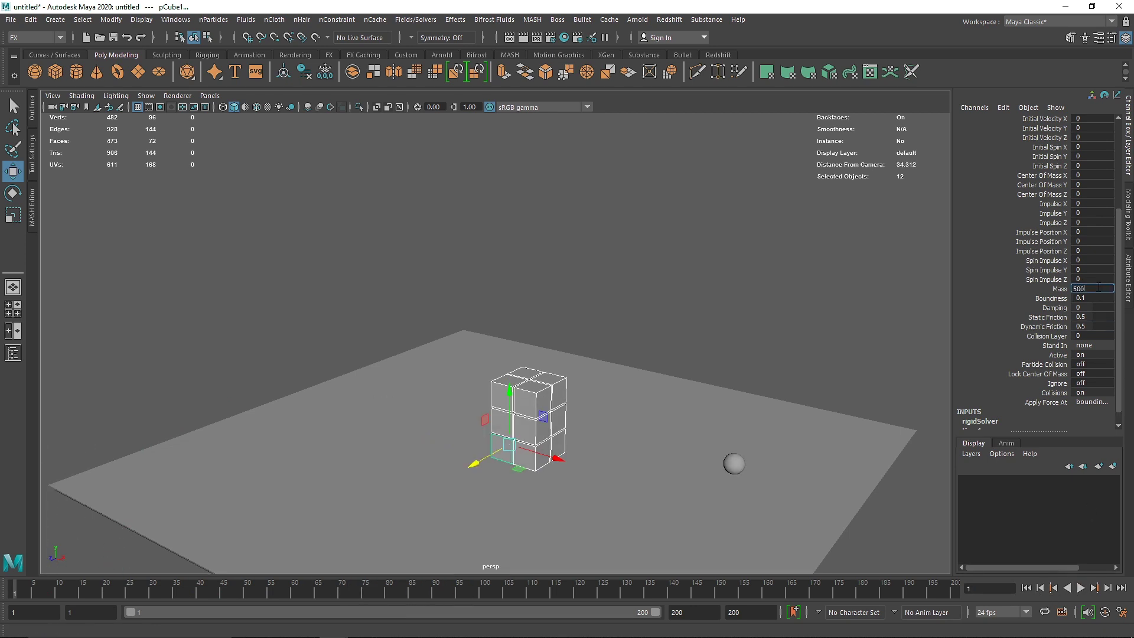
key(Return)
click(1081, 589)
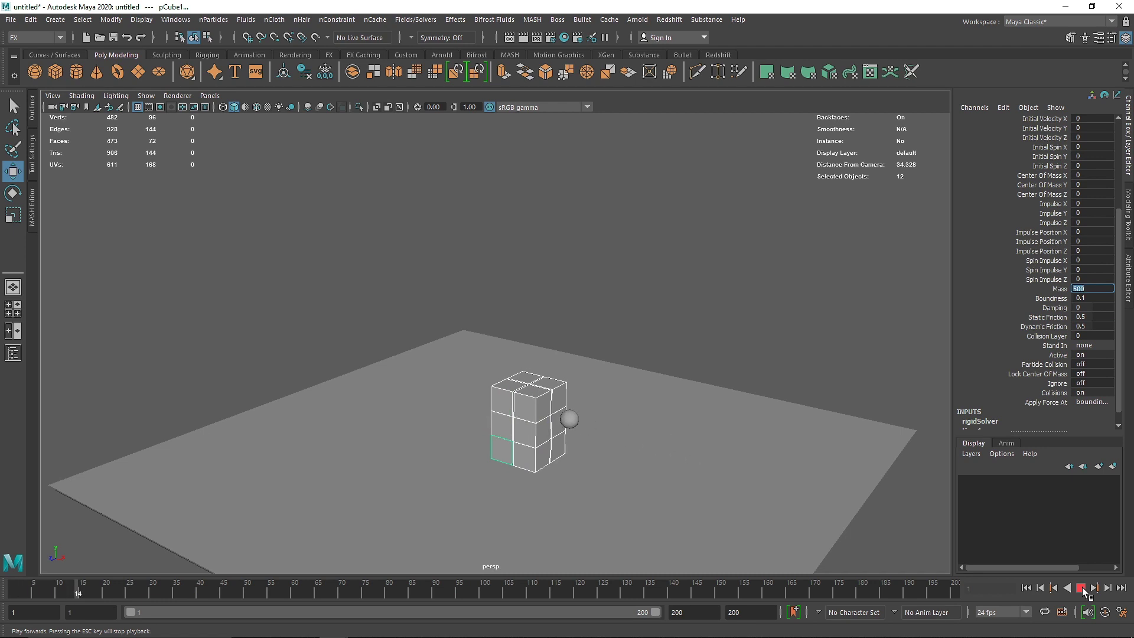
click(1081, 588)
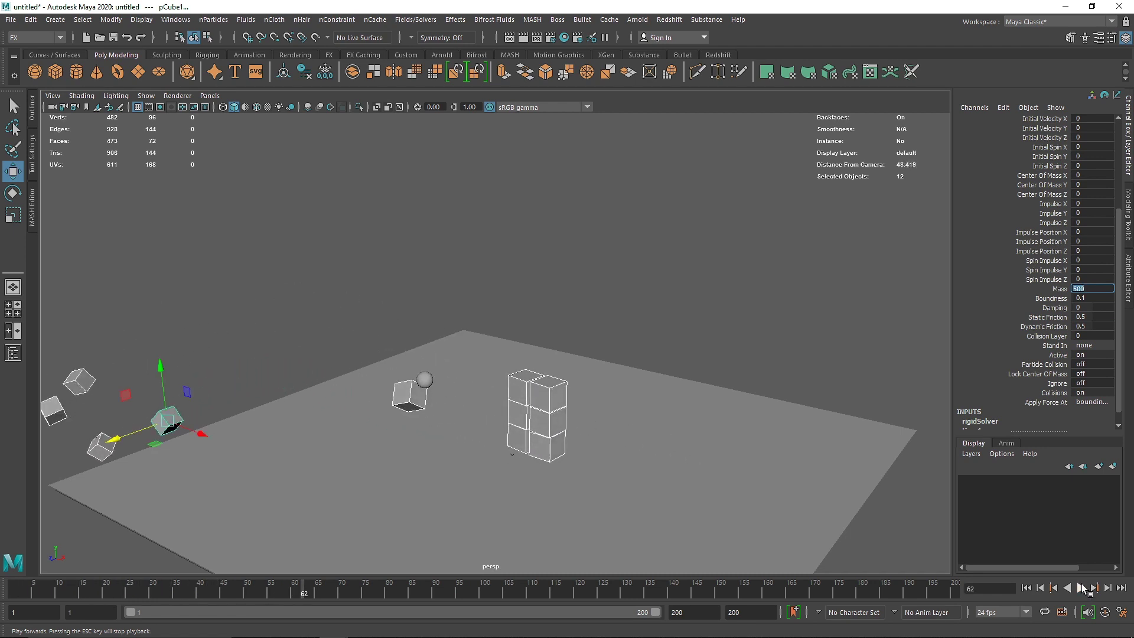
click(1026, 588)
Move the twelve cubes along Z by 0.509 in the side view so the stack is centred on the sphere.
scroll(434, 402, down, 3)
alt+drag(434, 402, 414, 435)
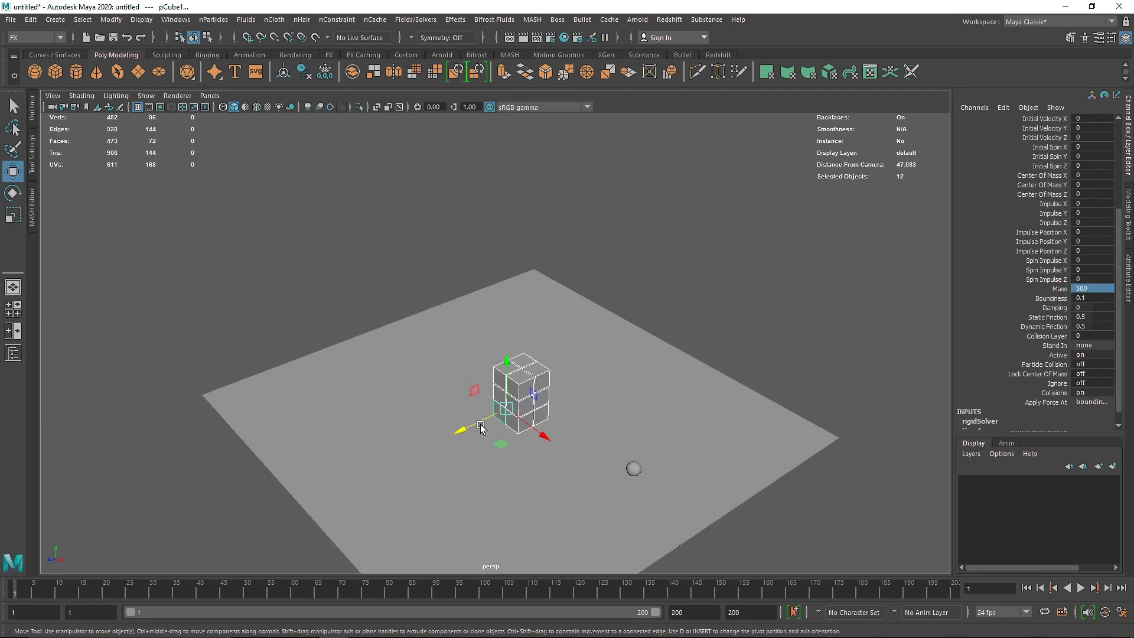
key(space)
key(space)
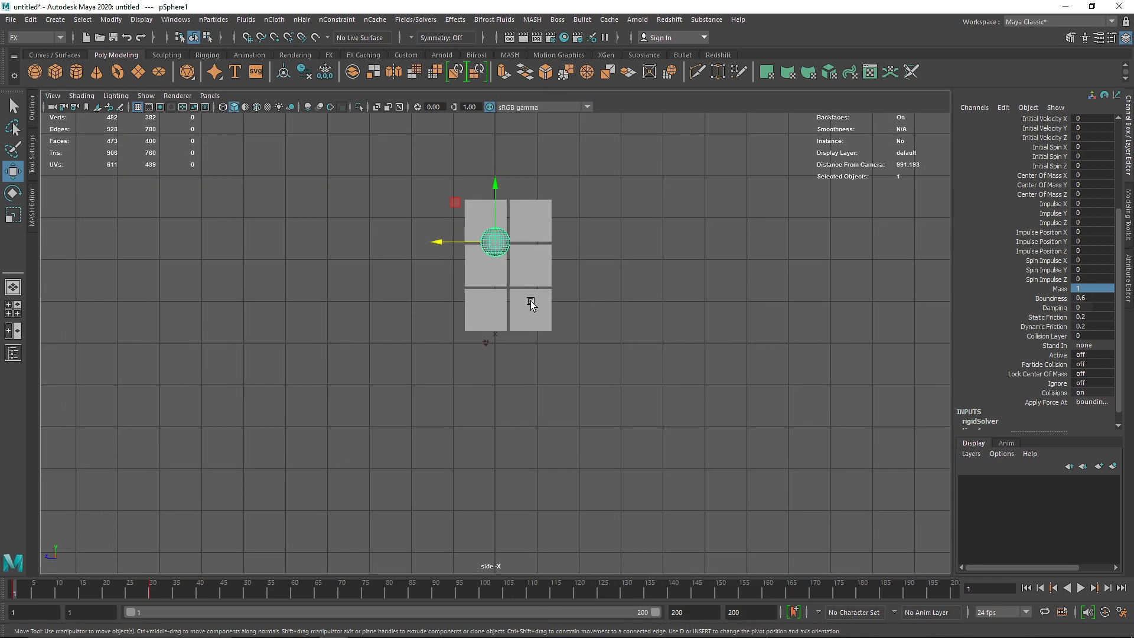
drag(632, 298, 451, 232)
shift+click(497, 238)
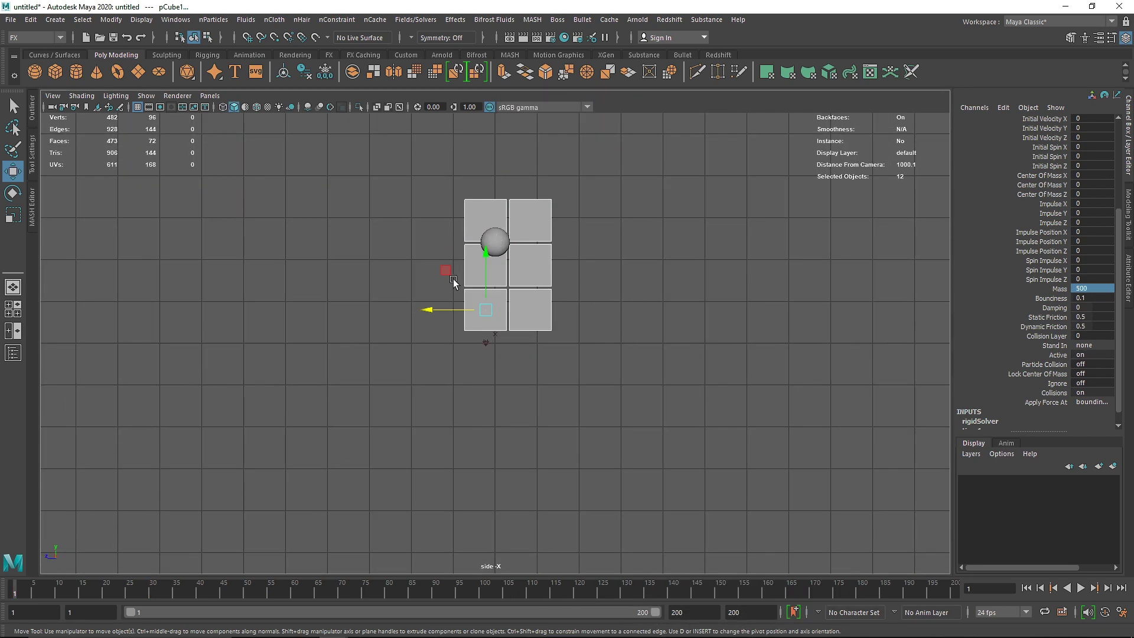
drag(438, 309, 427, 312)
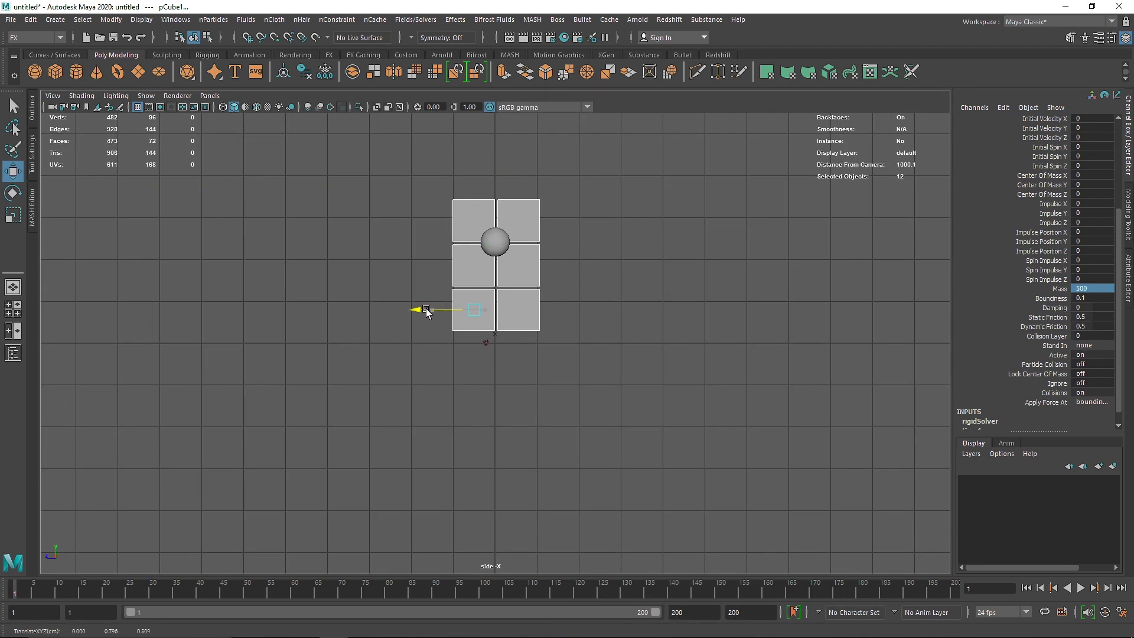
key(space)
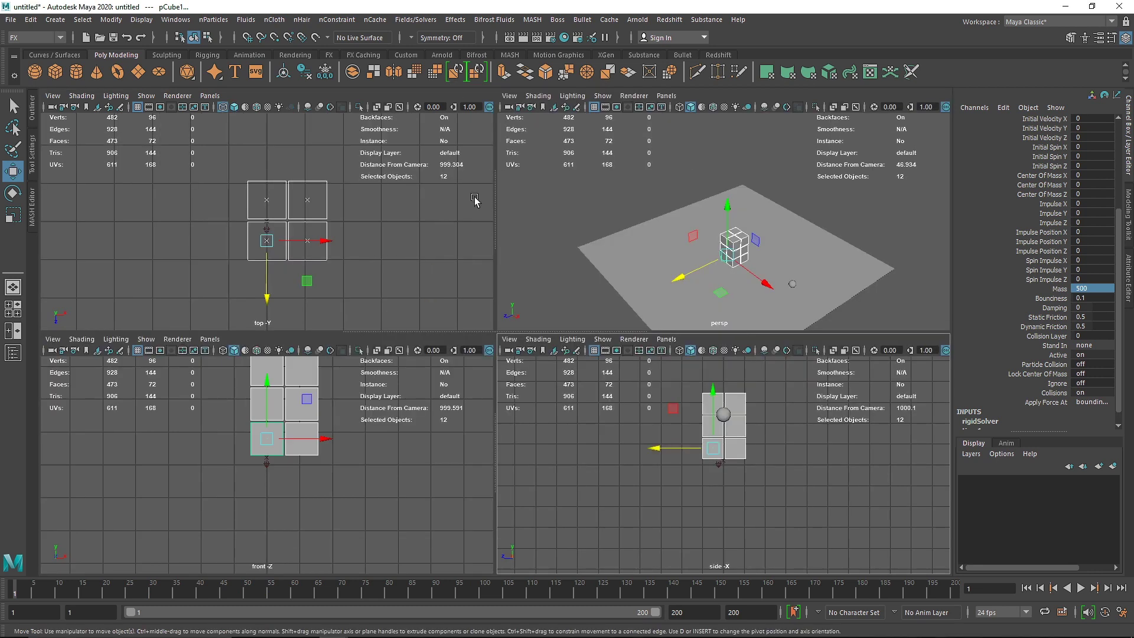
key(space)
Set the cubes' bounciness to 0 and damping to 0.2, play the simulation, and rewind it to the start.
scroll(618, 341, up, 3)
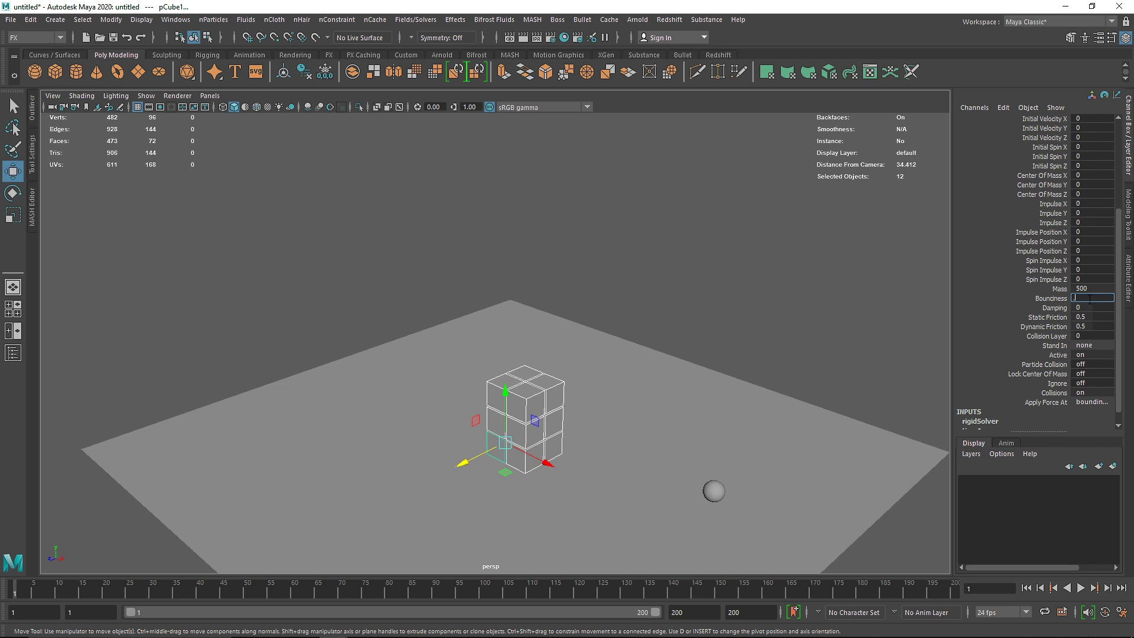
key(BackSpace)
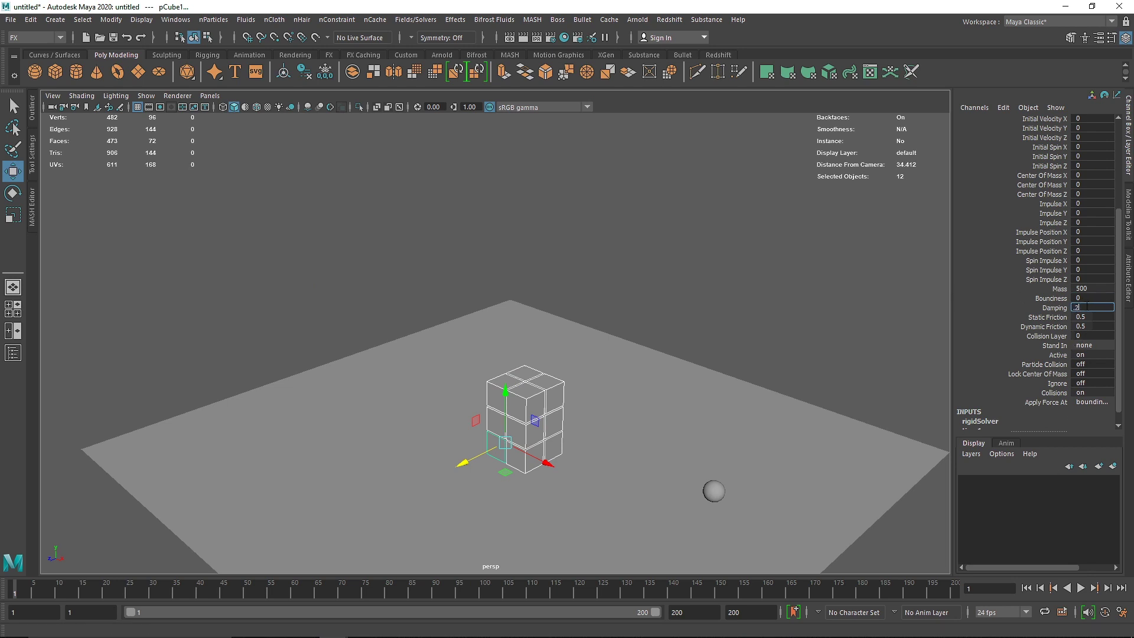
click(1080, 587)
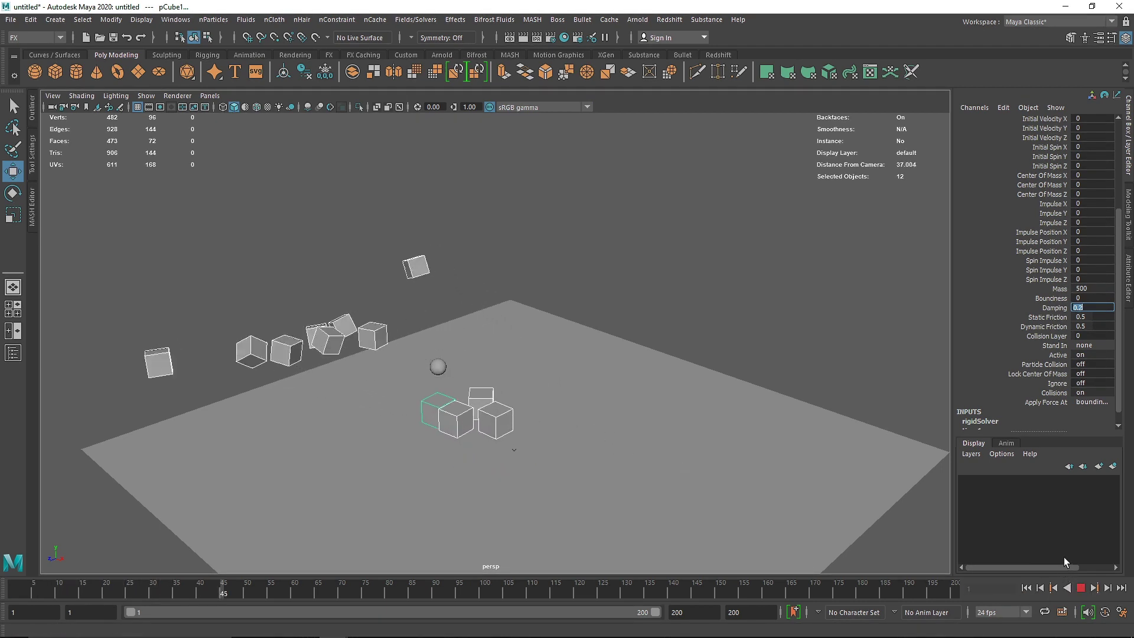
alt+drag(451, 473, 442, 521)
scroll(451, 479, down, 5)
click(1028, 588)
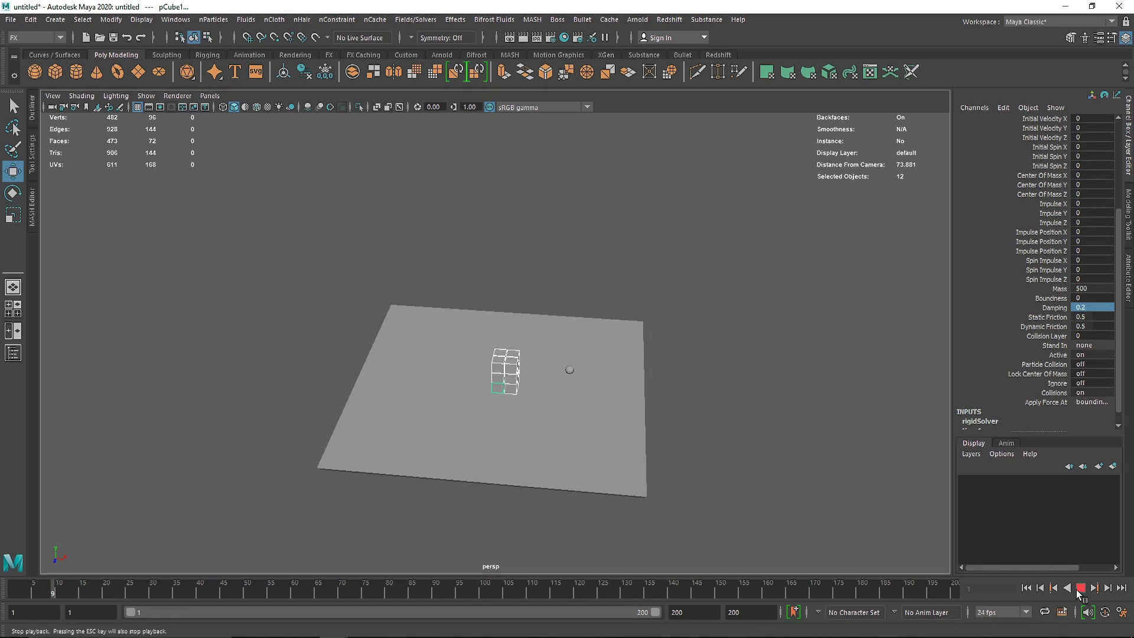
Lengthen the ground plane by pulling its edge on the far side of the cubes outward along X, and play the simulation.
click(451, 418)
right_drag(410, 265, 410, 248)
click(365, 362)
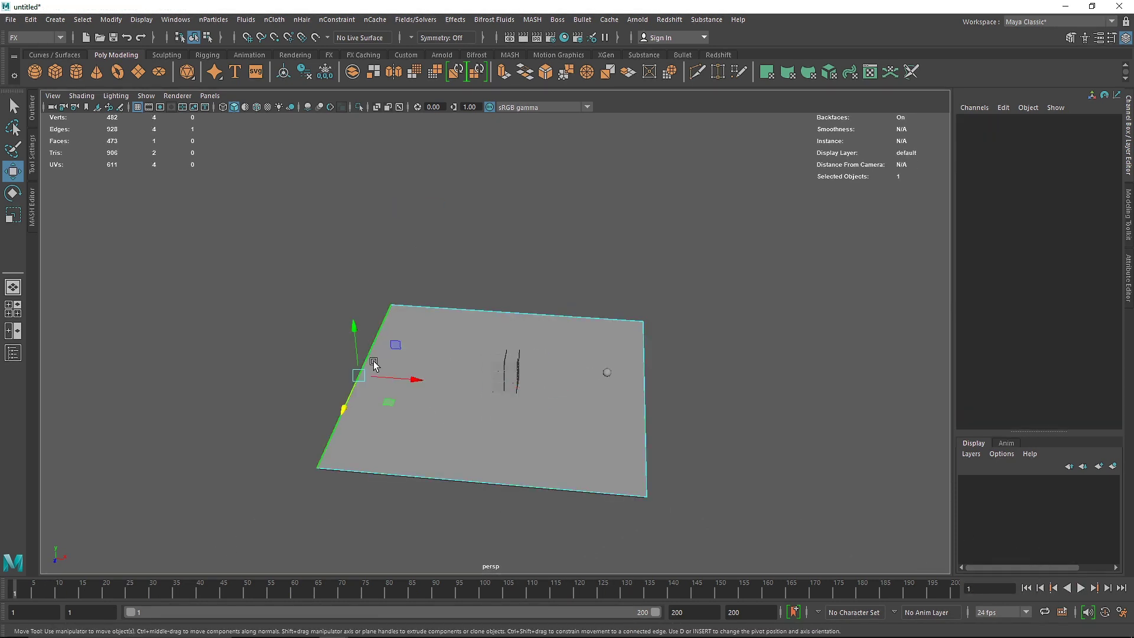
drag(400, 379, 109, 338)
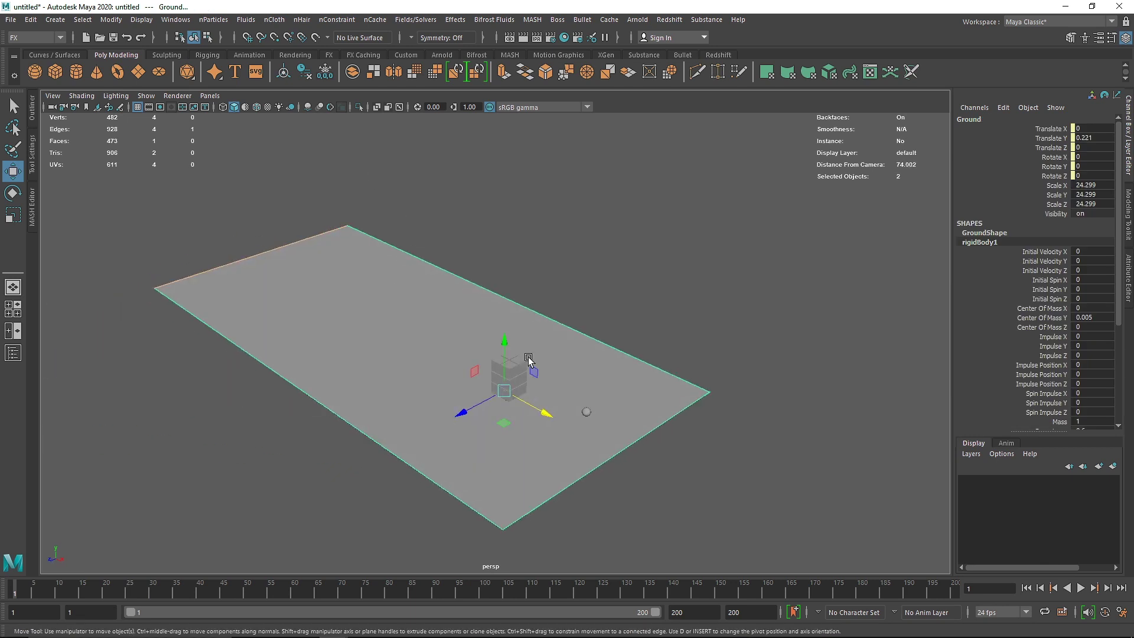
click(1081, 588)
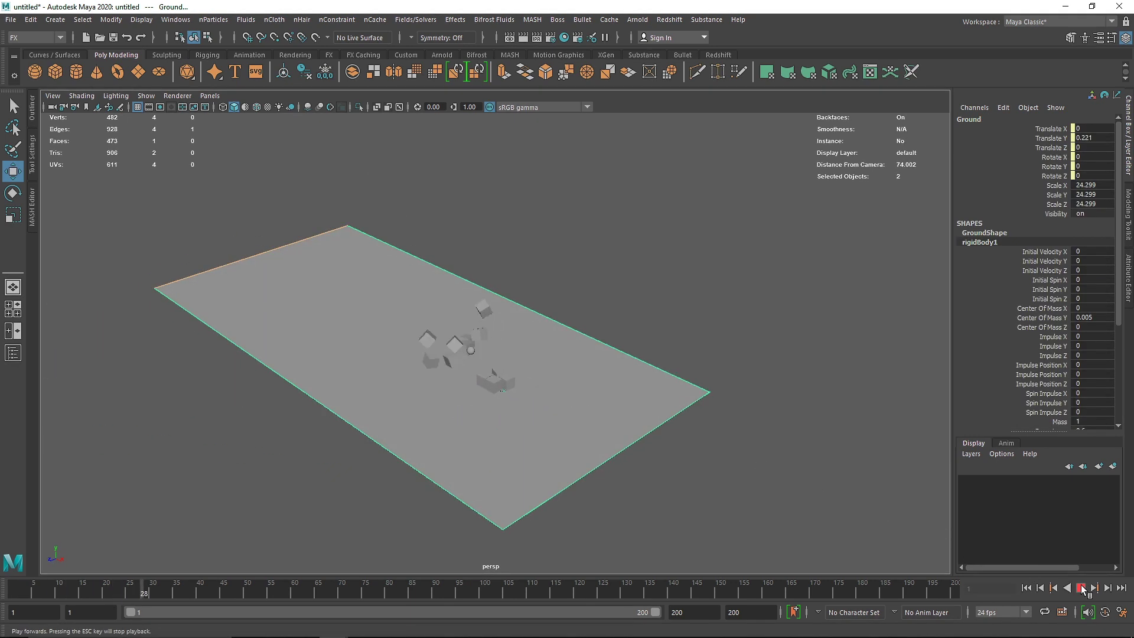
click(1082, 588)
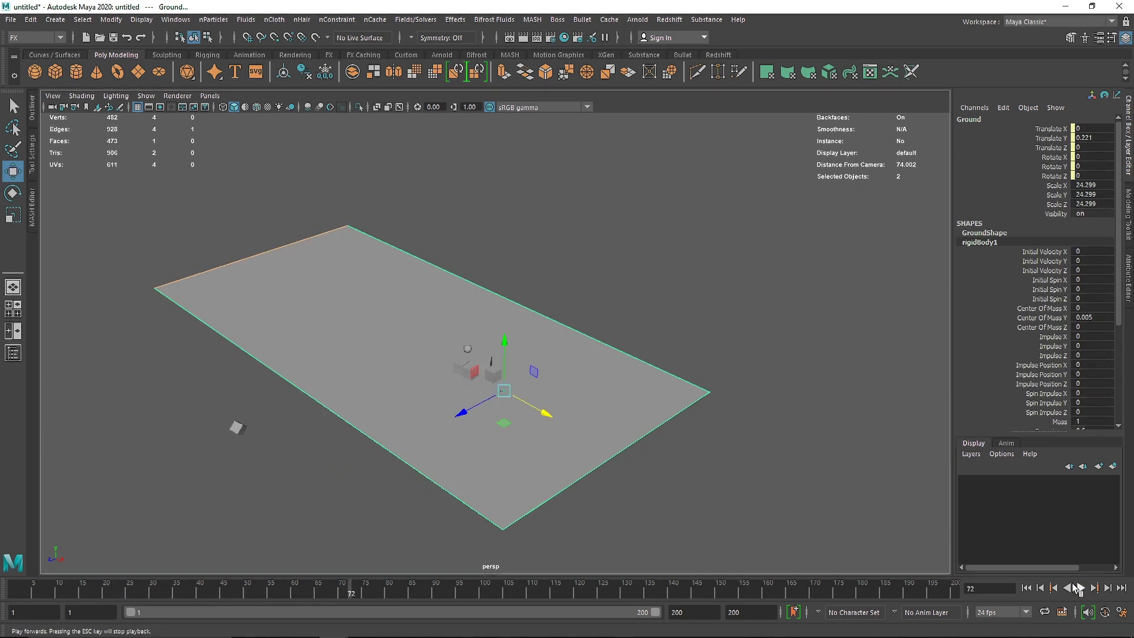
Rewind the simulation to frame 1 and try to make the lengthened ground plane a passive rigid body again.
click(1026, 588)
click(833, 494)
click(335, 357)
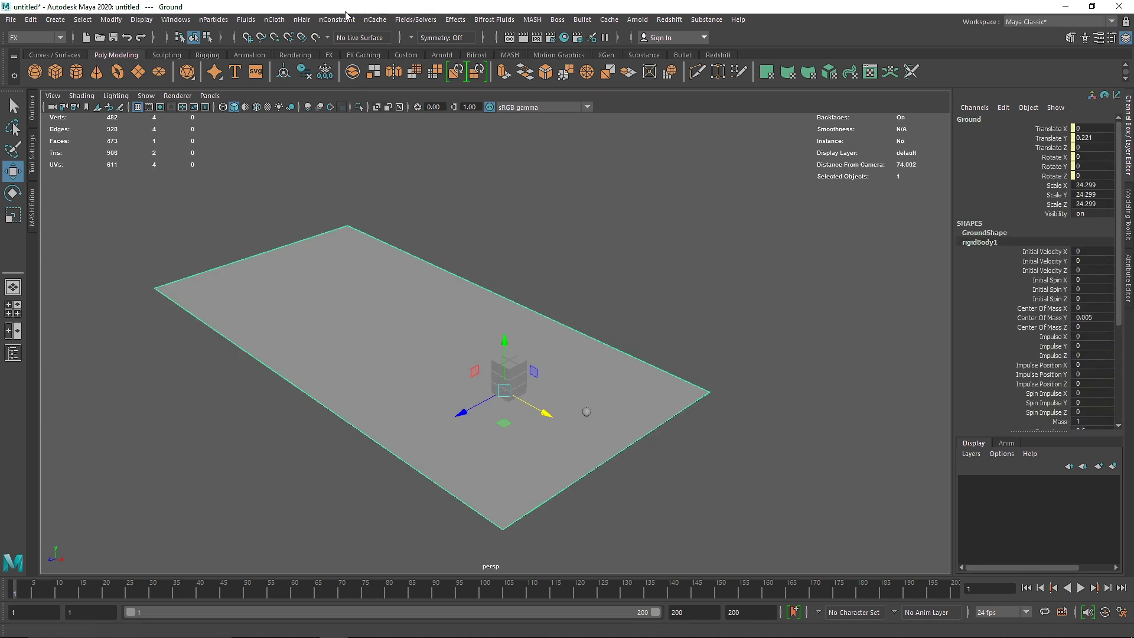
click(416, 19)
click(463, 295)
alt+drag(473, 314, 573, 404)
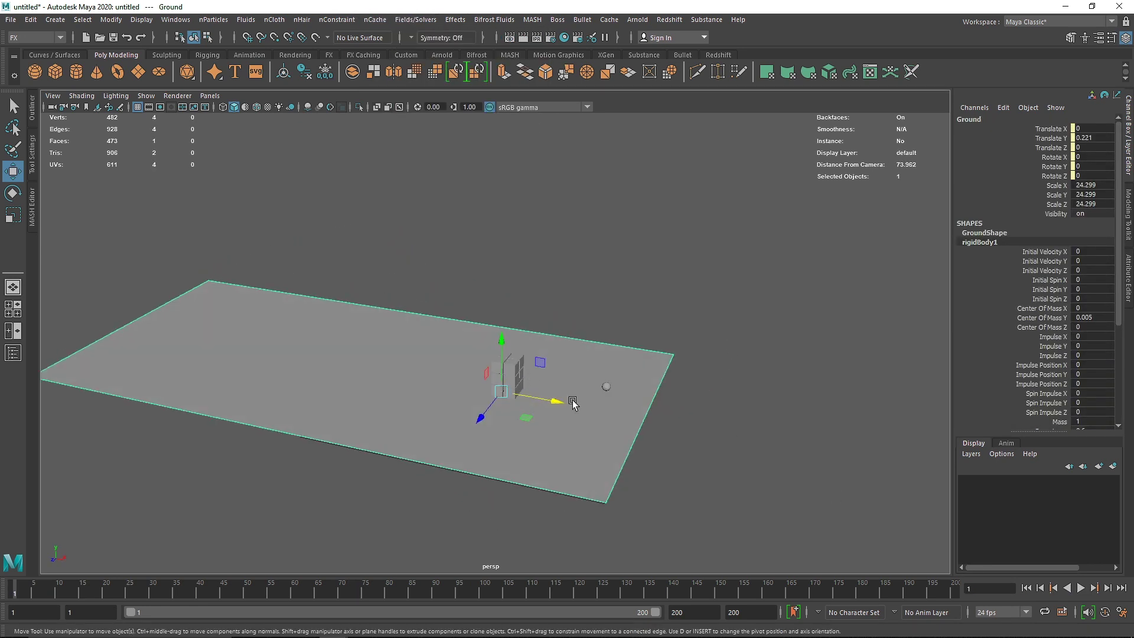
Play the simulation to check how the cubes collide with the lengthened ground plane, and rewind it to frame 1.
click(1081, 588)
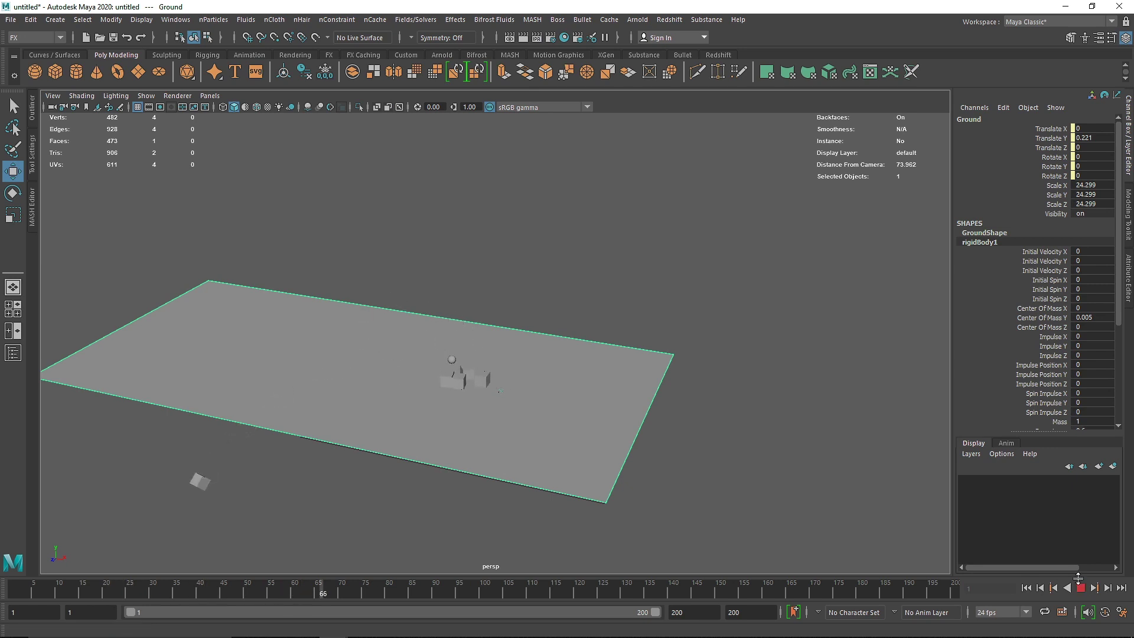
alt+drag(560, 385, 575, 398)
click(1080, 588)
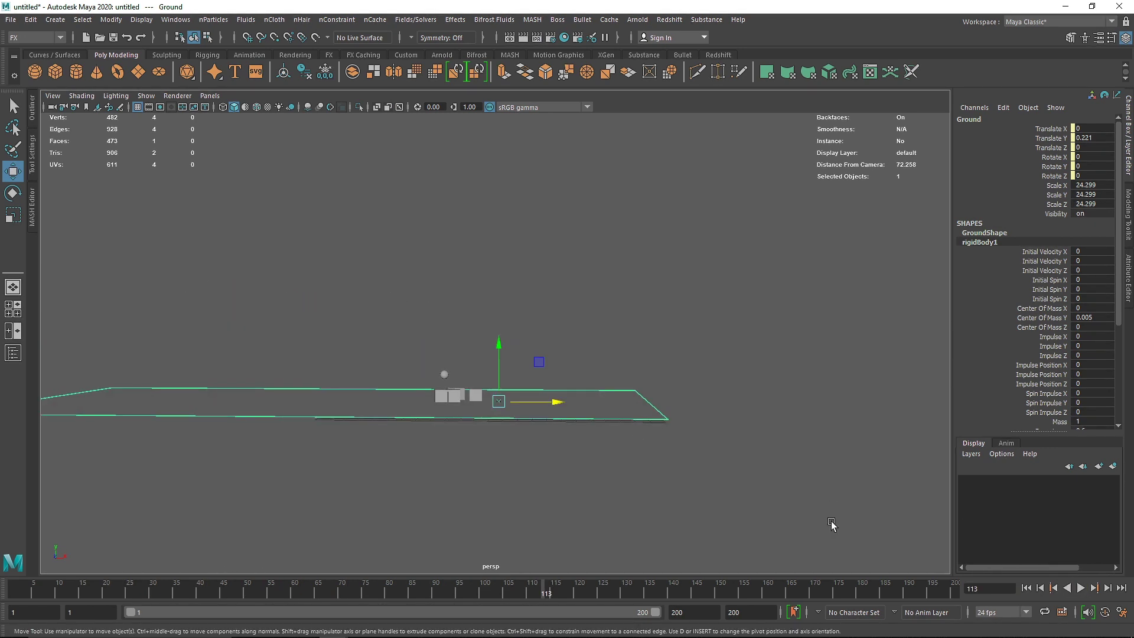
alt+drag(521, 481, 463, 493)
scroll(437, 412, down, 2)
alt+drag(435, 408, 418, 443)
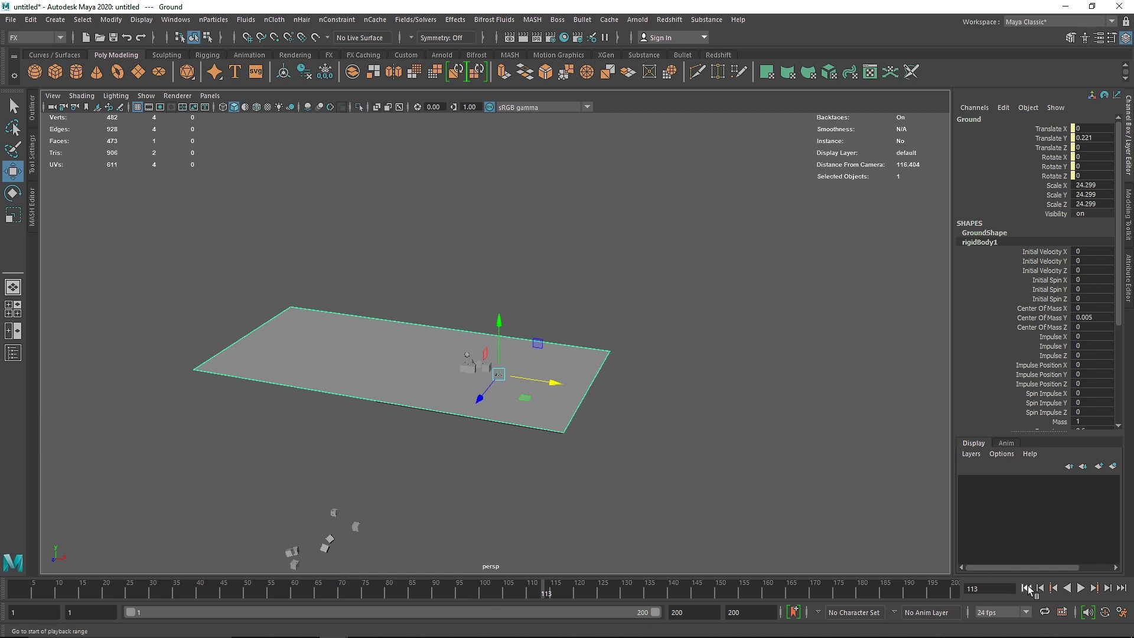
click(1027, 588)
scroll(316, 367, up, 3)
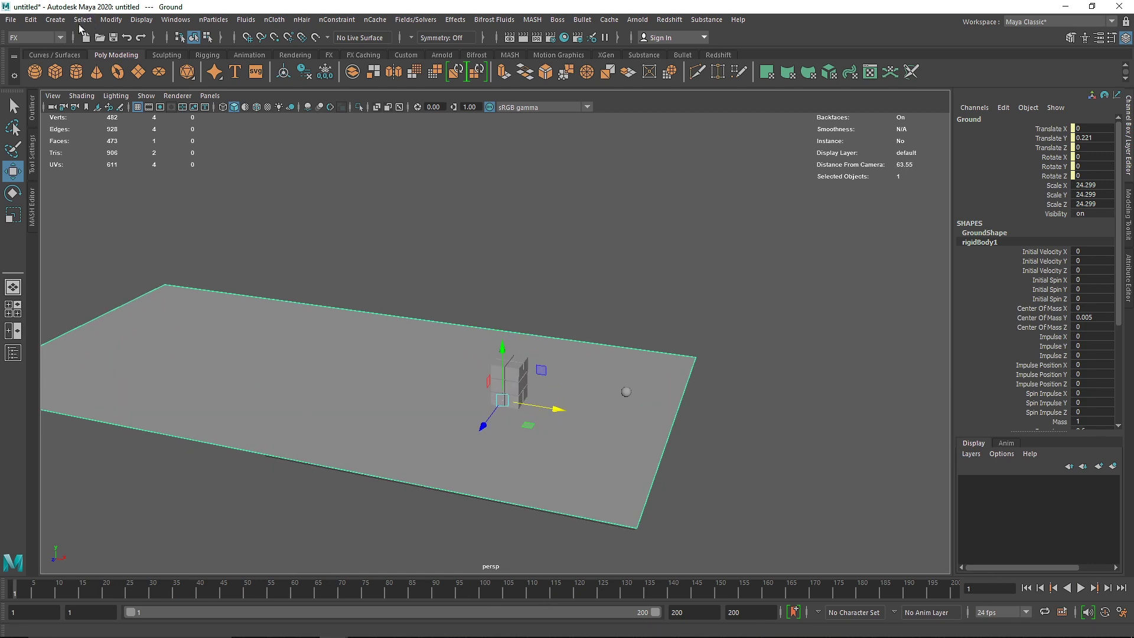
Delete the rigid body from the ground plane with Delete by Type.
click(27, 21)
click(66, 21)
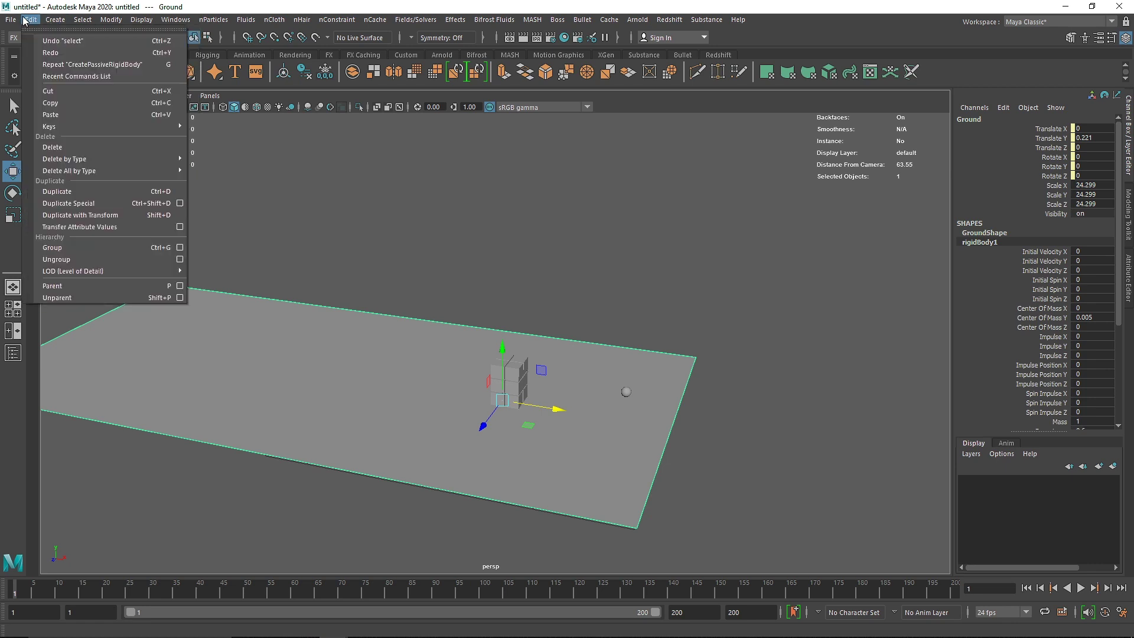
mouse_move(161, 160)
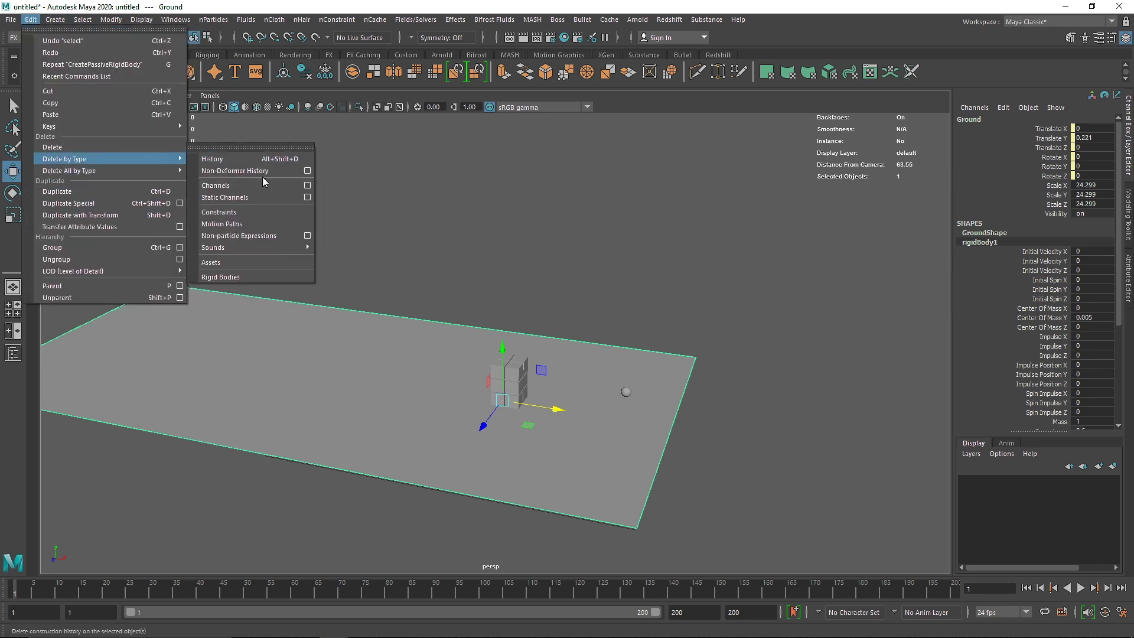
click(234, 275)
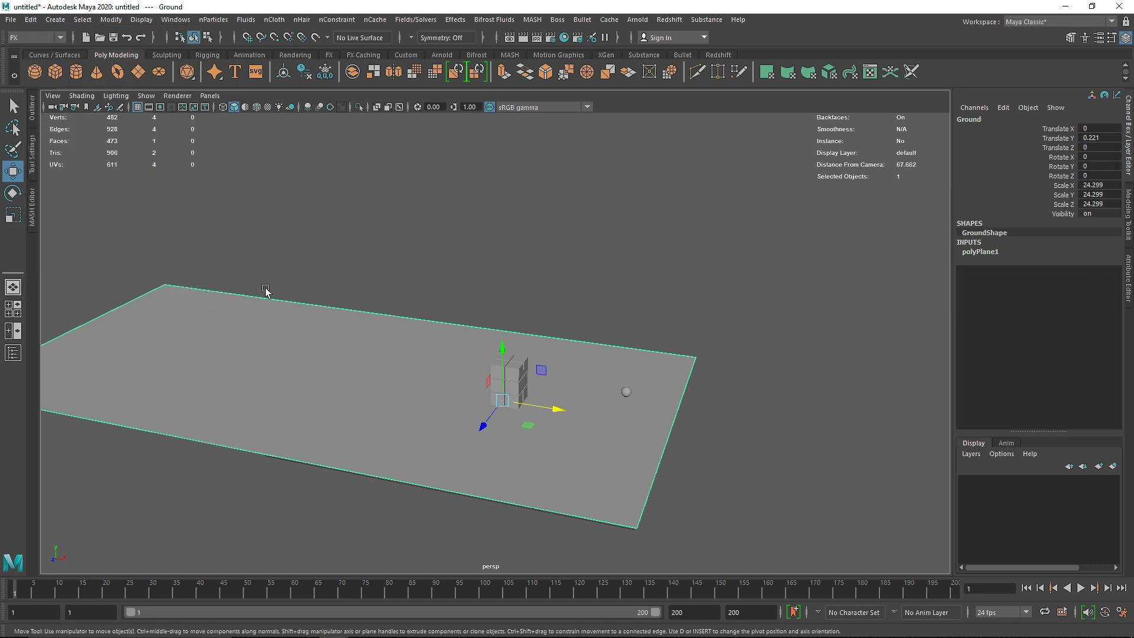
Delete the ground plane's construction history and centre its pivot.
click(1128, 290)
click(273, 244)
click(281, 369)
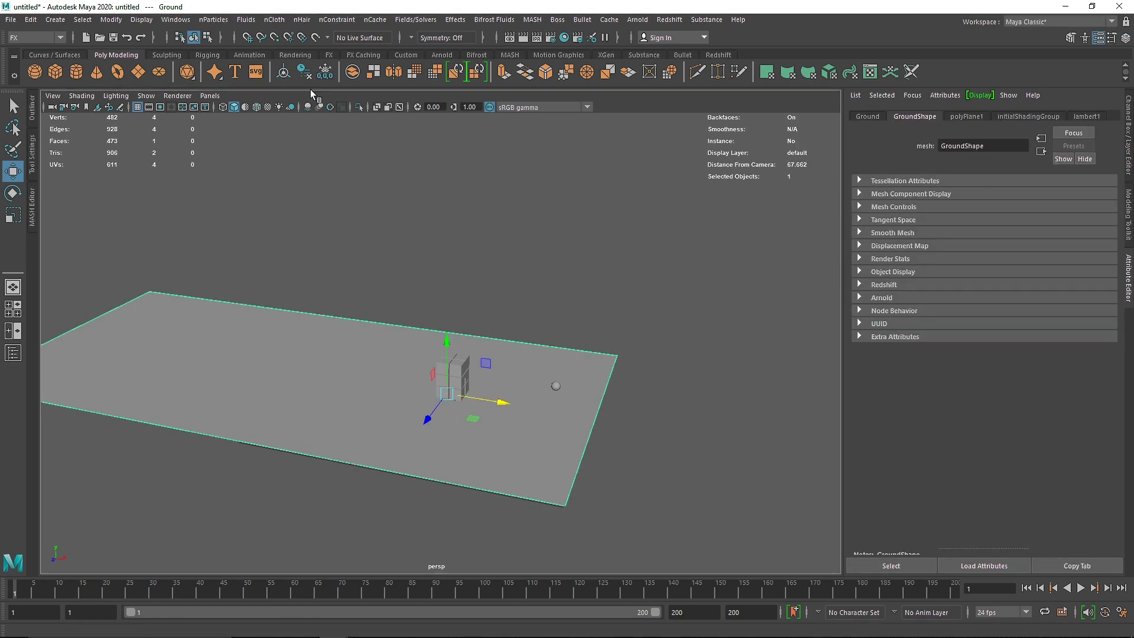
click(304, 72)
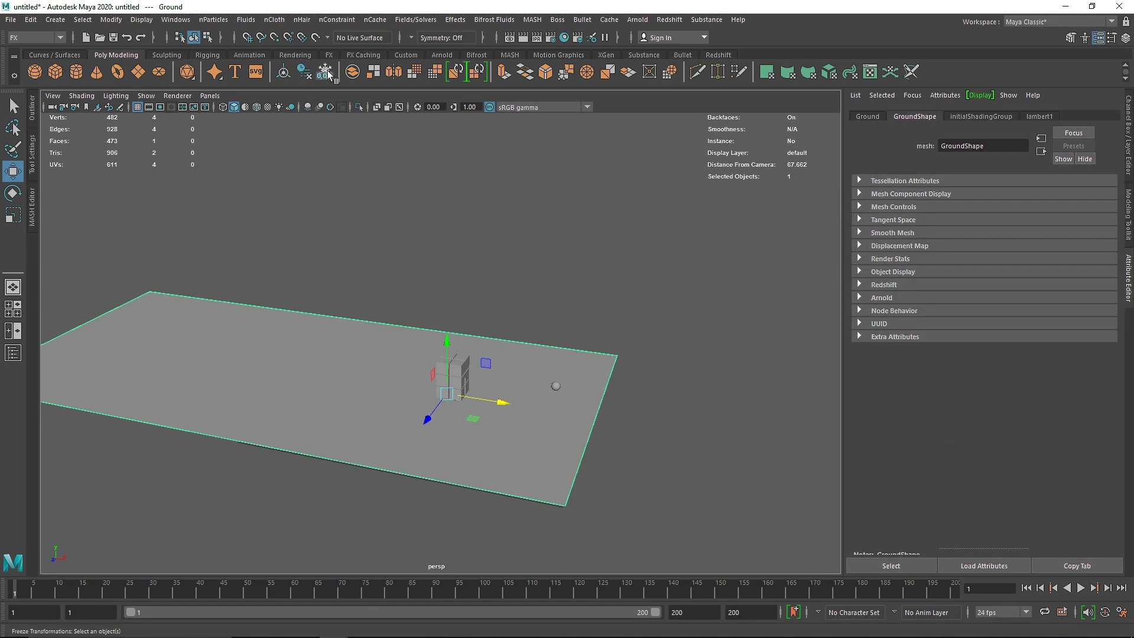
click(286, 71)
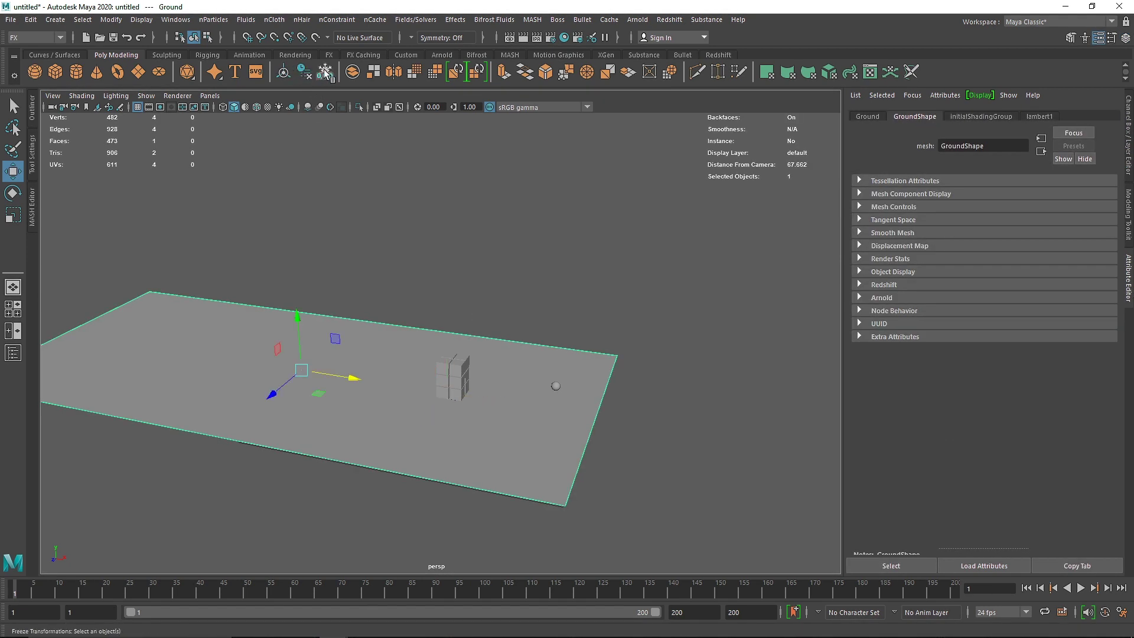
Create a new passive rigid body on the ground plane, and play the simulation to test it.
click(416, 21)
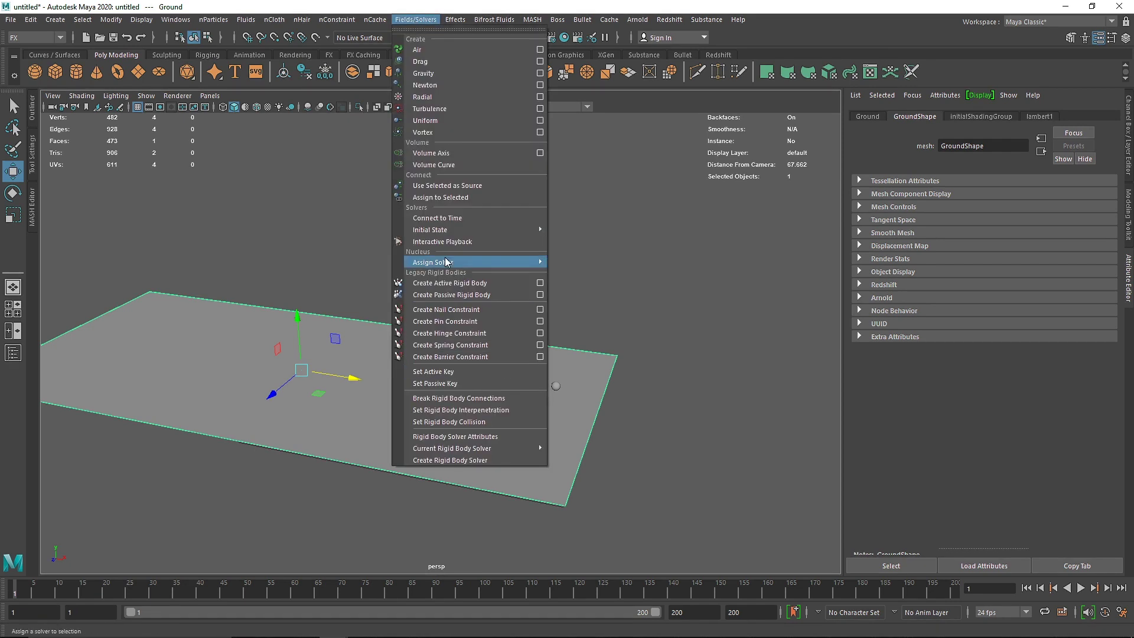
click(435, 295)
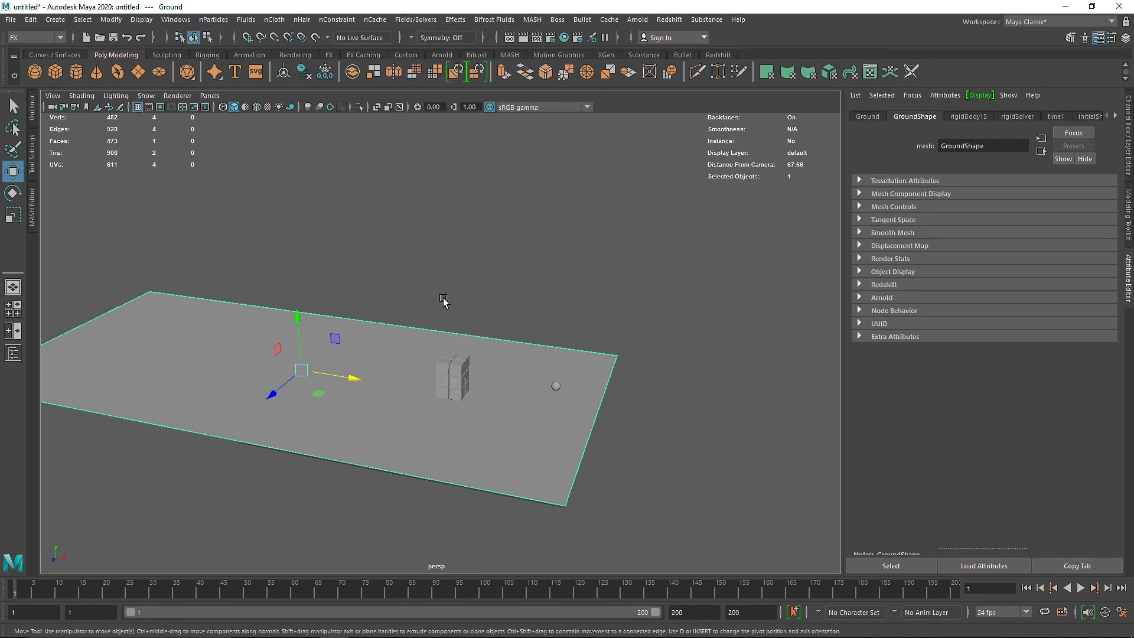
click(1081, 589)
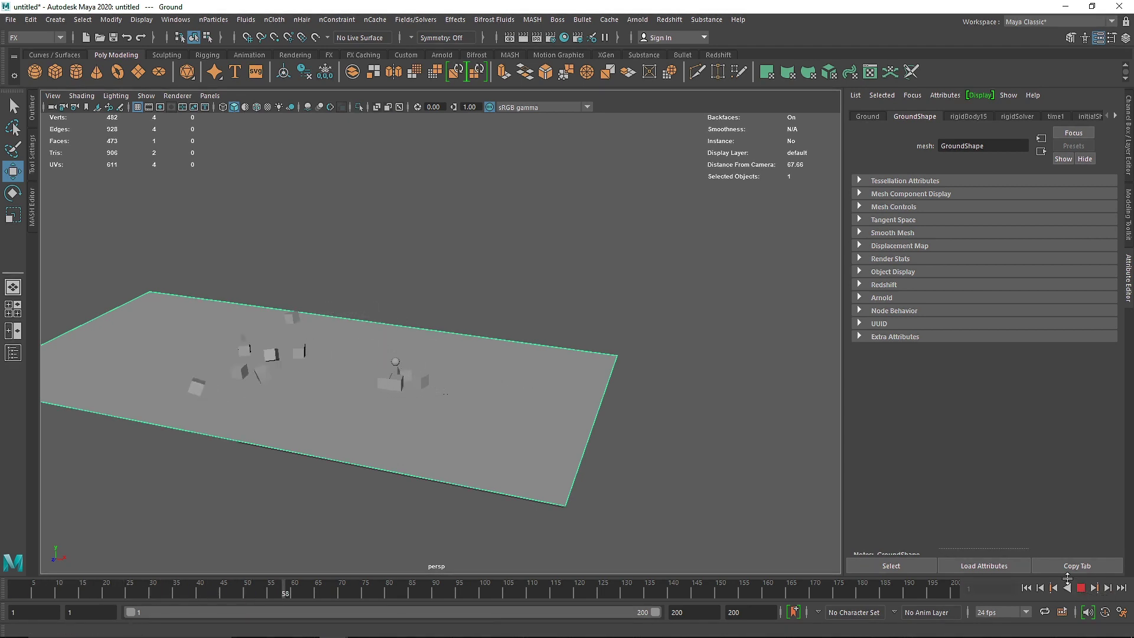
alt+drag(378, 353, 291, 362)
scroll(319, 290, up, 4)
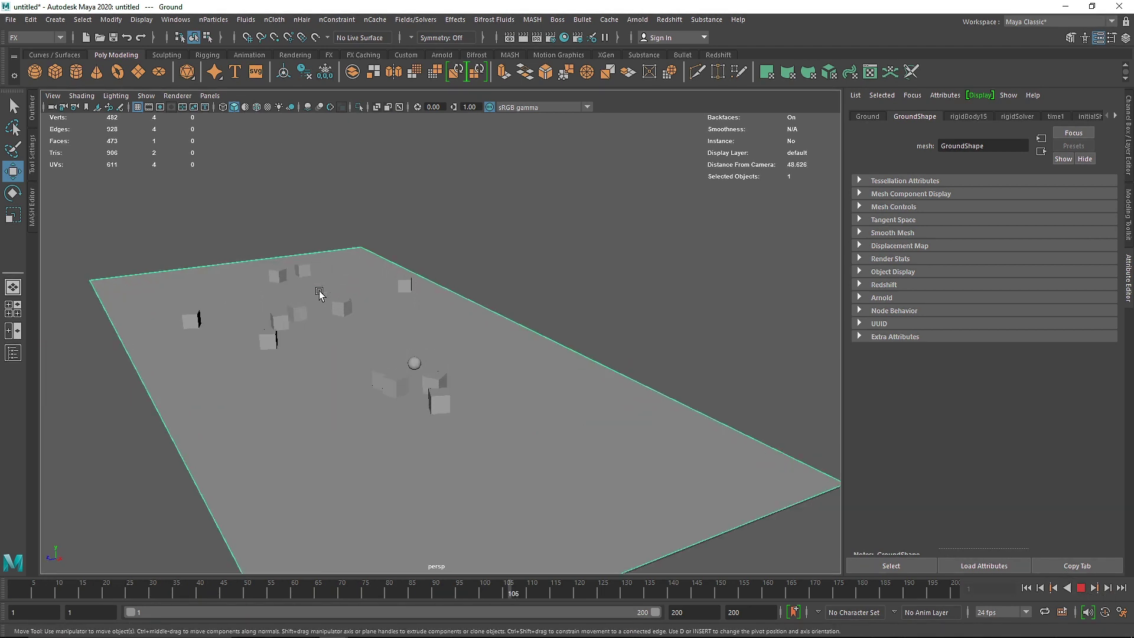
alt+drag(319, 290, 307, 299)
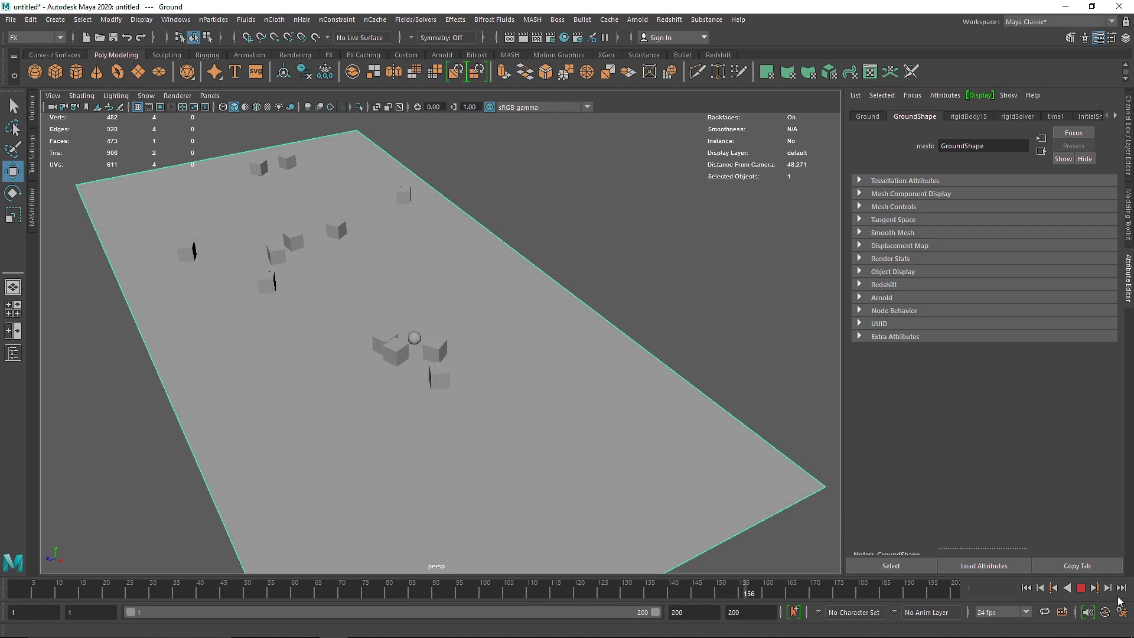
click(1082, 588)
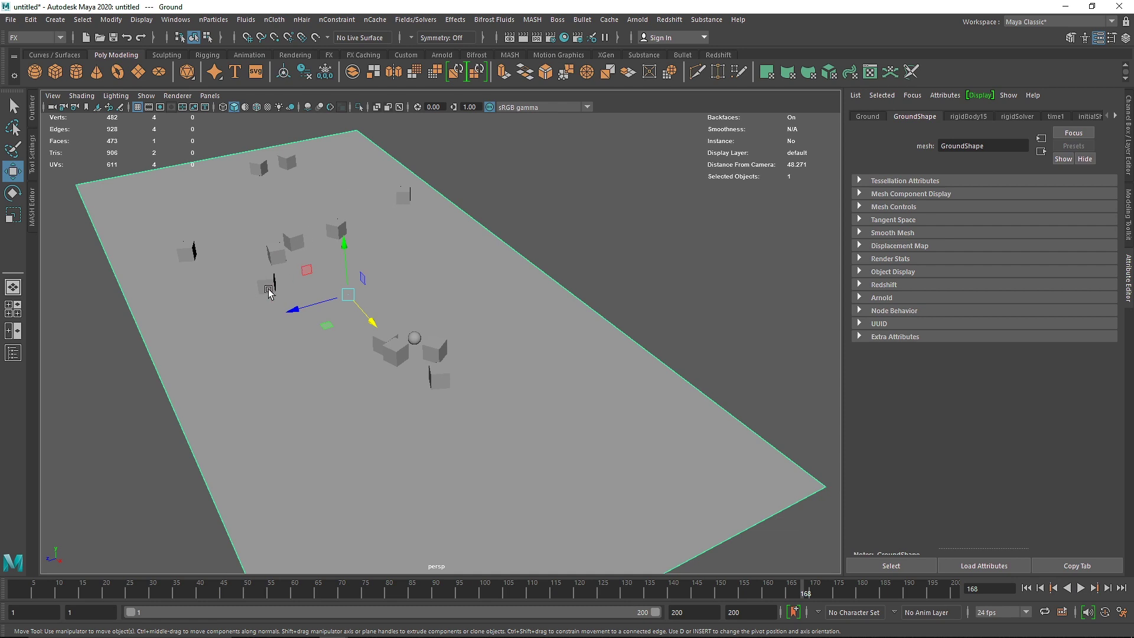
alt+drag(269, 293, 228, 228)
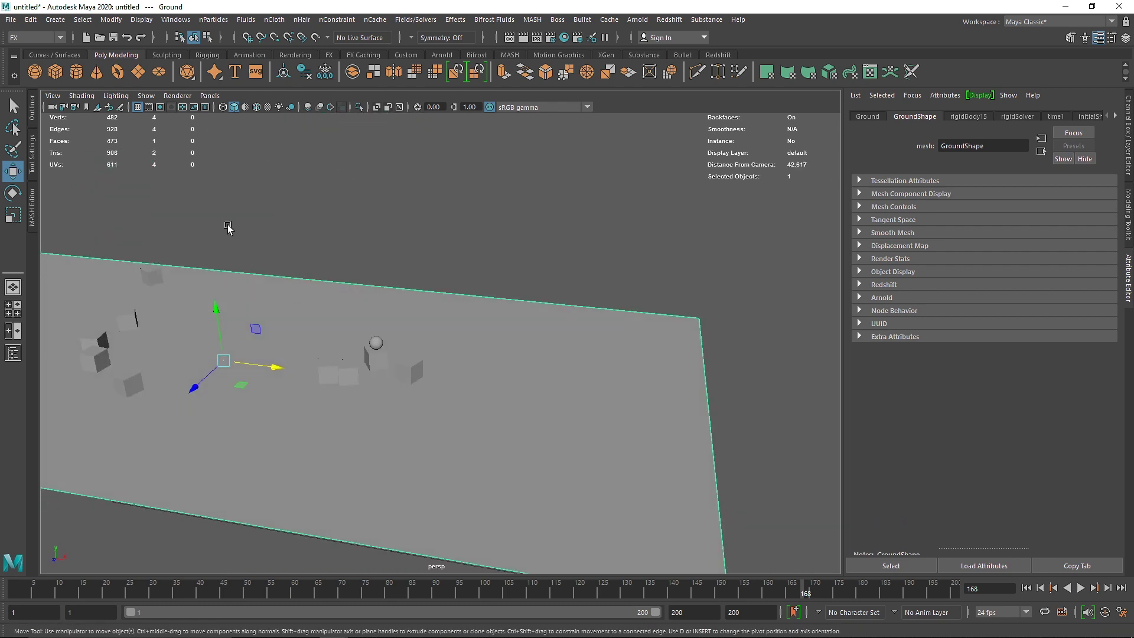
click(30, 20)
mouse_move(141, 164)
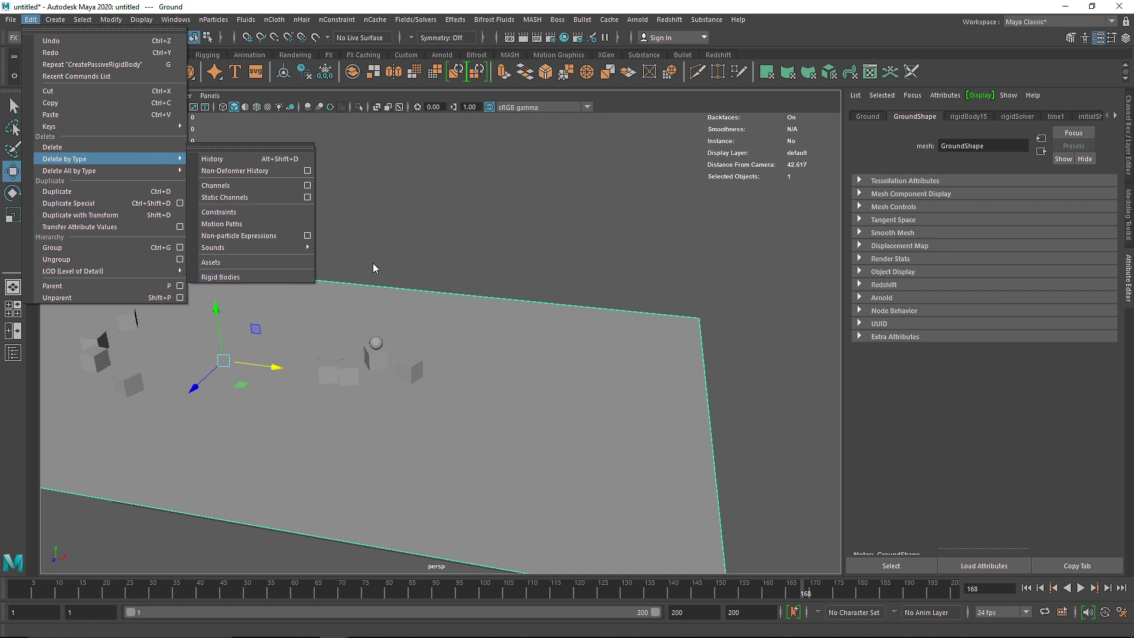
click(249, 285)
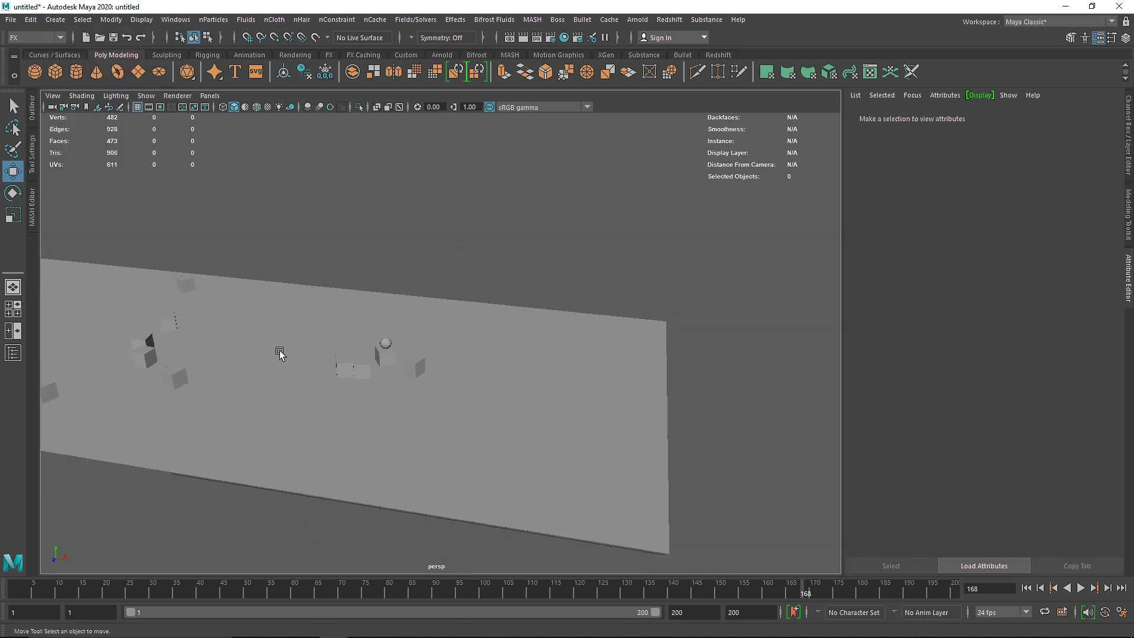
alt+drag(280, 354, 220, 335)
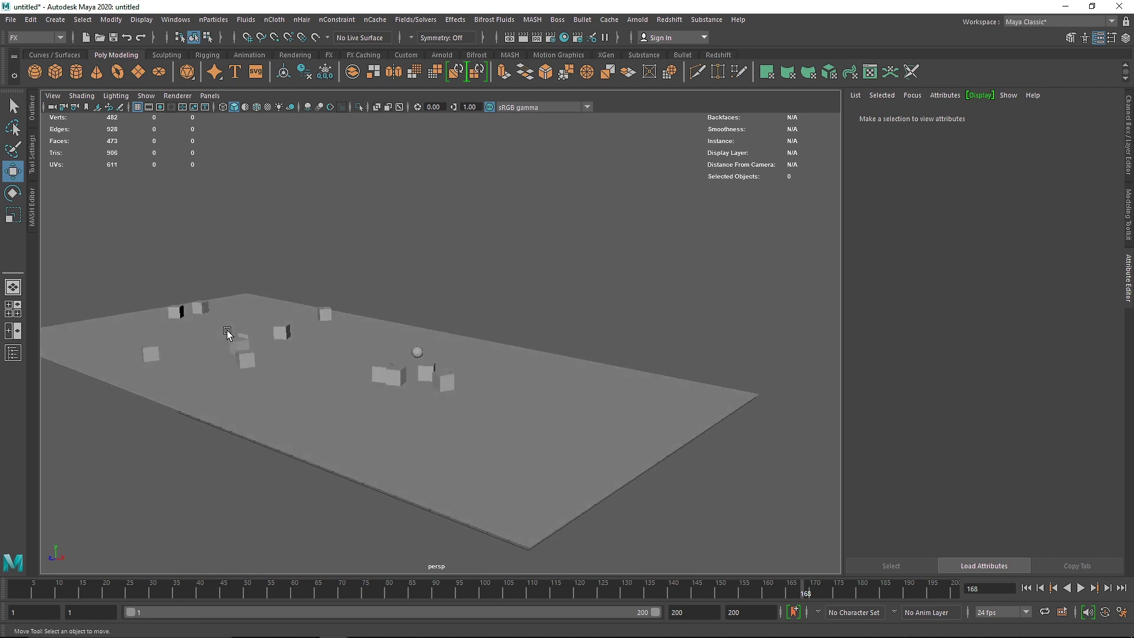
alt+drag(296, 360, 236, 374)
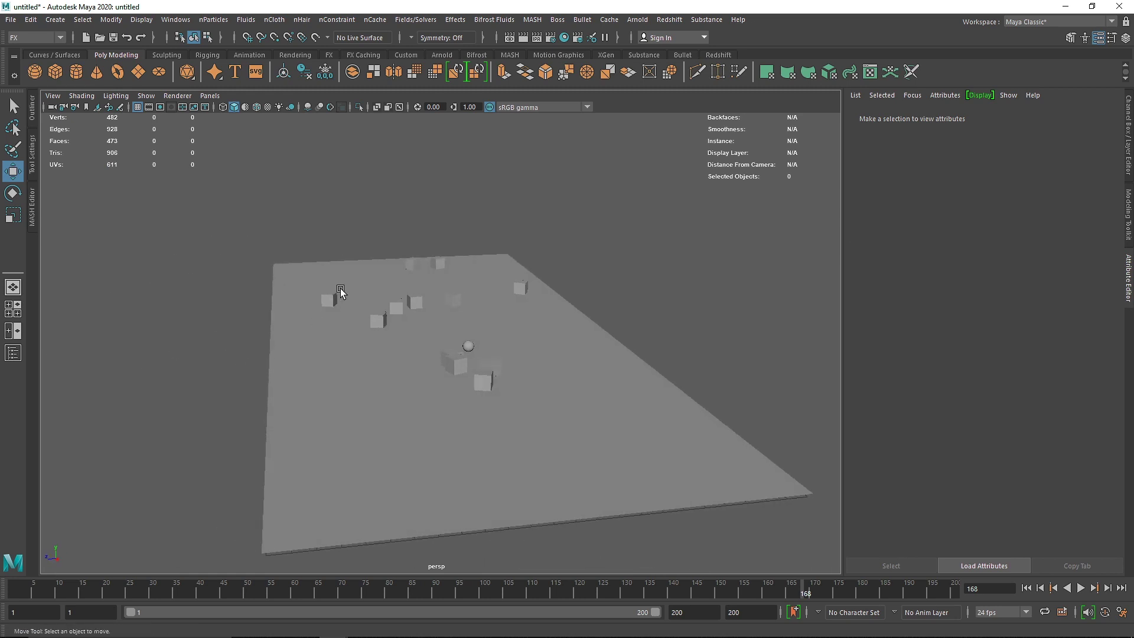
Select one of the scattered cubes and rewind the simulation to frame 1.
click(379, 320)
click(1027, 589)
scroll(431, 440, up, 5)
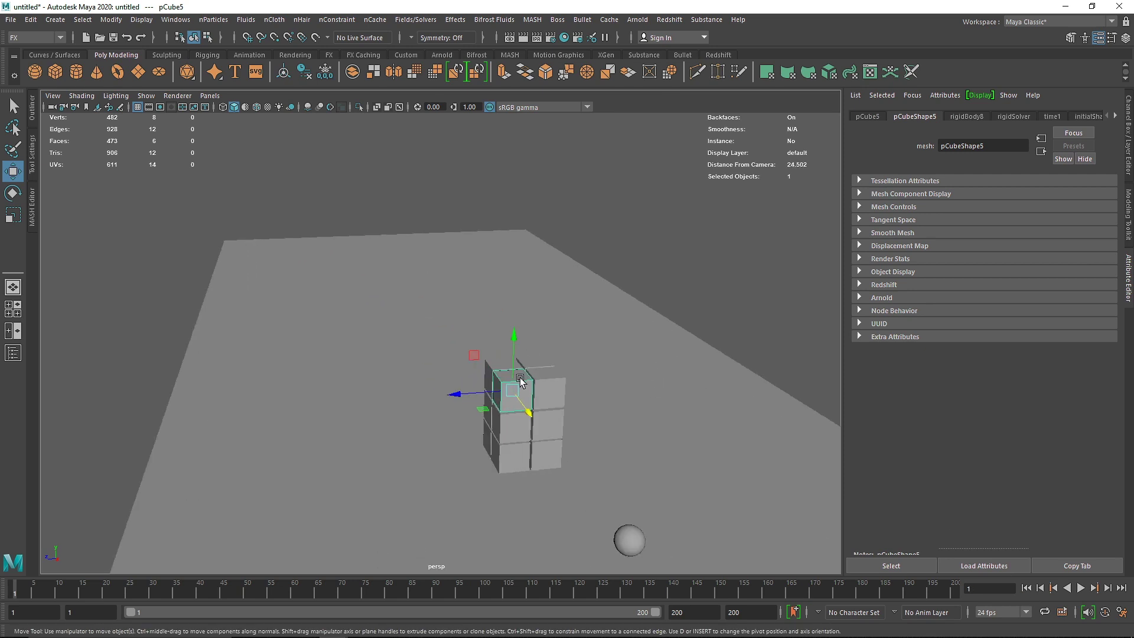
alt+drag(425, 443, 498, 430)
alt+right_drag(498, 433, 417, 412)
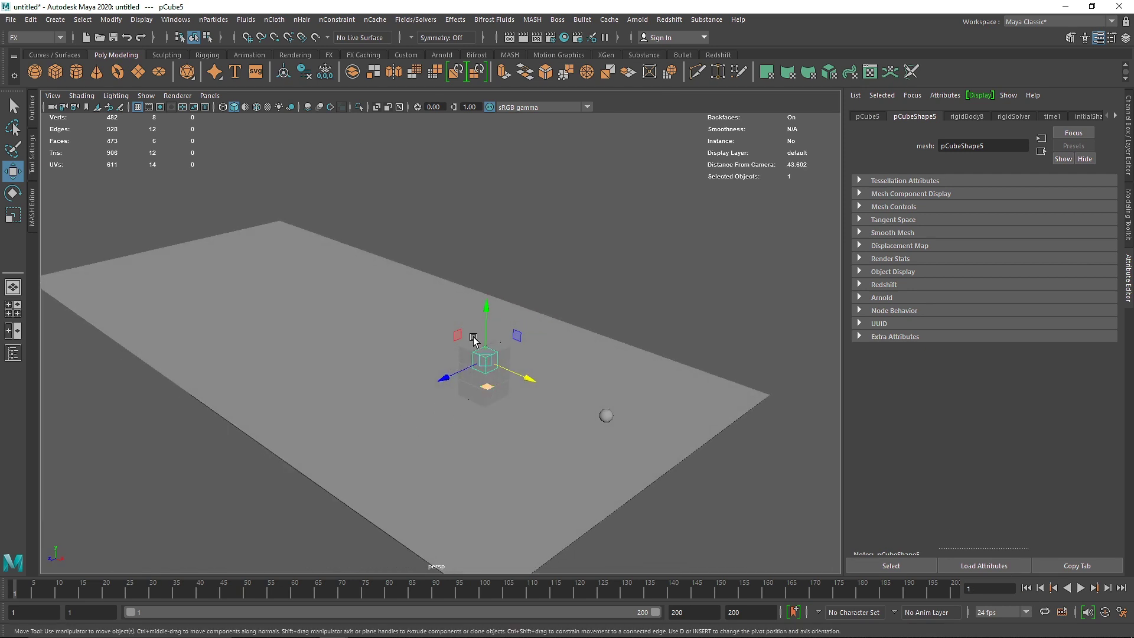